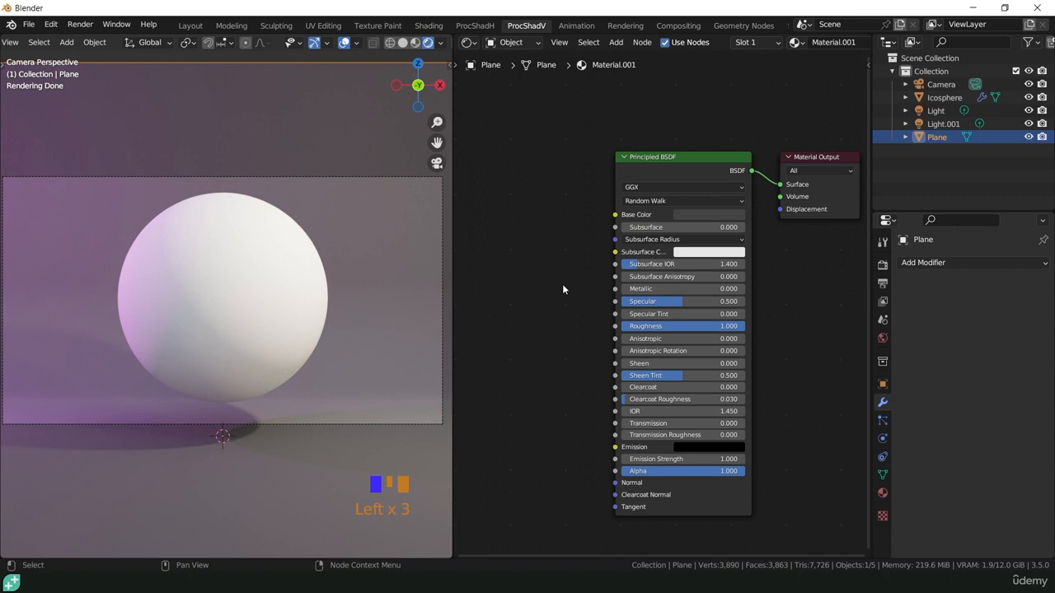
Step: Widen the shader node area beside the viewport and select the Camera to examine its location and rotation settings
drag(452, 255, 304, 260)
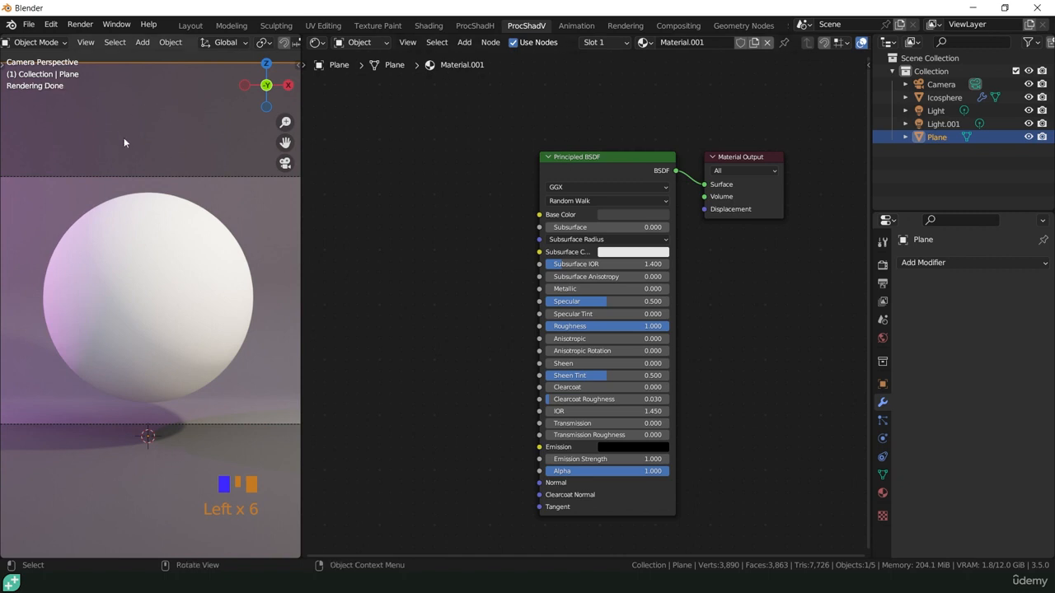
click(940, 84)
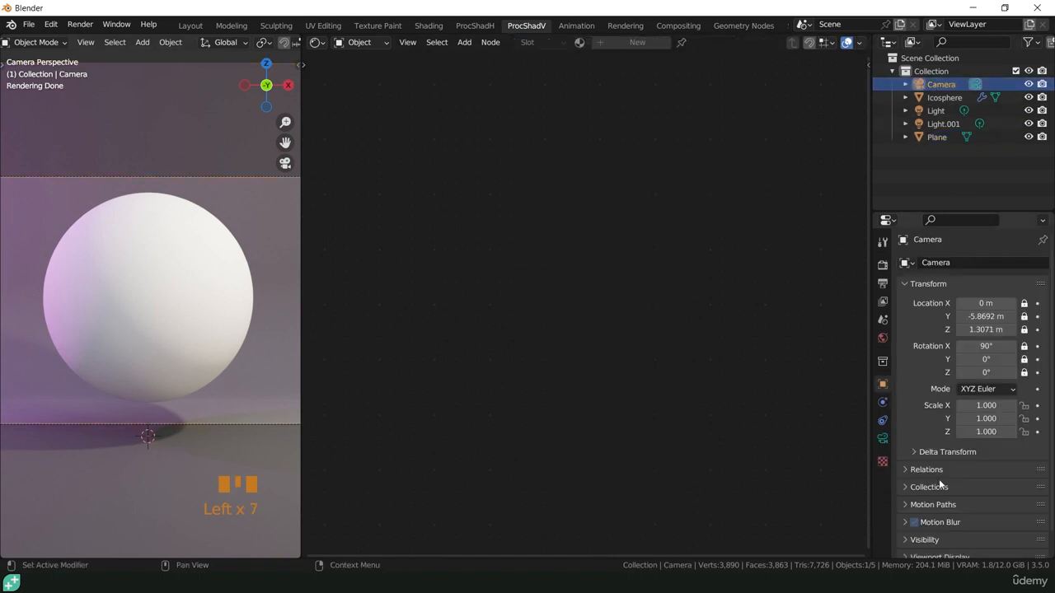
scroll(941, 483, down, 1)
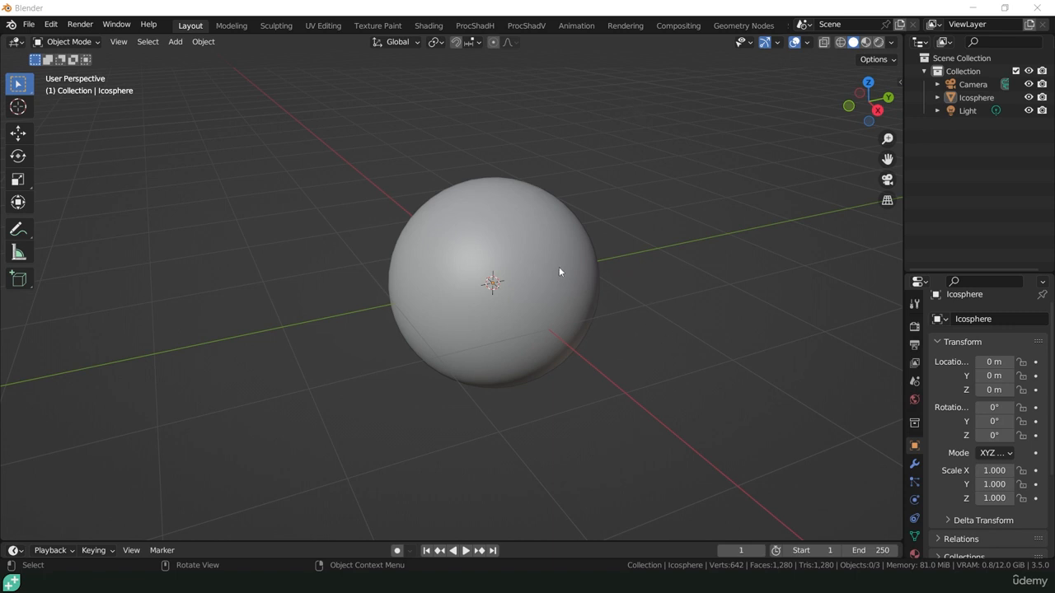
Step: Select the icosphere and move it up about 1.33 m along the Z axis
middle_drag(650, 335, 501, 239)
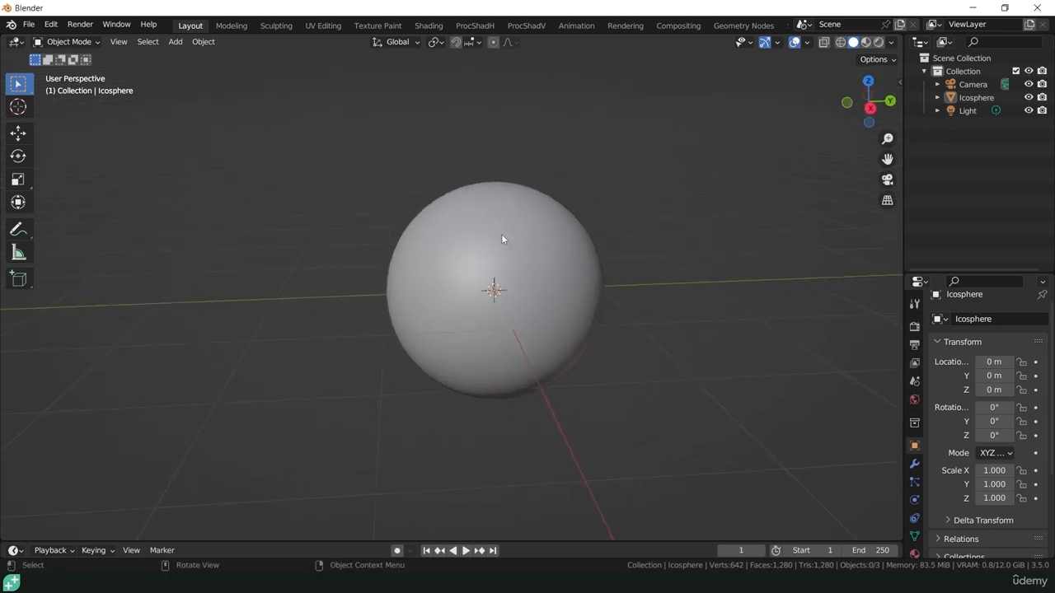
click(502, 239)
middle_drag(570, 297, 506, 263)
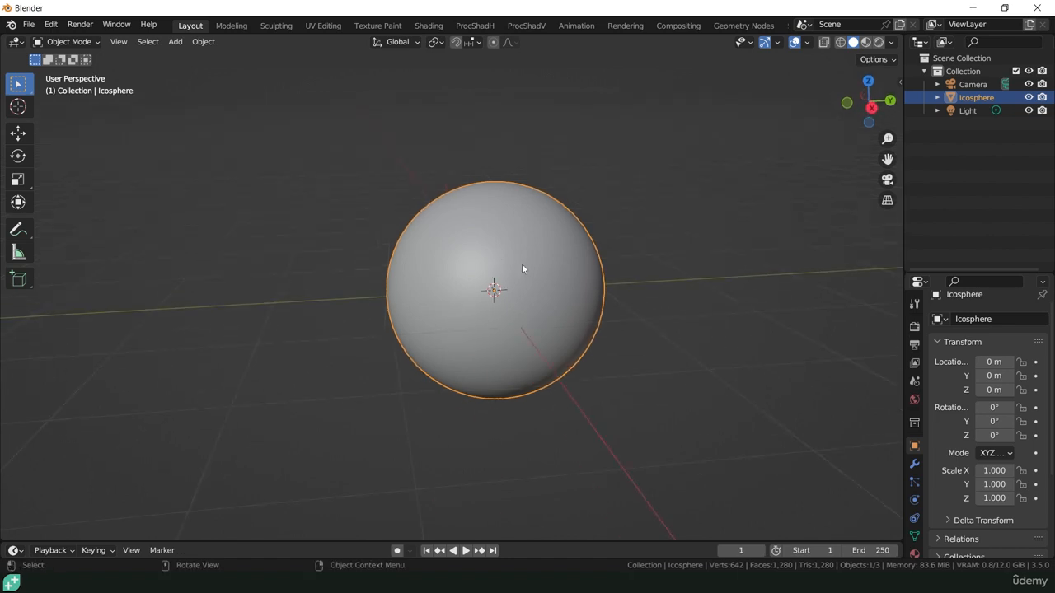
key(g)
key(z)
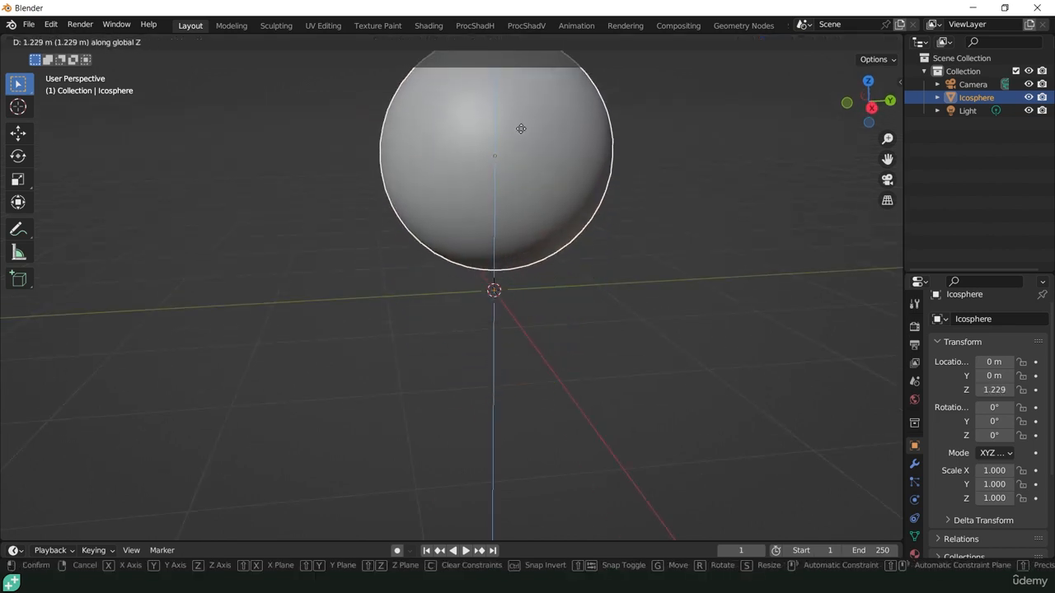
click(521, 122)
Step: Start the Shortcut VUr input display in the viewport and hide the sidebar
click(898, 83)
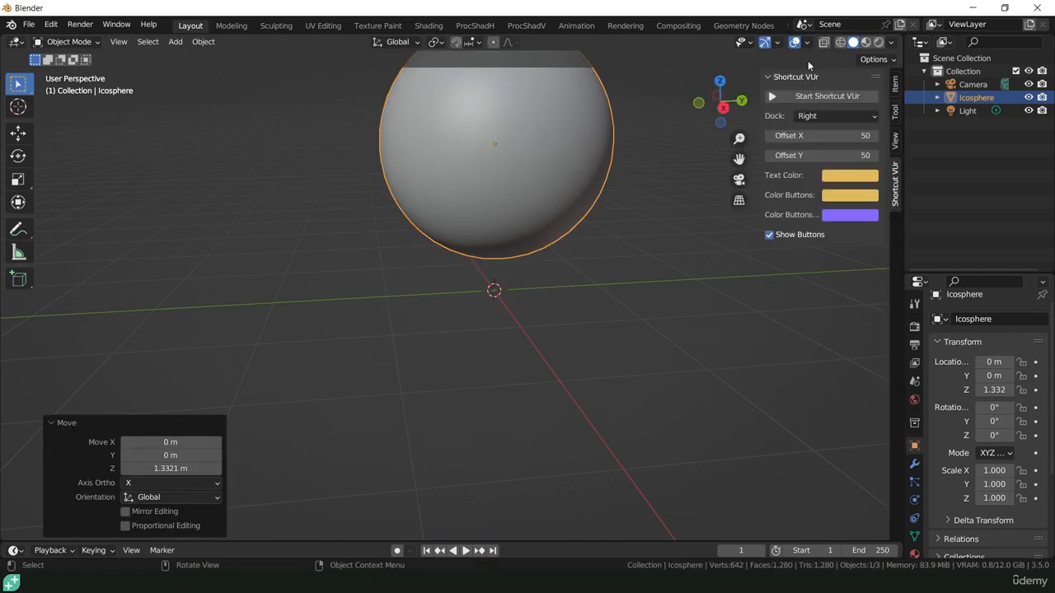
click(824, 97)
key(n)
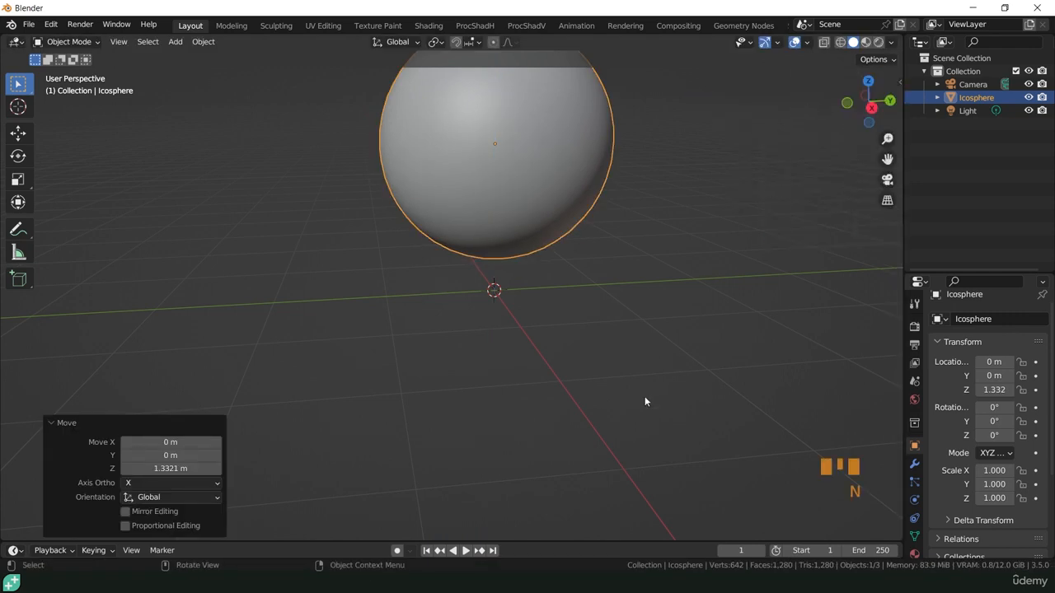
Step: Add a mesh plane at the world origin, beneath the raised sphere
middle_drag(646, 401, 677, 402)
scroll(612, 314, down, 3)
shift+middle_drag(611, 314, 445, 393)
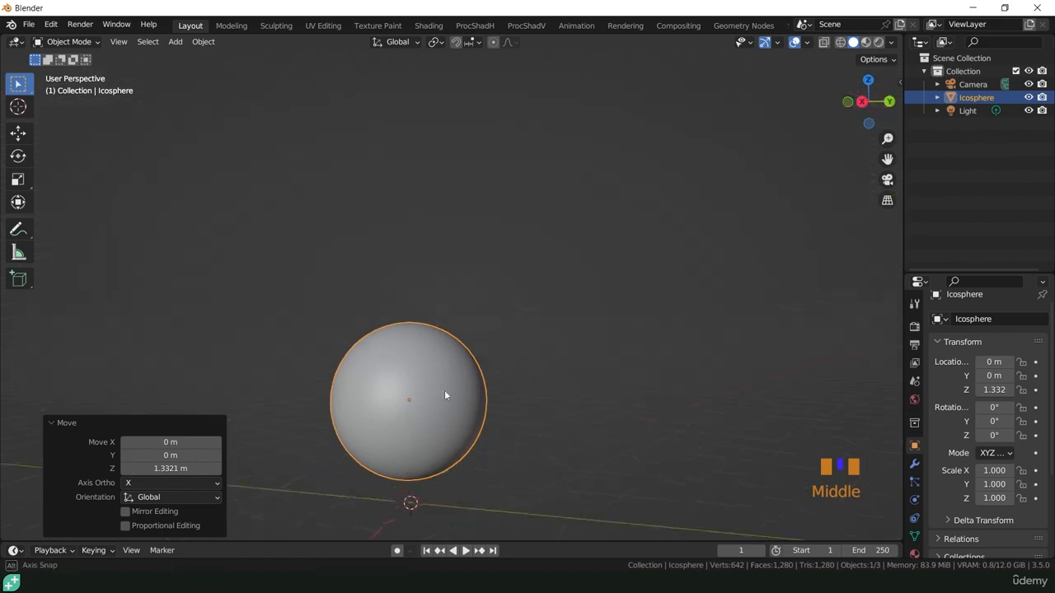
shift+middle_drag(560, 435, 591, 285)
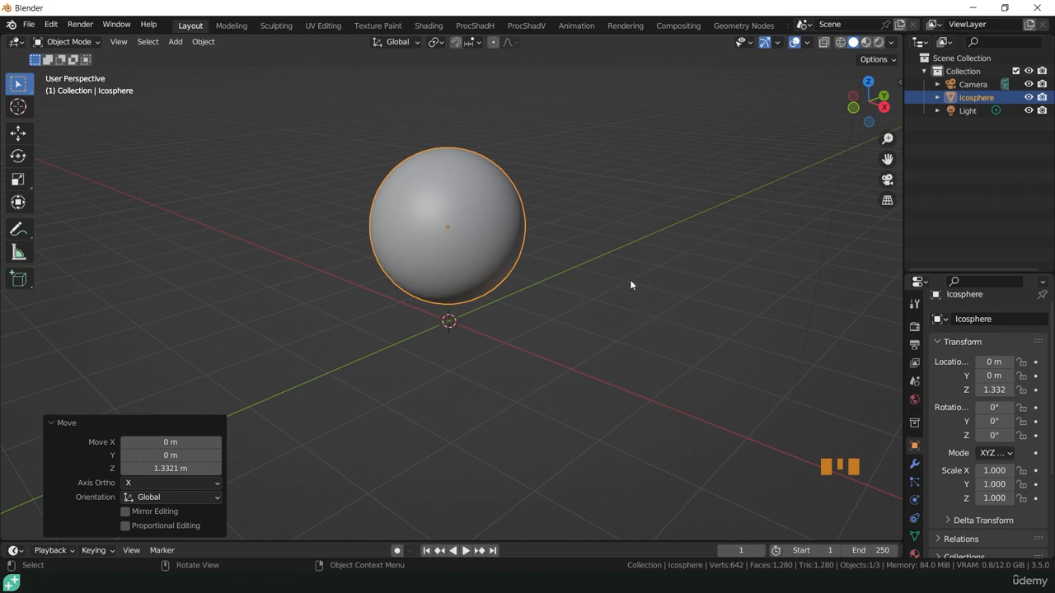
key(shift+a)
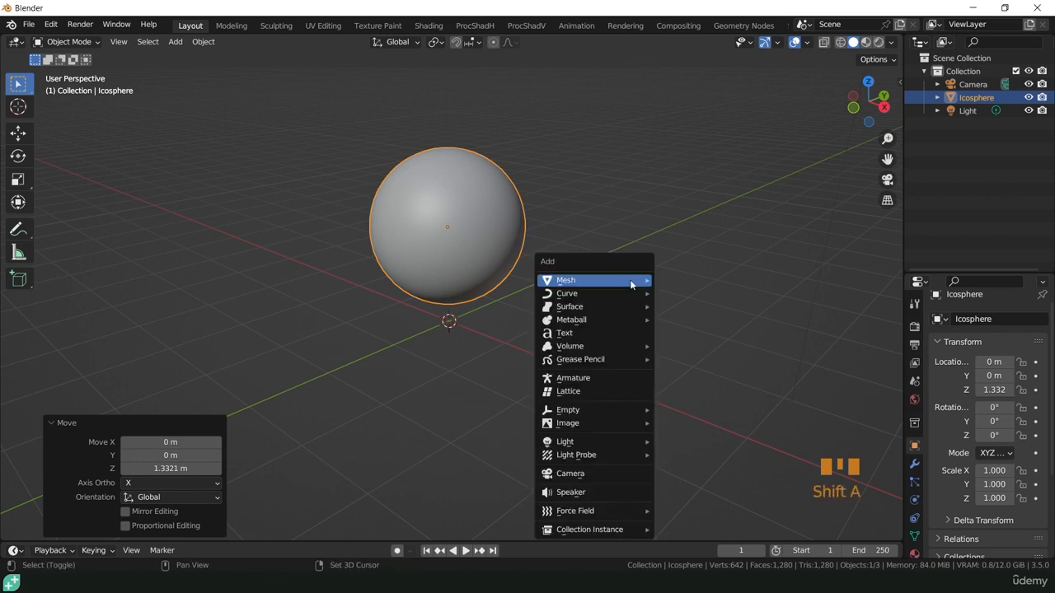
mouse_move(631, 282)
click(684, 280)
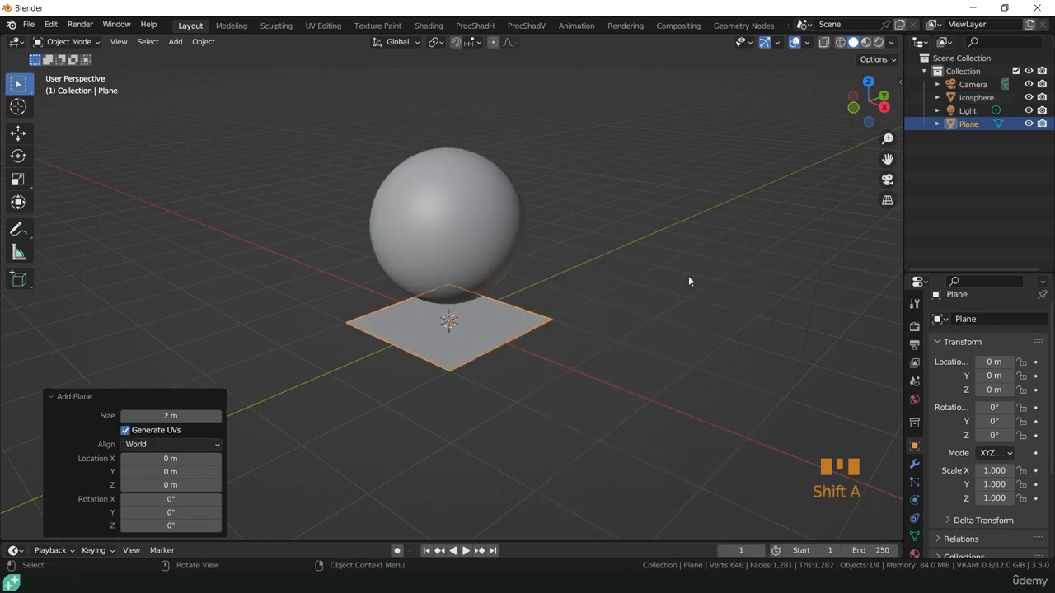
Step: In Edit Mode and top view, move the plane's two rear vertices about 2.72 m along positive Y
click(66, 43)
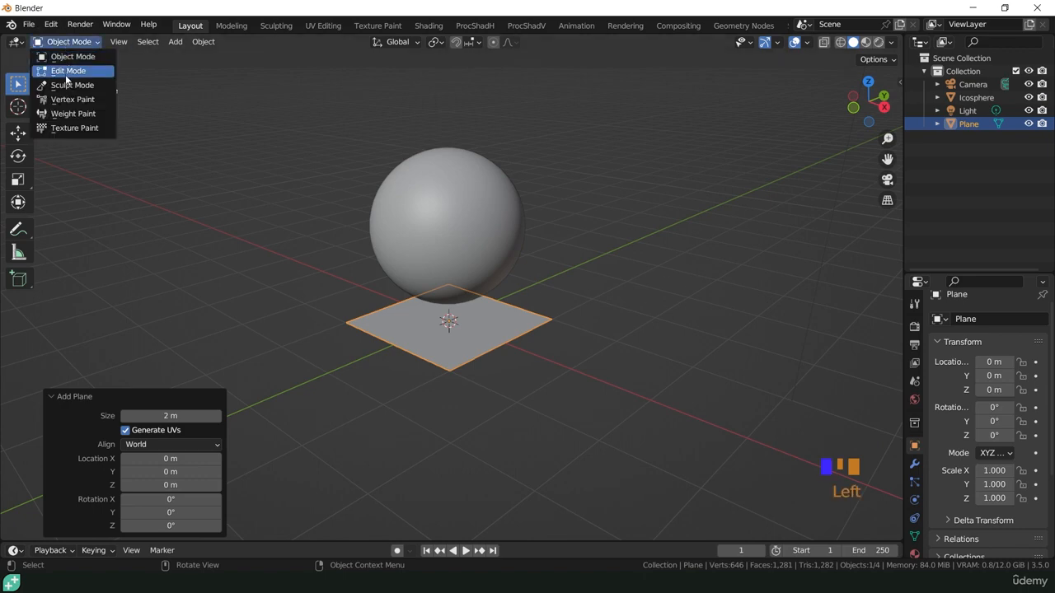
click(64, 73)
key(KP_7)
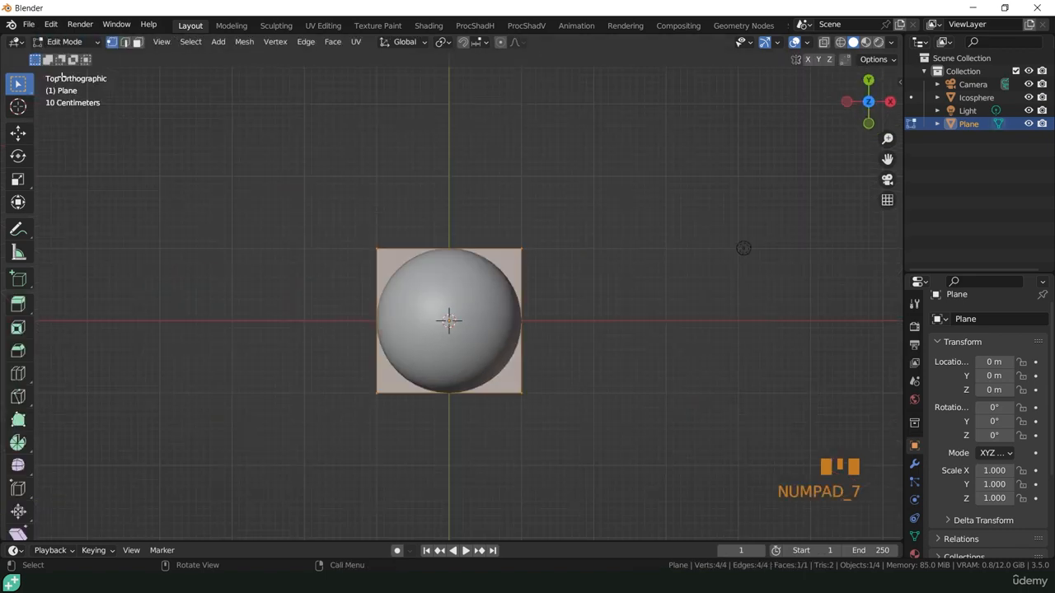
scroll(331, 205, down, 3)
shift+middle_drag(377, 205, 456, 231)
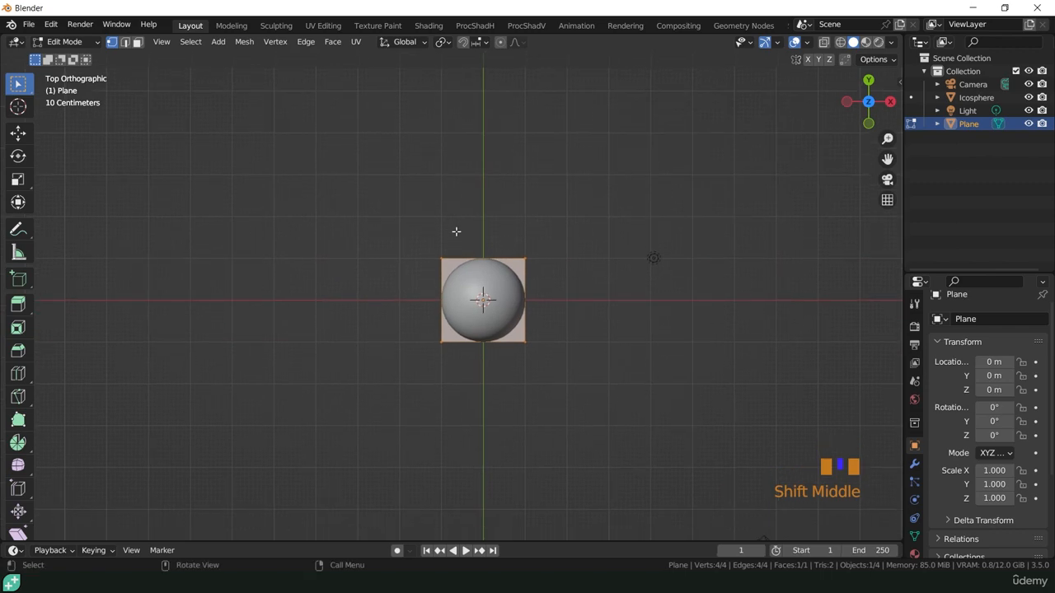
scroll(500, 257, up, 2)
shift+middle_drag(500, 257, 475, 228)
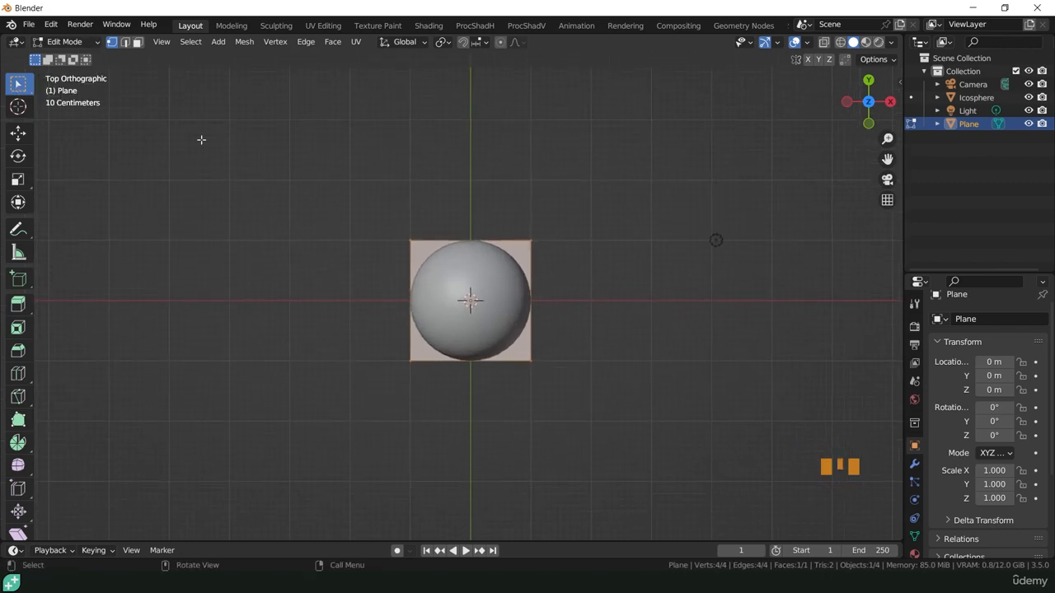
click(372, 177)
drag(237, 198, 680, 262)
key(g)
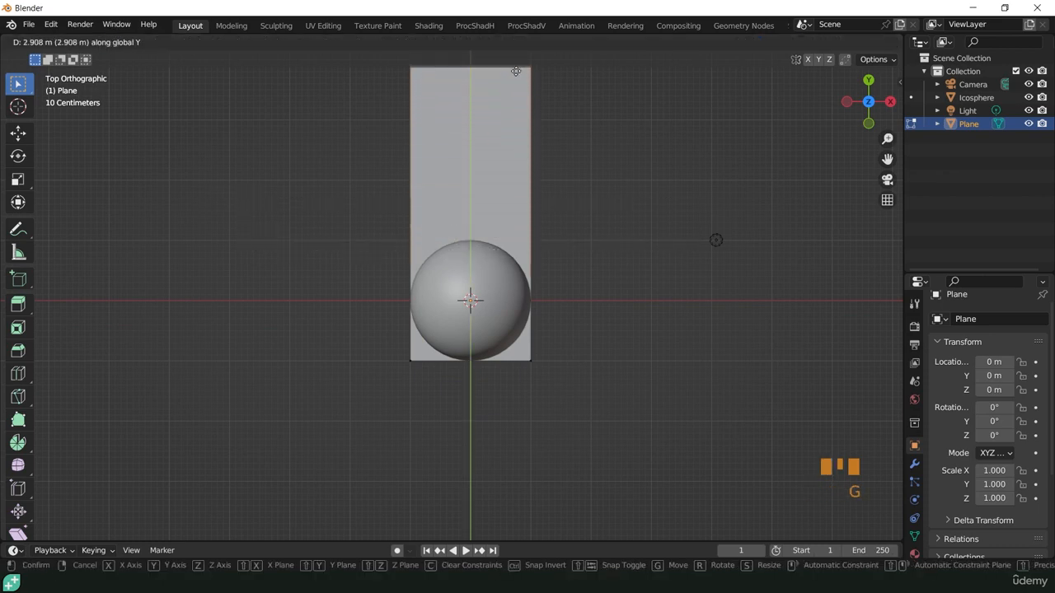
click(515, 83)
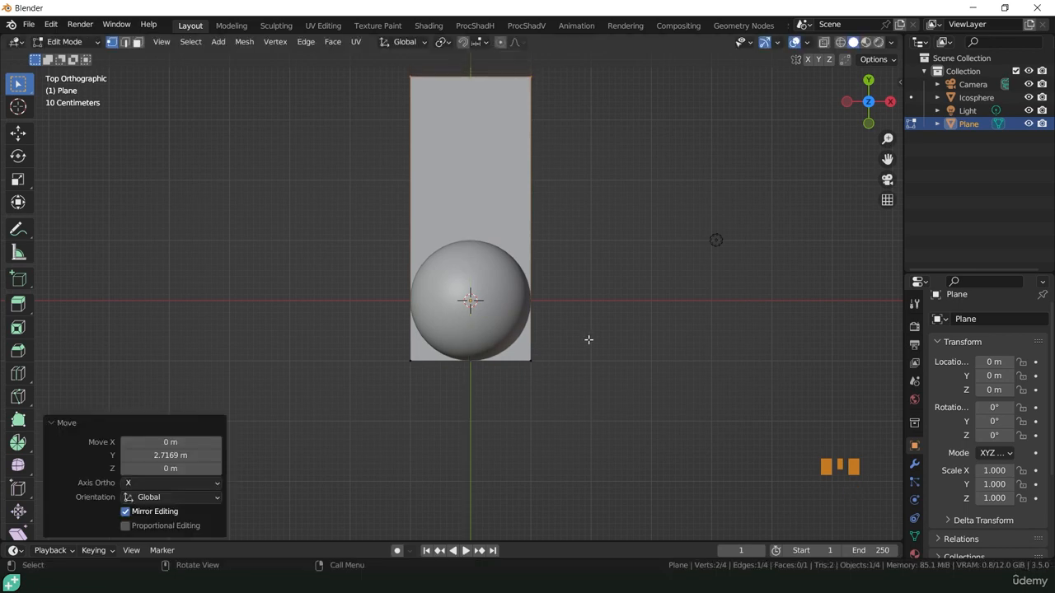
Step: Move the plane's two front vertices about 2.93 m along negative Y
drag(651, 341, 336, 371)
key(g)
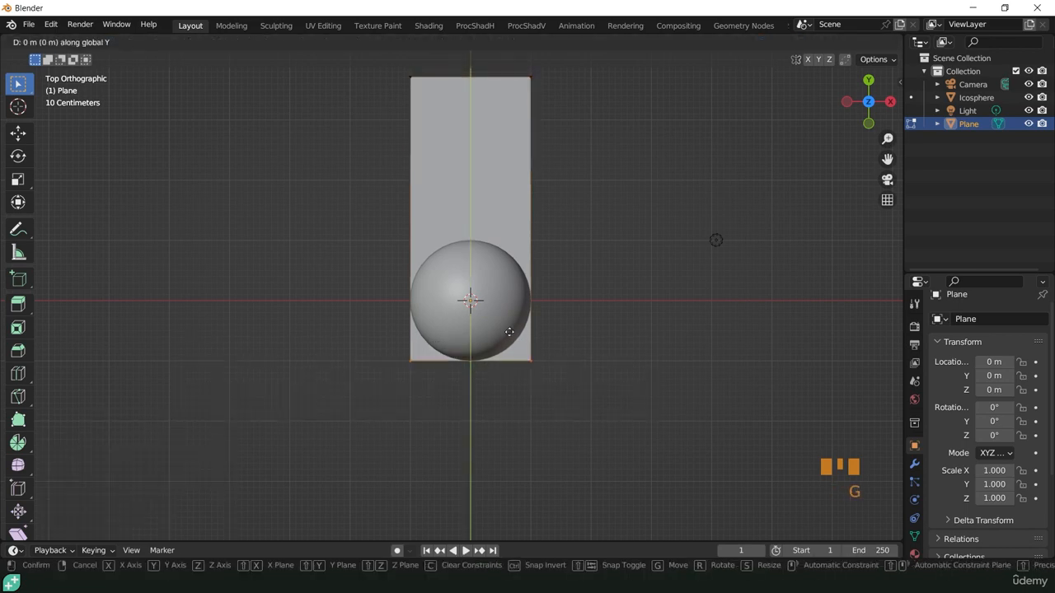
click(488, 509)
scroll(501, 409, down, 2)
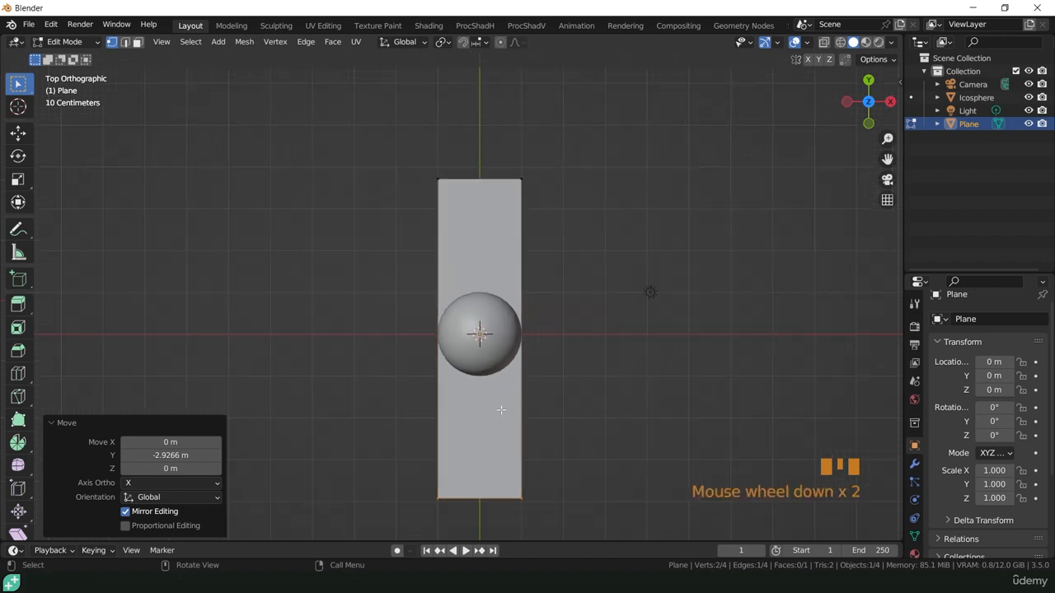
Step: Select all of the plane's vertices and scale them along X by about 6.37 to form a wide floor
drag(557, 505, 299, 77)
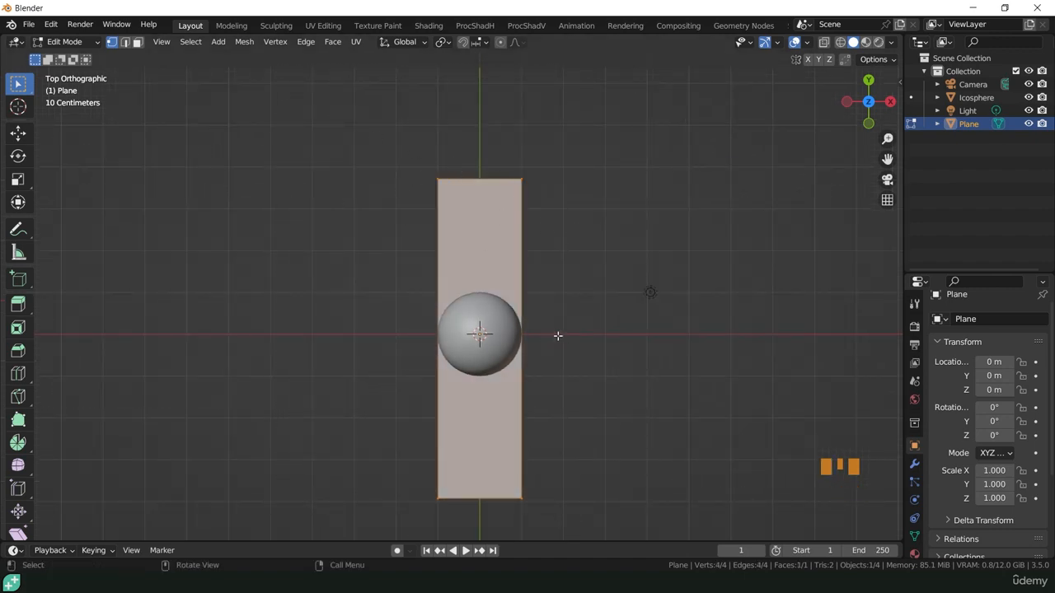
key(s)
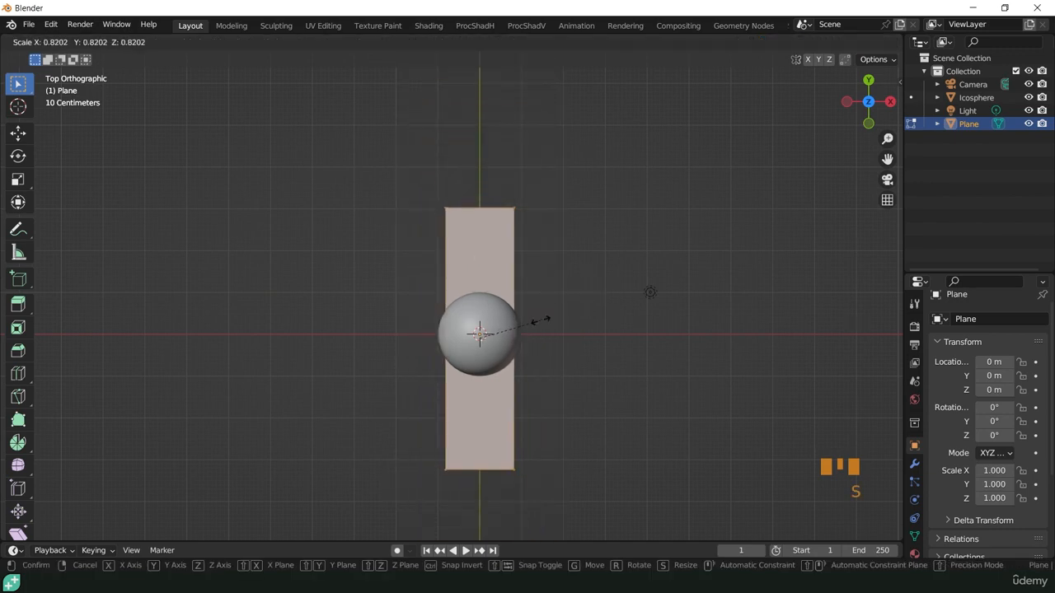
key(x)
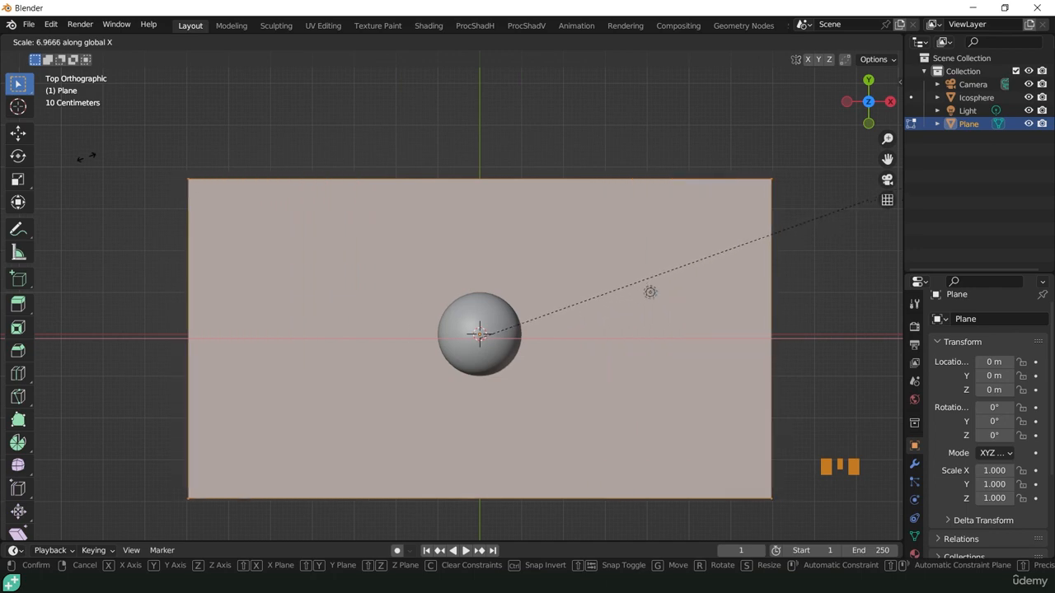
click(44, 171)
Step: In edge select mode, extrude the floor's long rear edge about 5.04 m up along Z to form a back wall
middle_drag(131, 250, 438, 211)
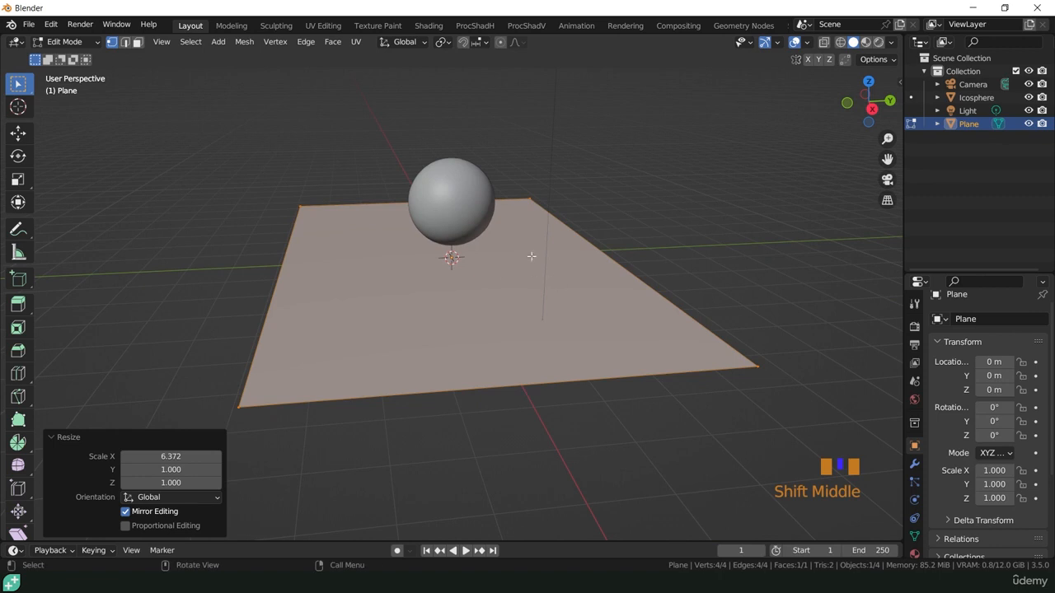
click(56, 45)
click(60, 47)
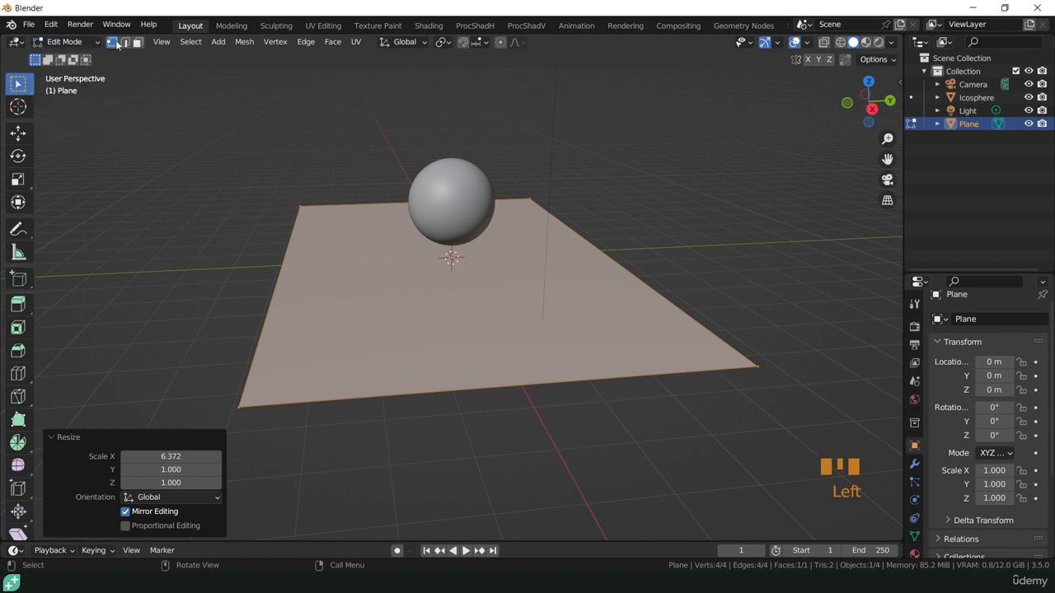
click(125, 45)
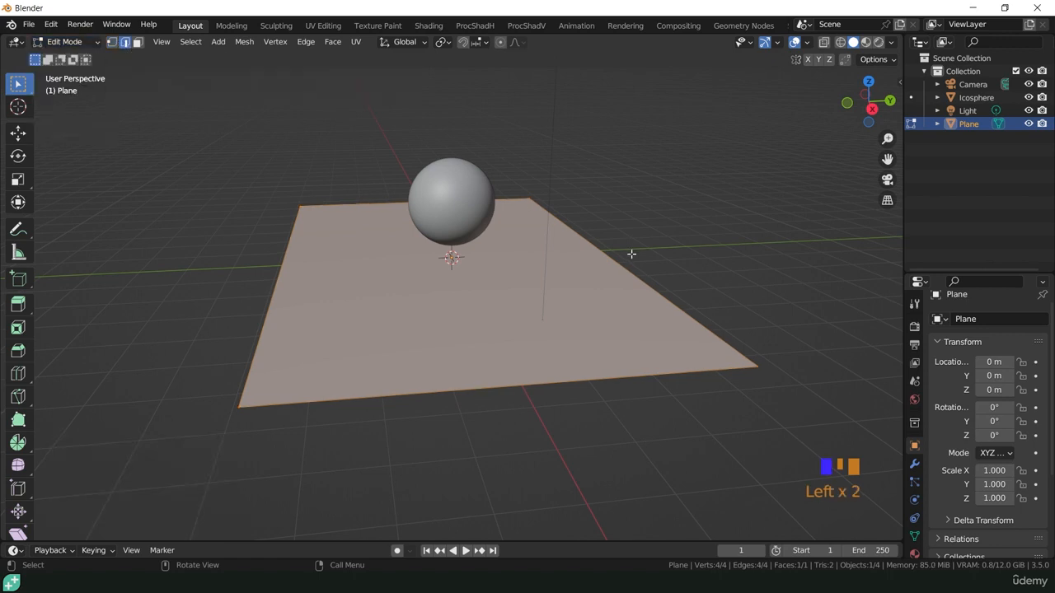
click(588, 242)
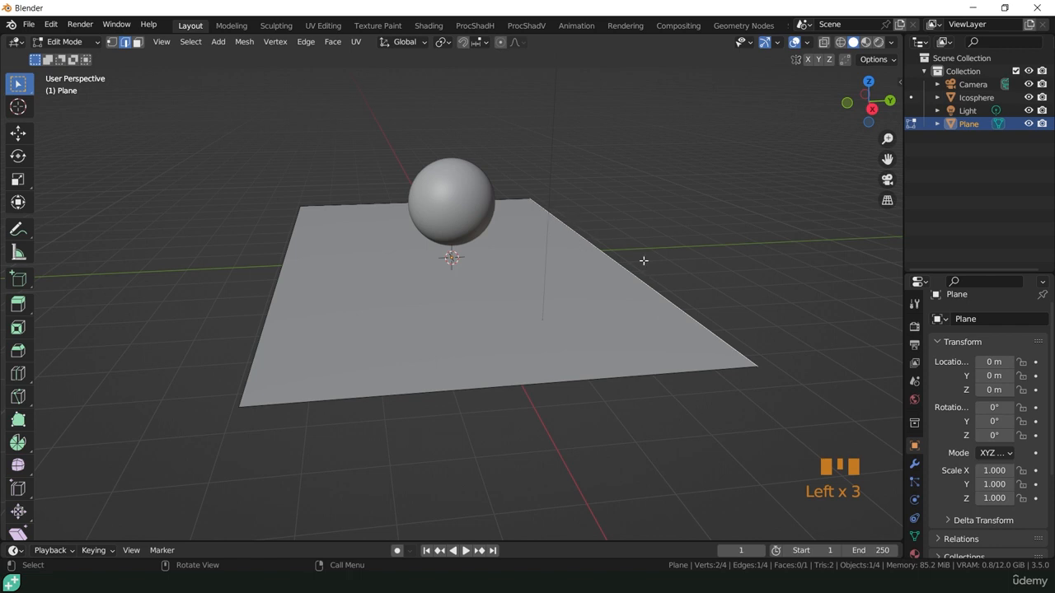
key(e)
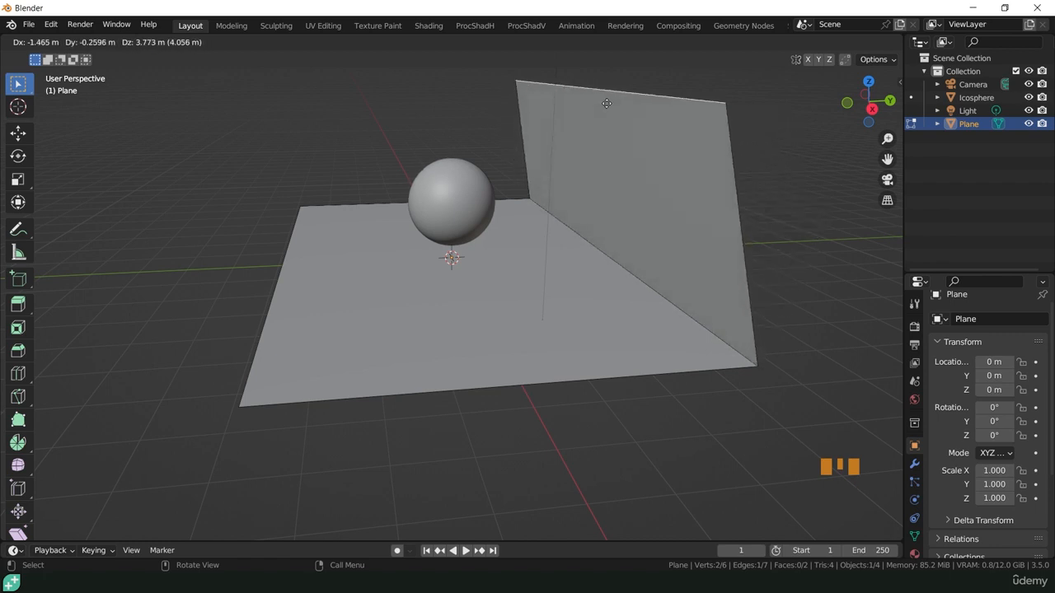
key(z)
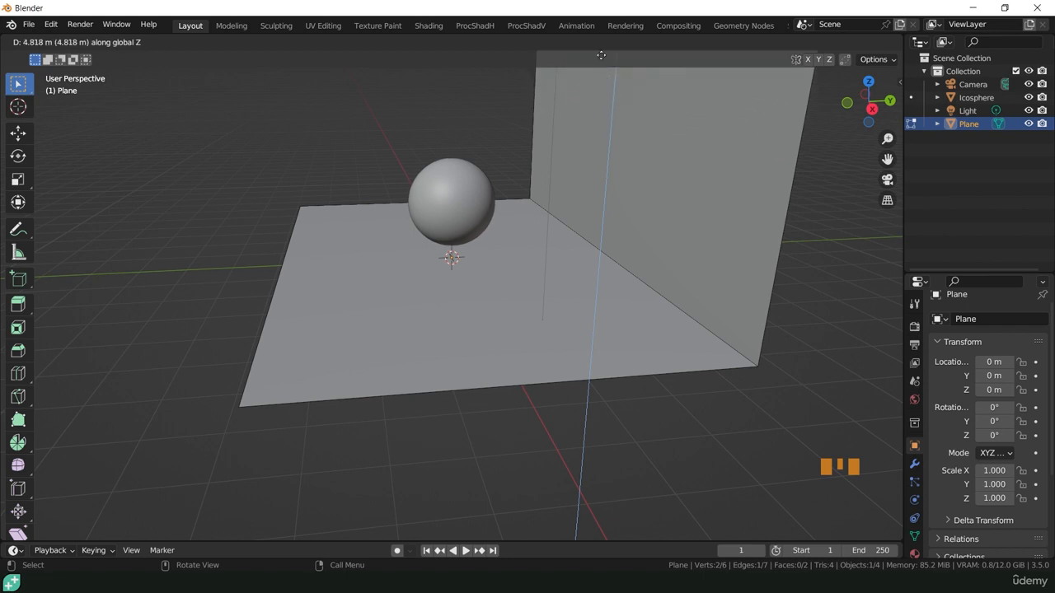
click(599, 533)
Step: Bevel the edge between the floor and the back wall with a width of about 1.63 m and 21 segments
middle_drag(617, 434, 432, 320)
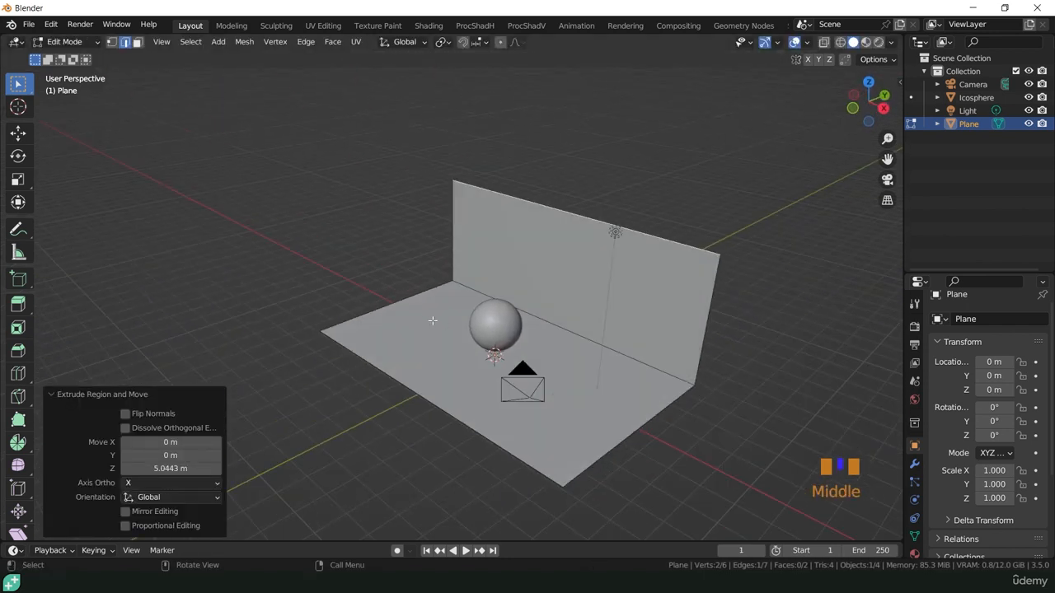
middle_drag(692, 346, 500, 308)
scroll(614, 365, up, 3)
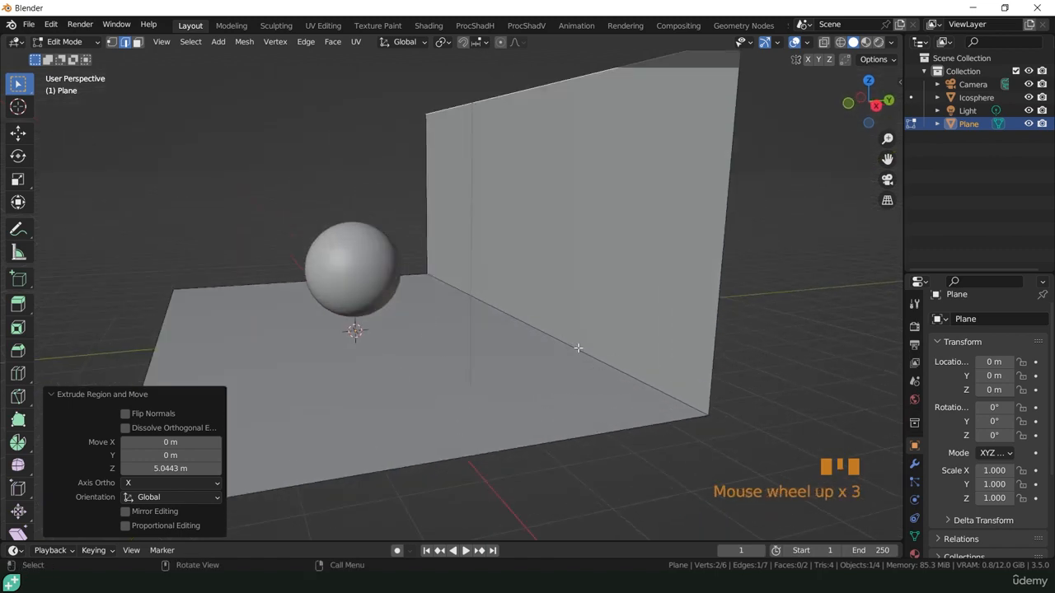
middle_drag(543, 330, 464, 215)
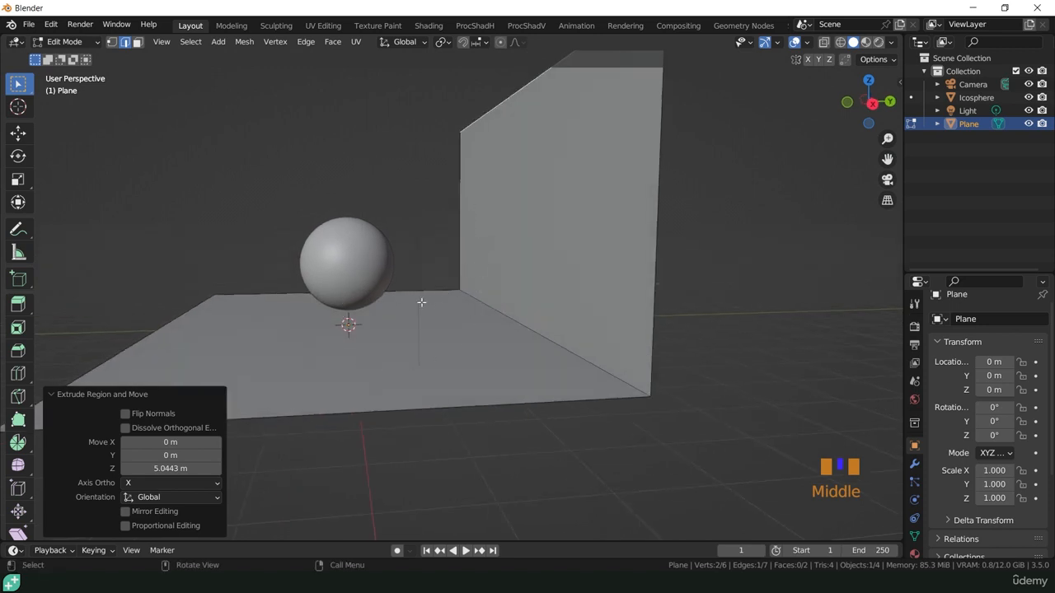
click(523, 346)
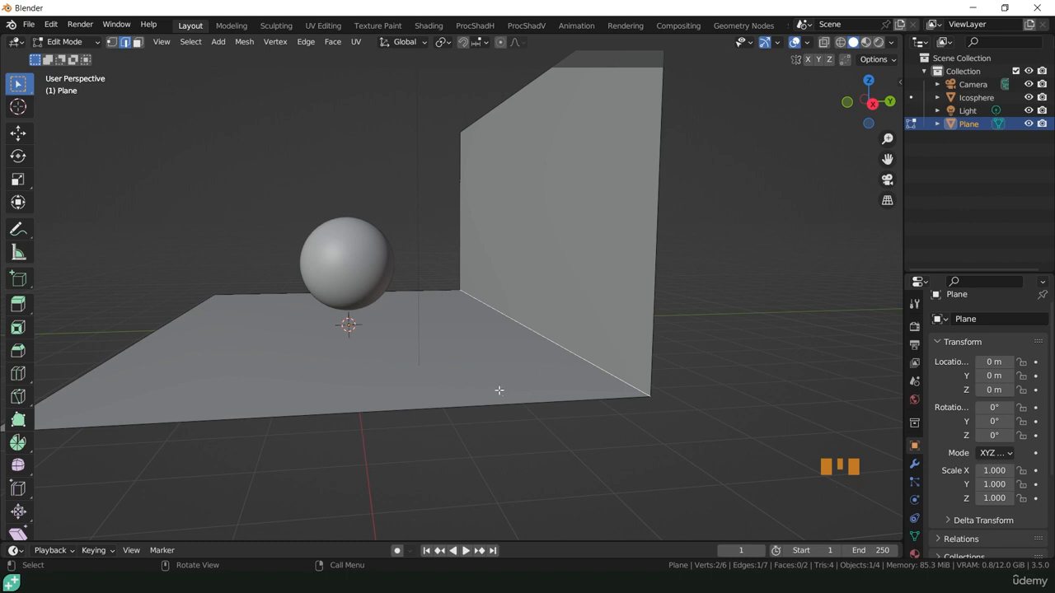
key(ctrl+b)
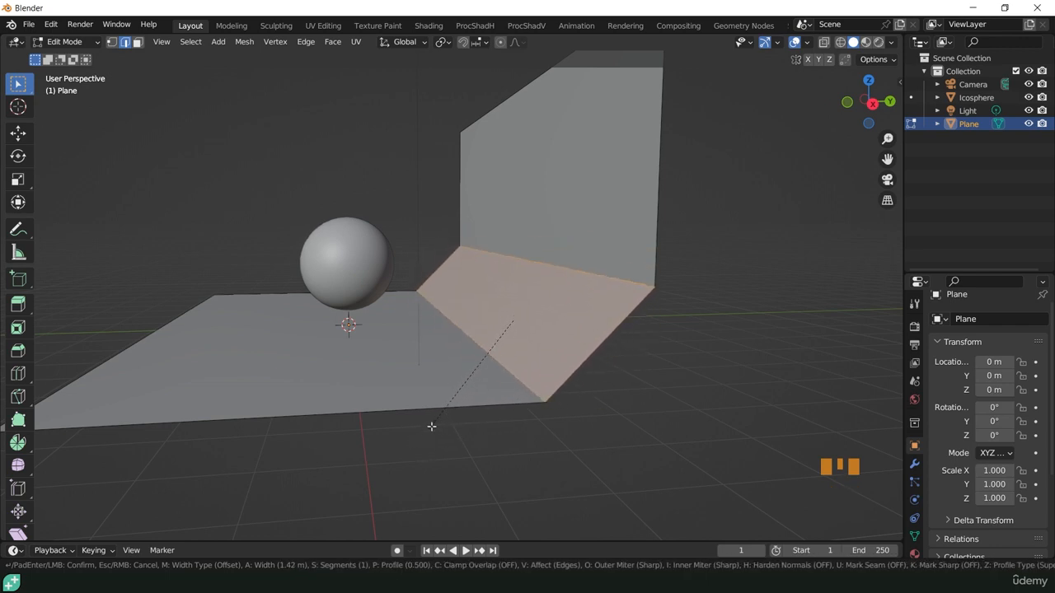
scroll(421, 434, up, 5)
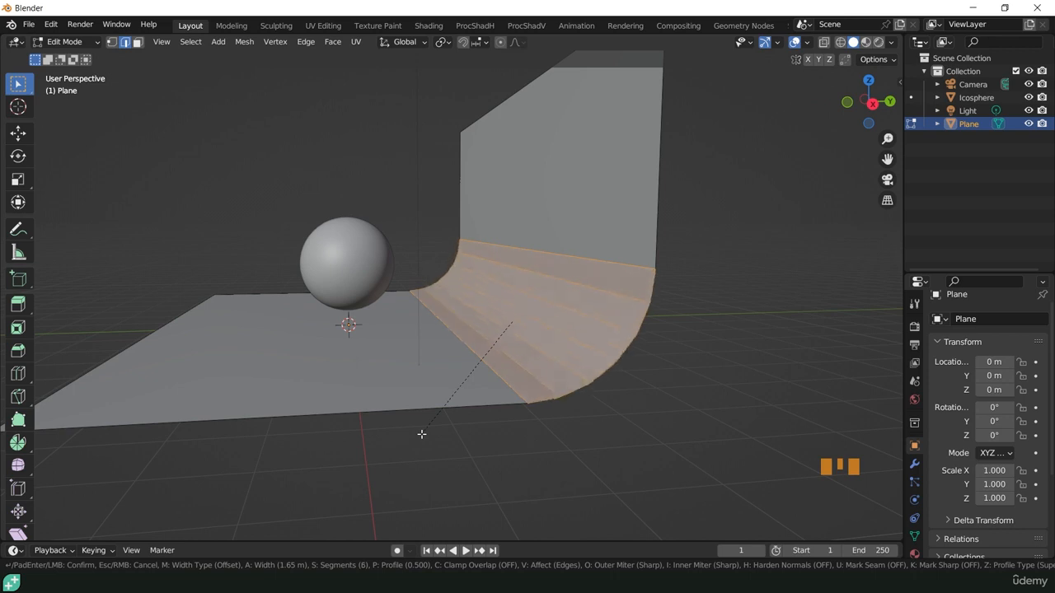
scroll(421, 433, up, 10)
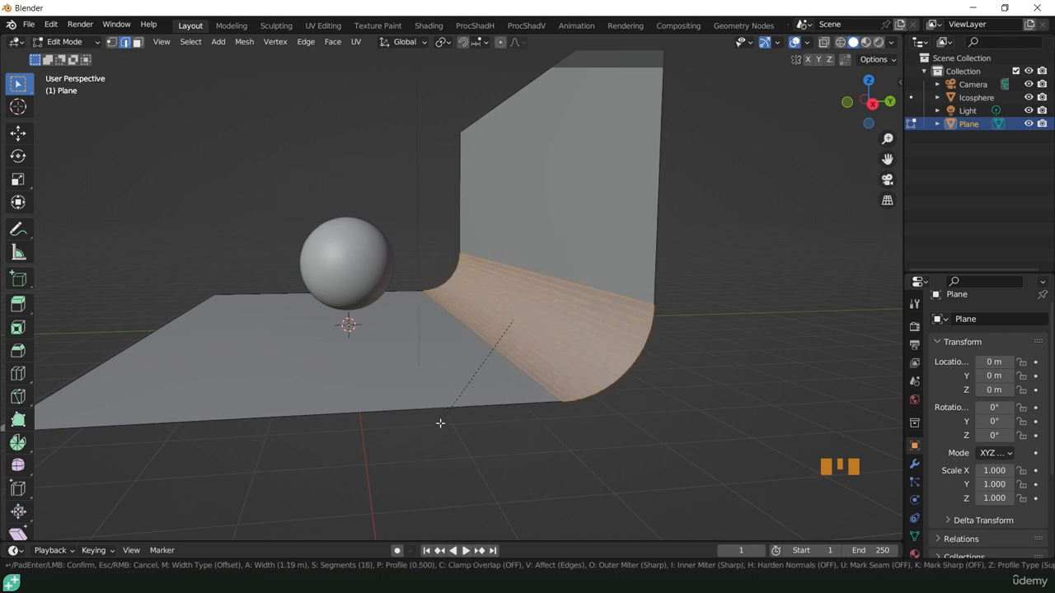
scroll(428, 438, up, 3)
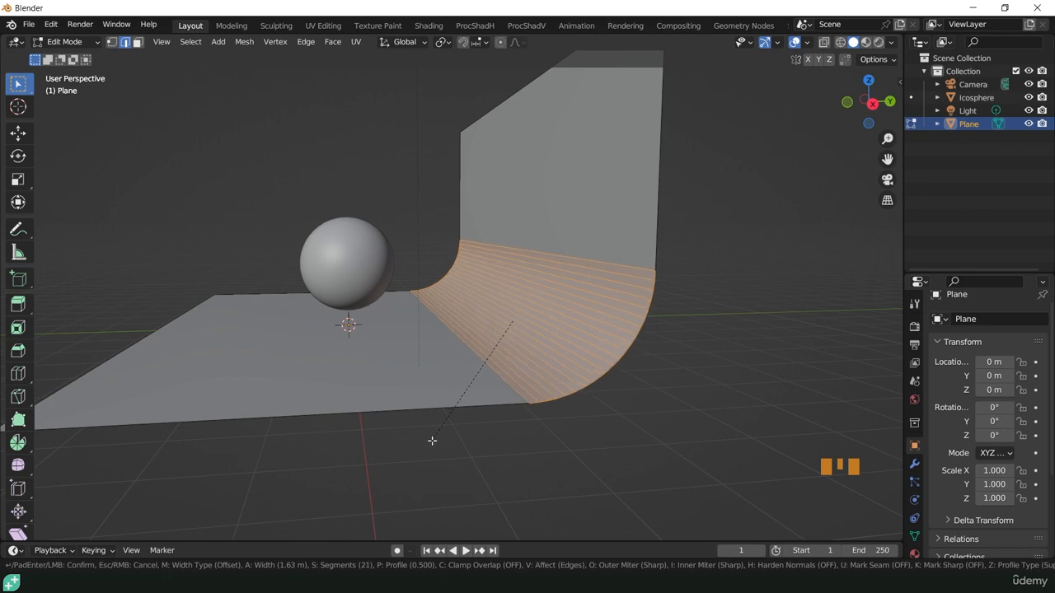
click(432, 441)
click(537, 426)
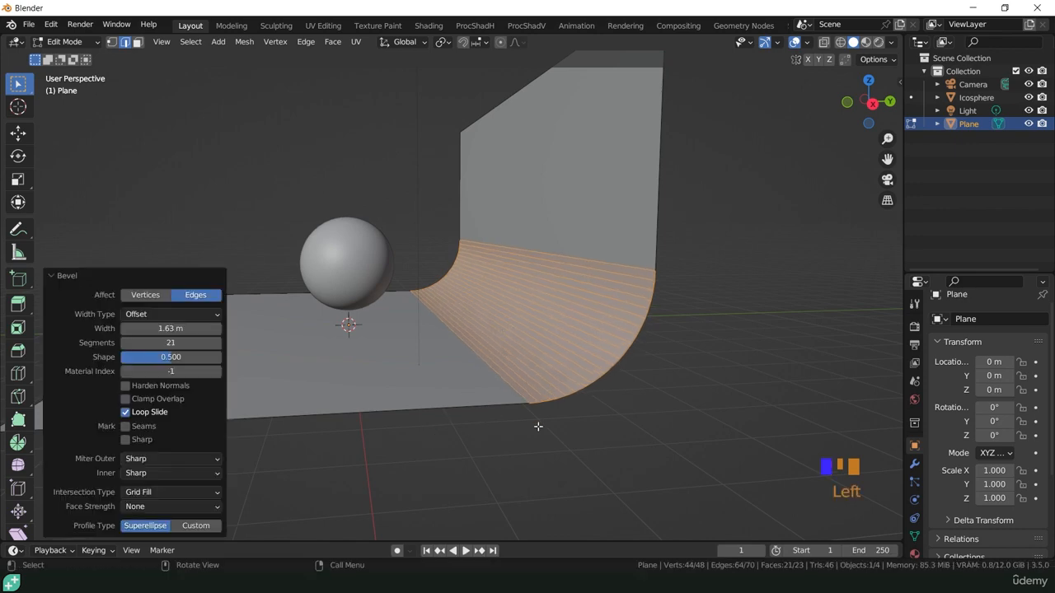
Step: Leave Edit Mode and return the backdrop plane to Object Mode
middle_drag(537, 426, 561, 401)
scroll(424, 398, down, 2)
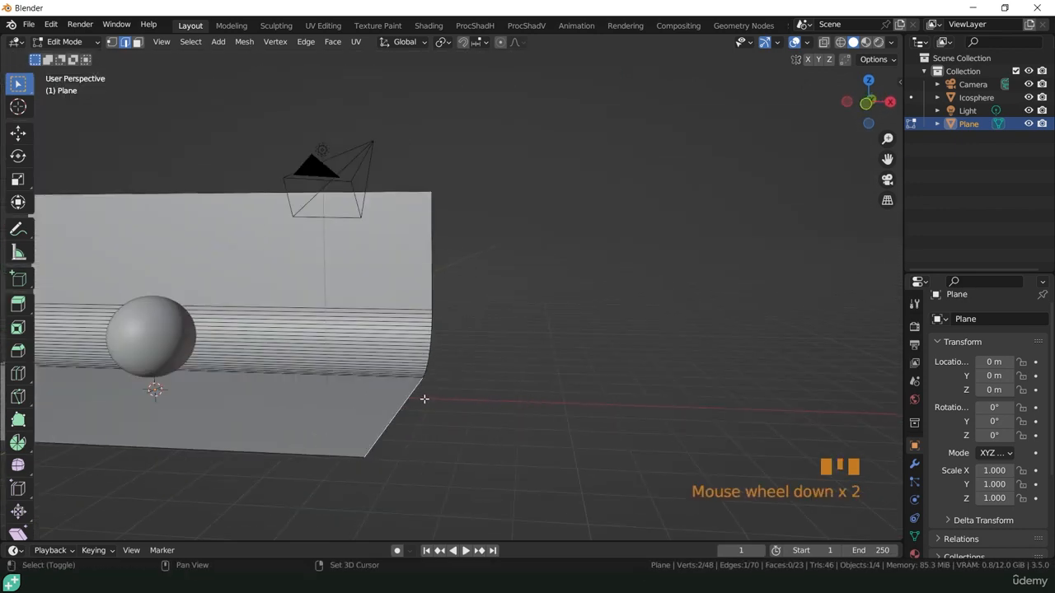
shift+middle_drag(424, 398, 549, 398)
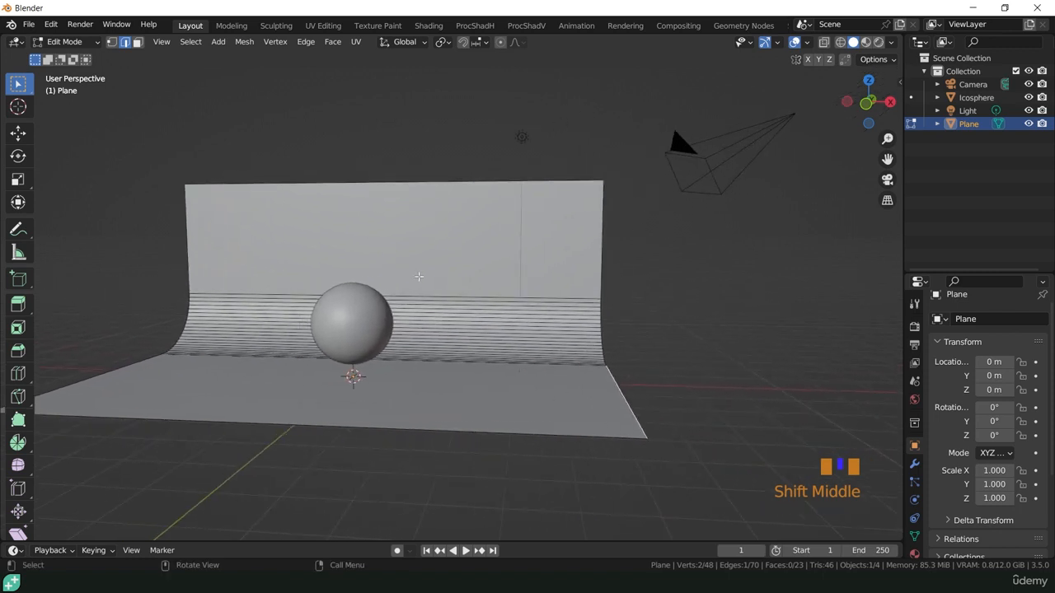
click(65, 41)
click(66, 56)
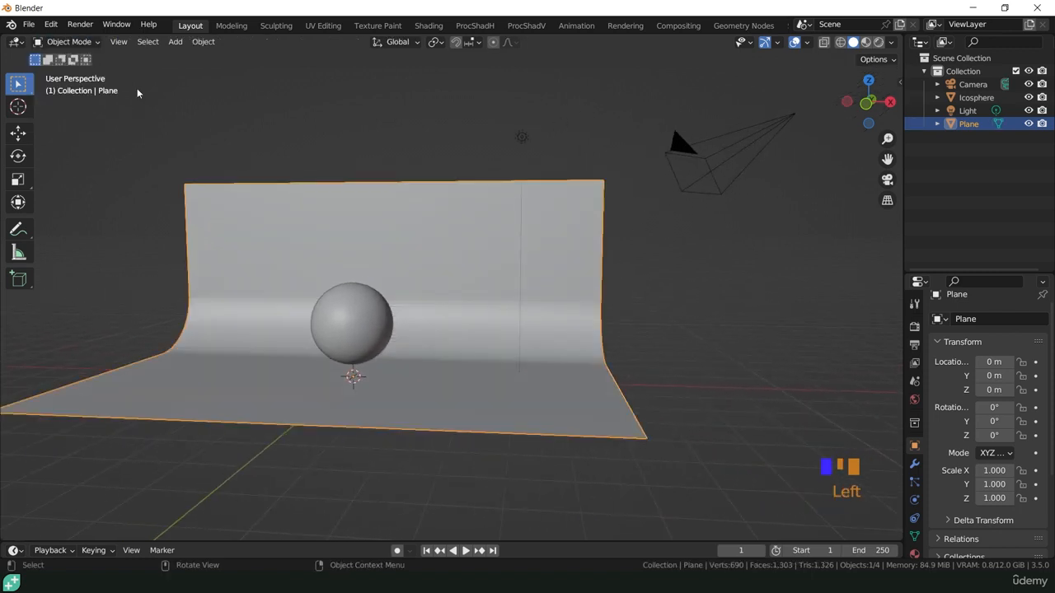
Step: Select the camera, look through it and enable the lock that ties the camera to the view
click(779, 123)
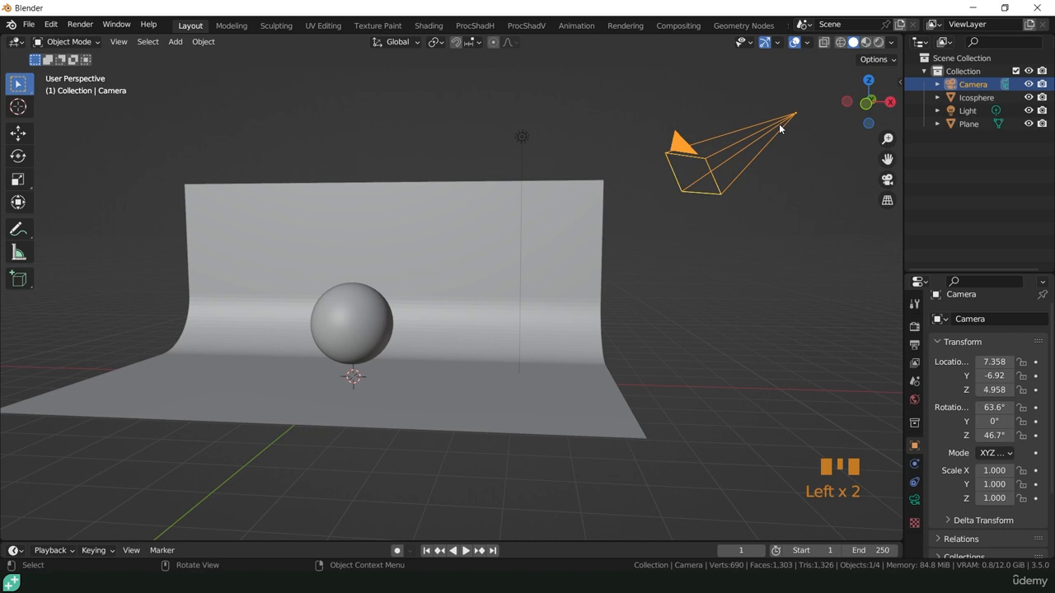
key(KP_0)
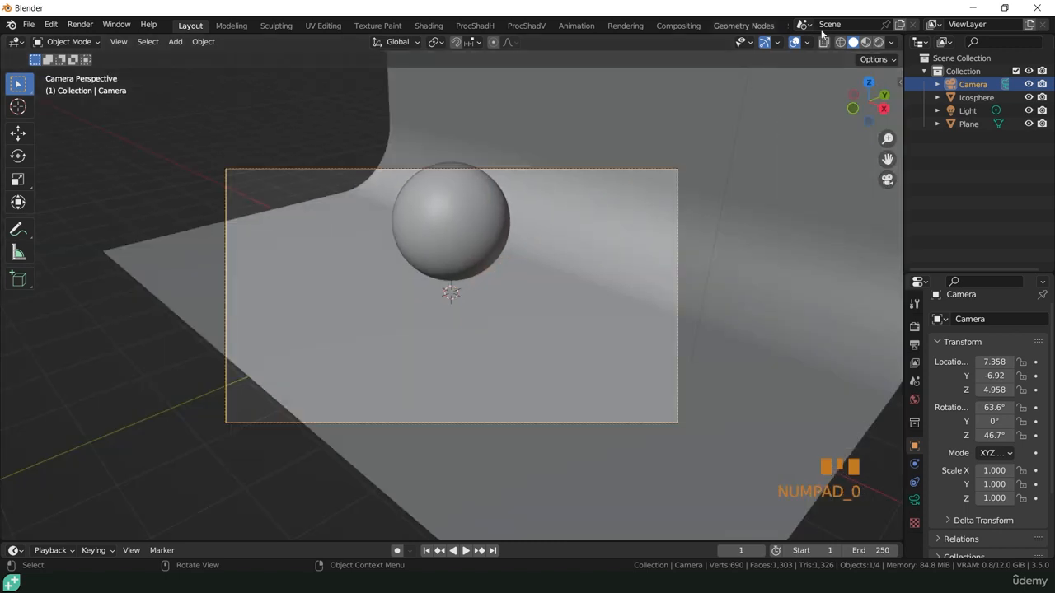
click(900, 83)
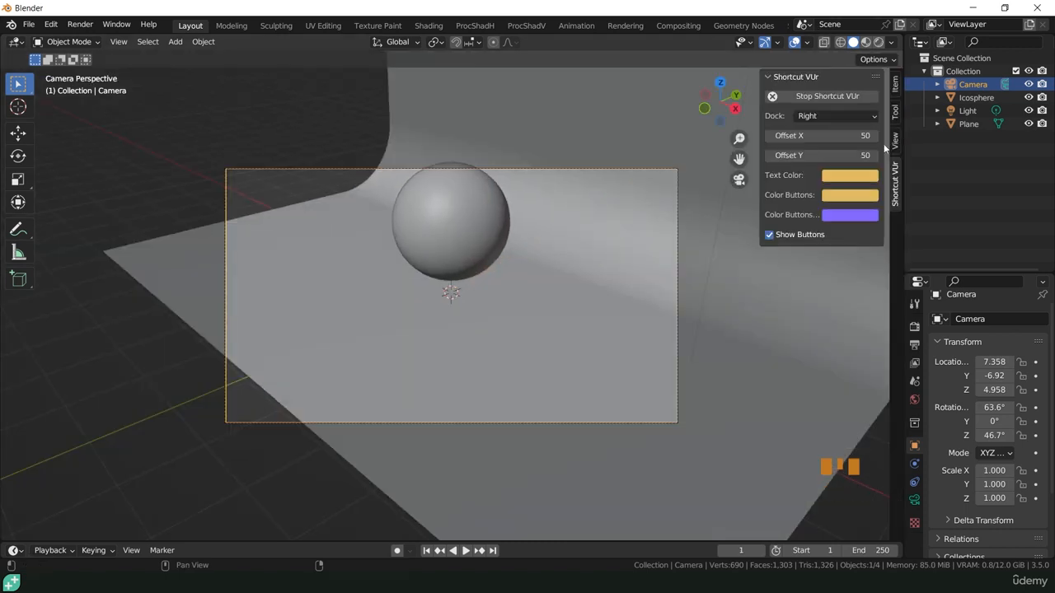
click(895, 140)
click(817, 240)
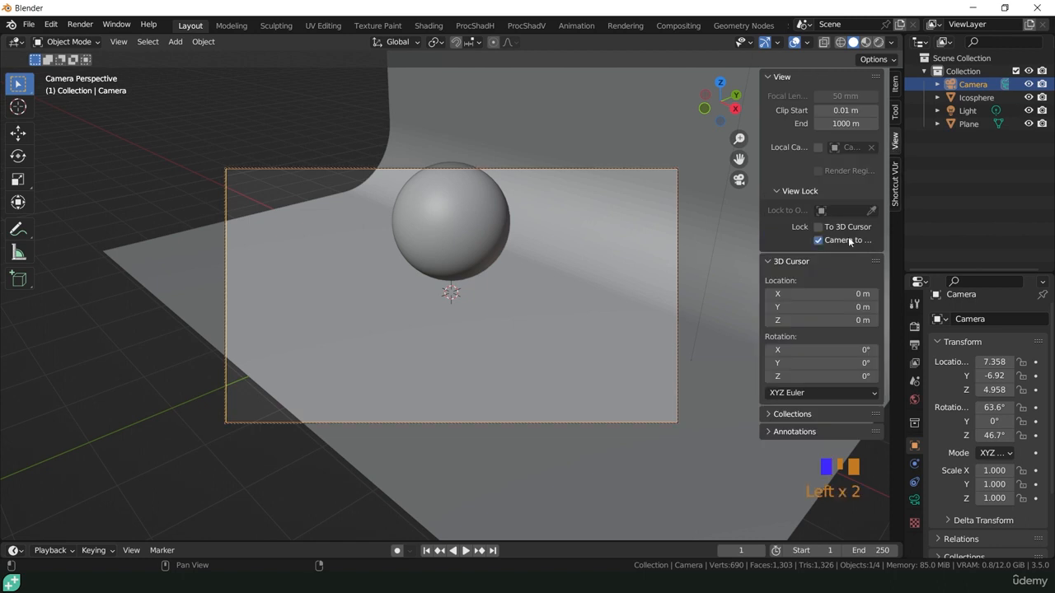
Step: Bring the locked camera round to a frontal close-up of the sphere and turn the Camera to View lock off
middle_drag(523, 317, 669, 284)
mouse_move(631, 294)
middle_down()
mouse_move(602, 291)
mouse_move(662, 304)
mouse_move(616, 302)
middle_up()
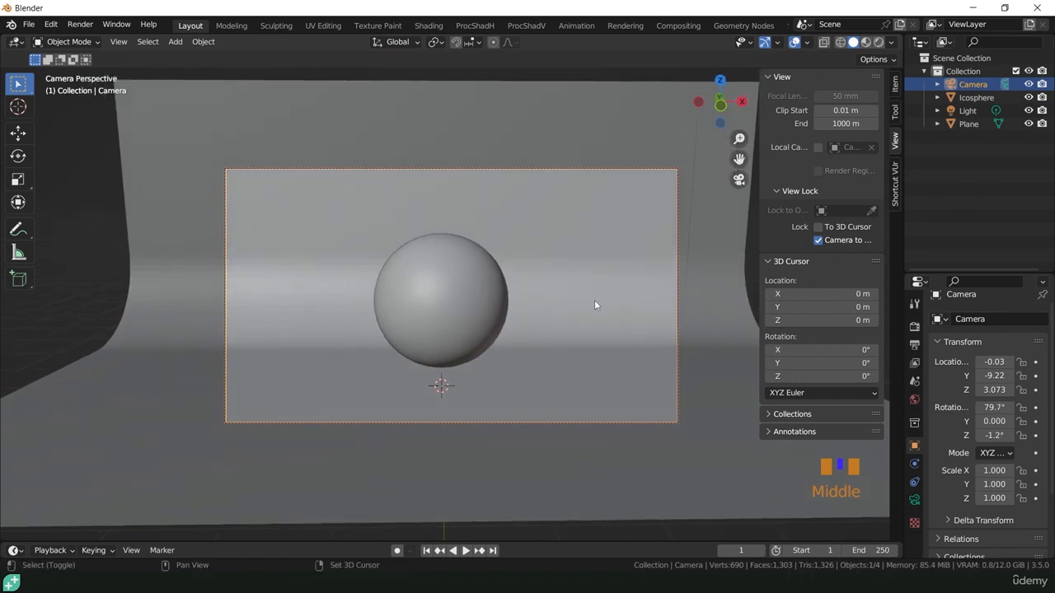
scroll(613, 288, up, 2)
scroll(645, 304, down, 2)
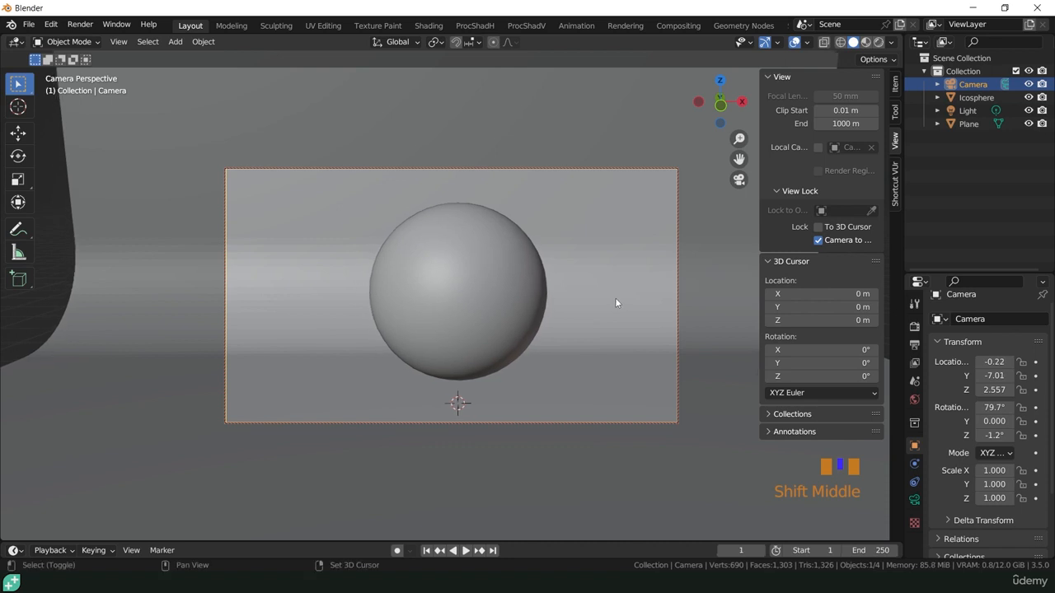
click(819, 241)
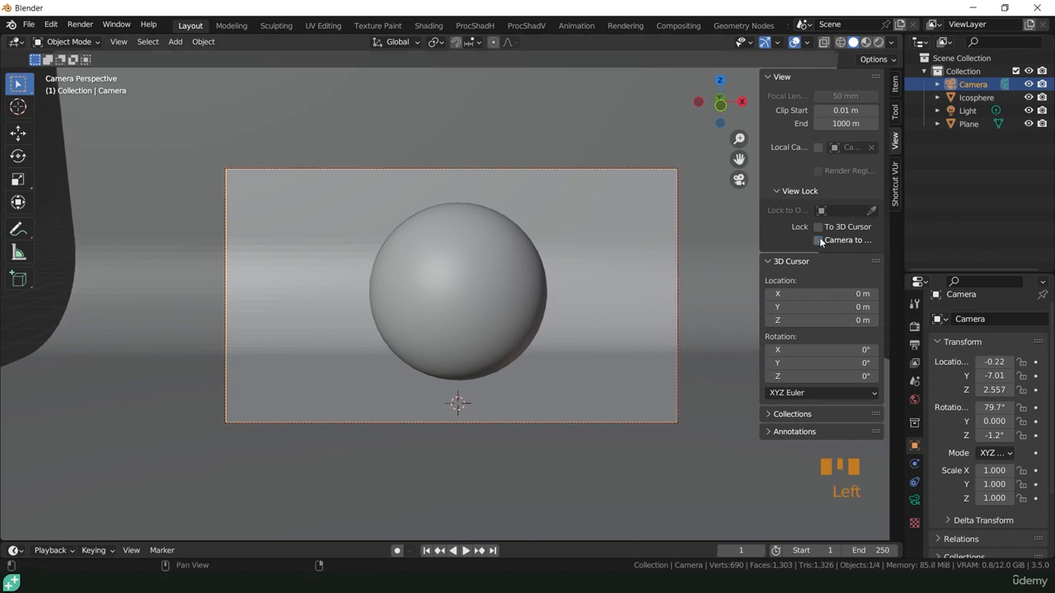
Step: Select the camera and set its X location to 0 m
click(972, 90)
click(973, 97)
click(969, 87)
click(896, 84)
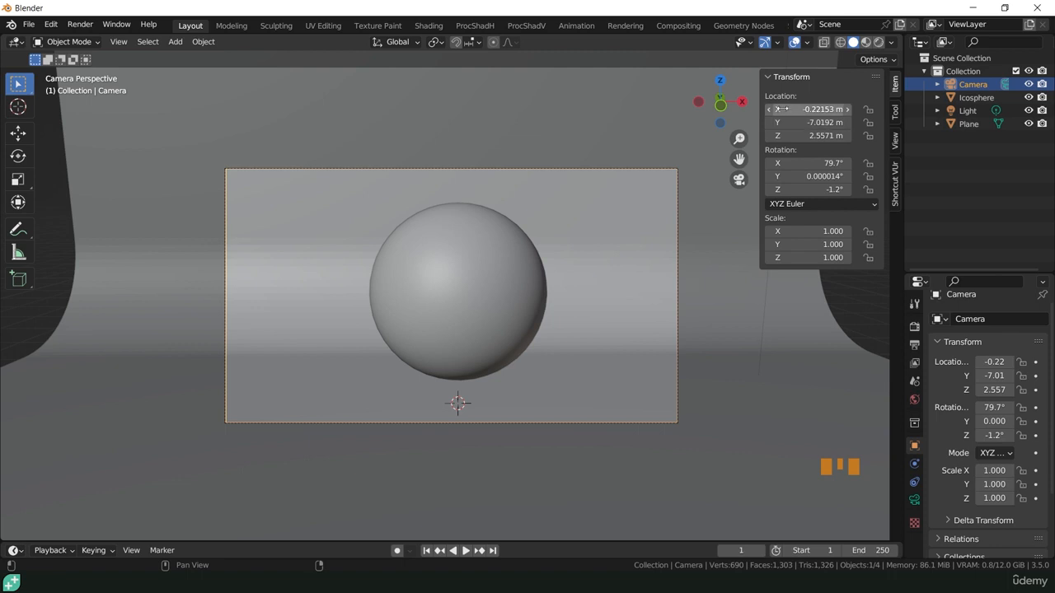
click(812, 110)
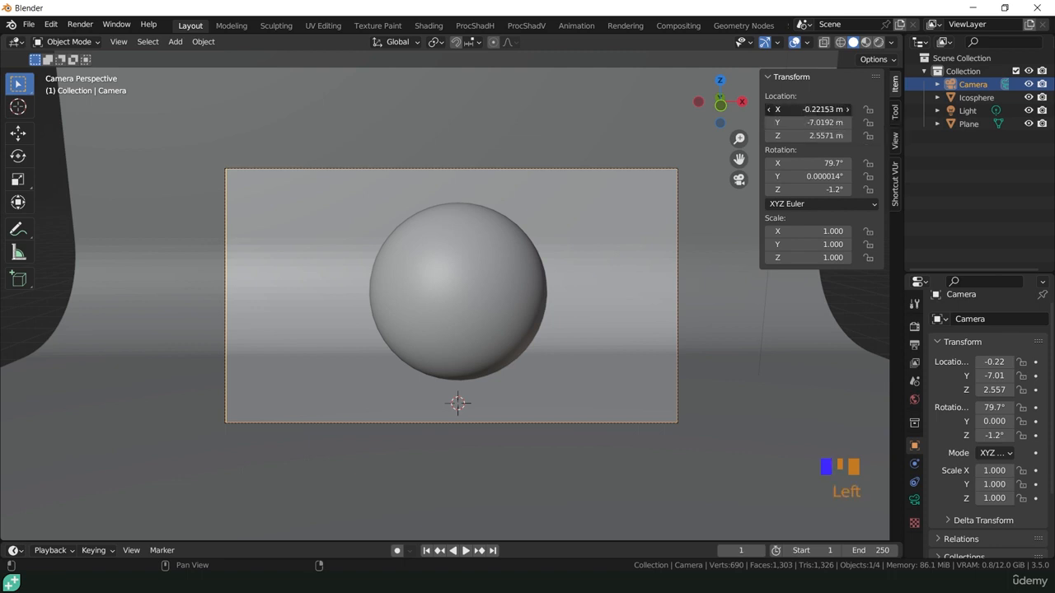
text(0)
key(Return)
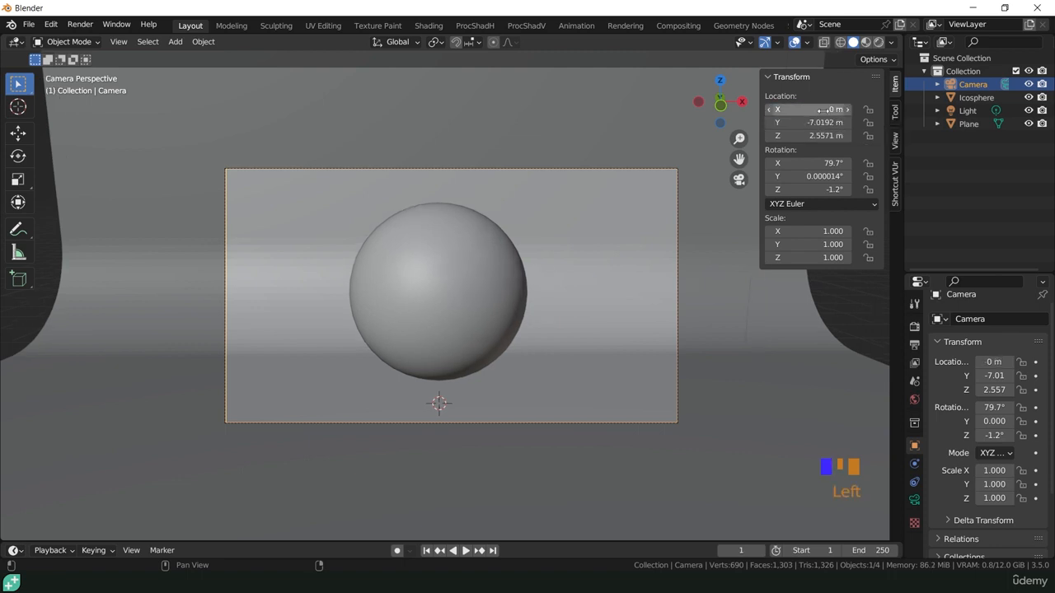
Step: Adjust the camera's Y location to about -6.20 m, its Z location to about 2.45 m and its X rotation to about 84.7°
click(820, 122)
text(-7.5292)
key(Return)
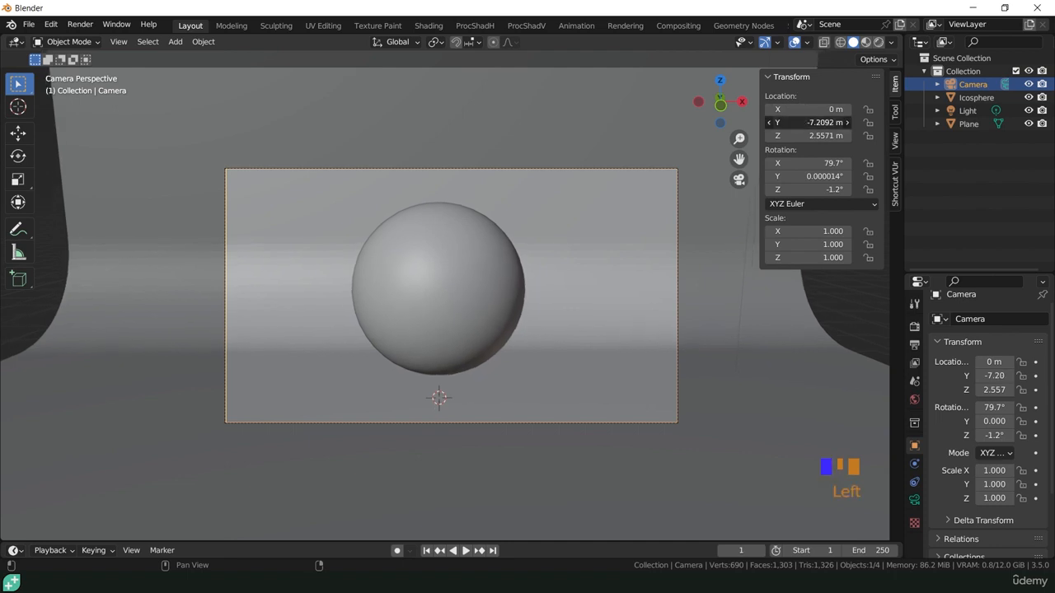
drag(816, 122, 832, 163)
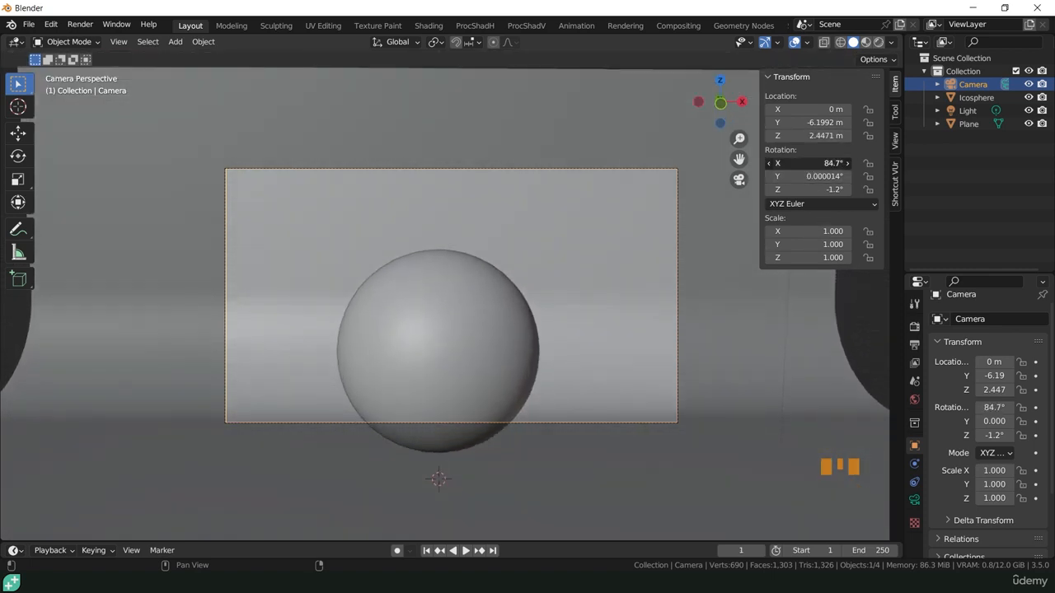
Step: Set the camera's X rotation to 90° and lower its Z location to about 1.31 m
click(832, 163)
text(90)
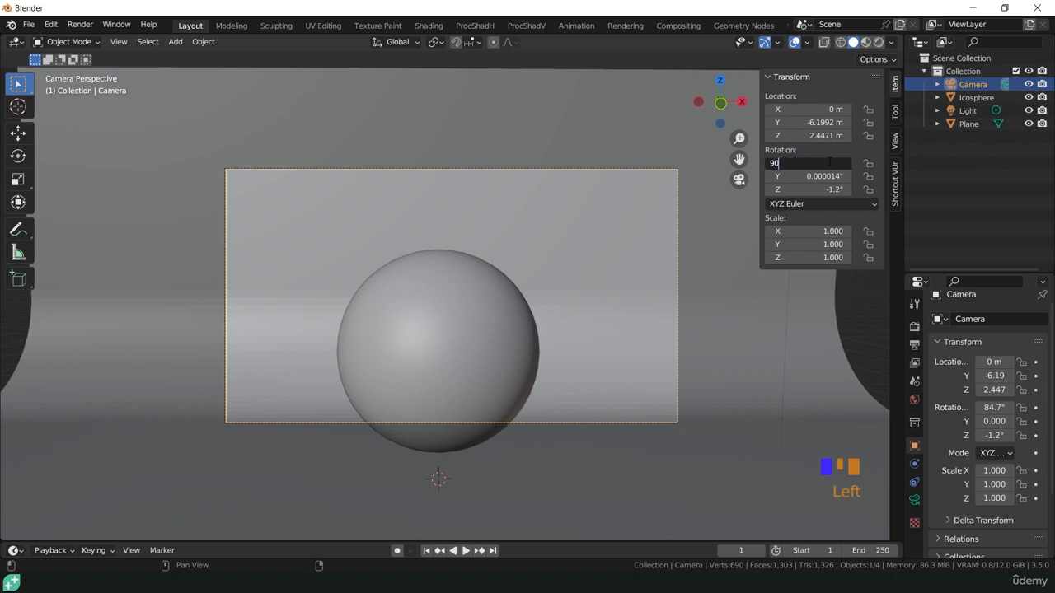
key(Return)
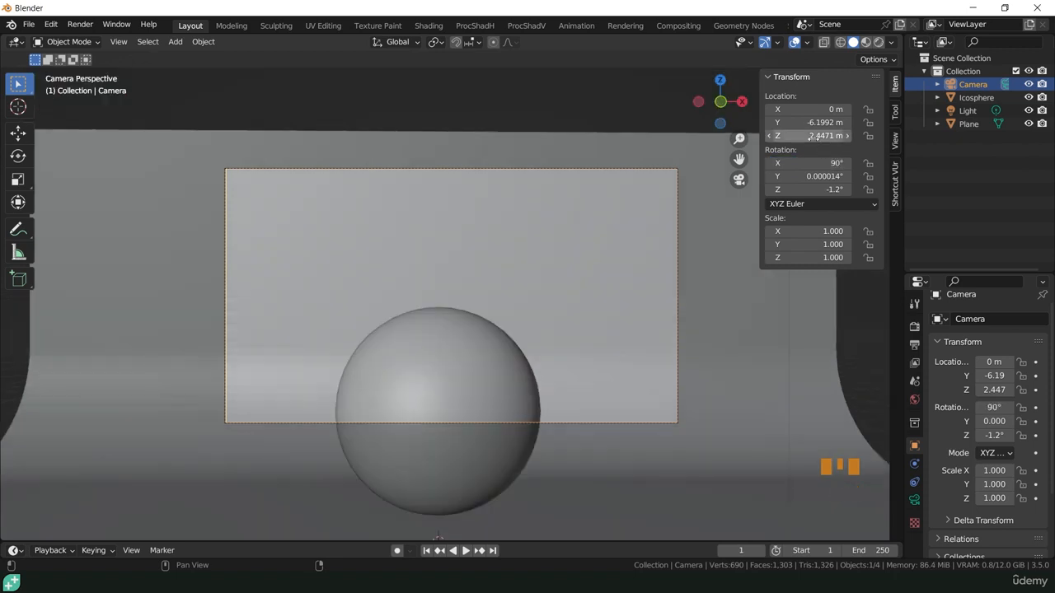
drag(828, 135, 793, 136)
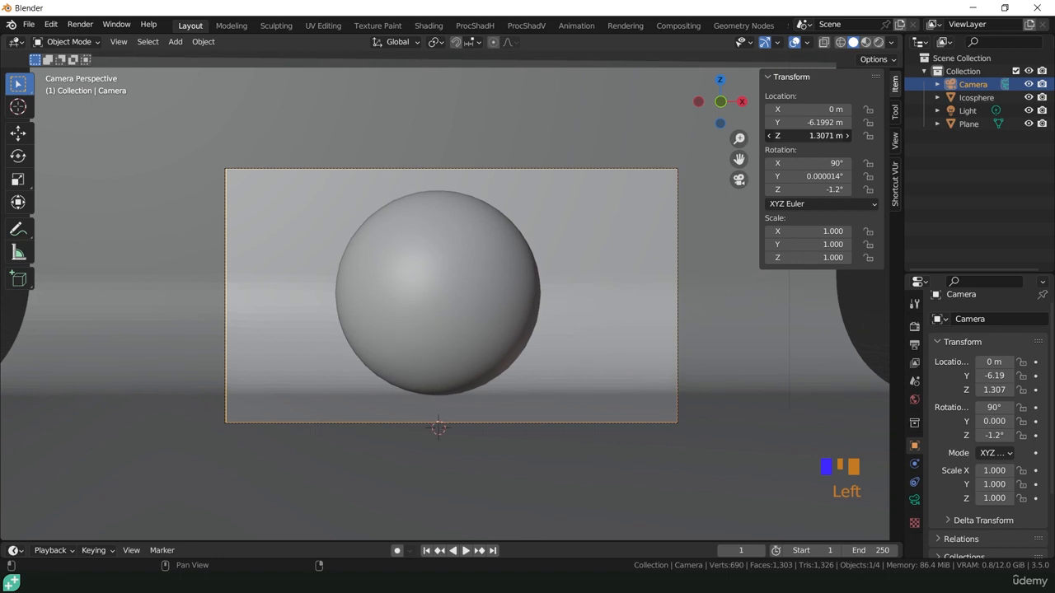
Step: Set the camera's Y and Z rotation to 0° and bring its Y location to about -5.87 m
click(798, 178)
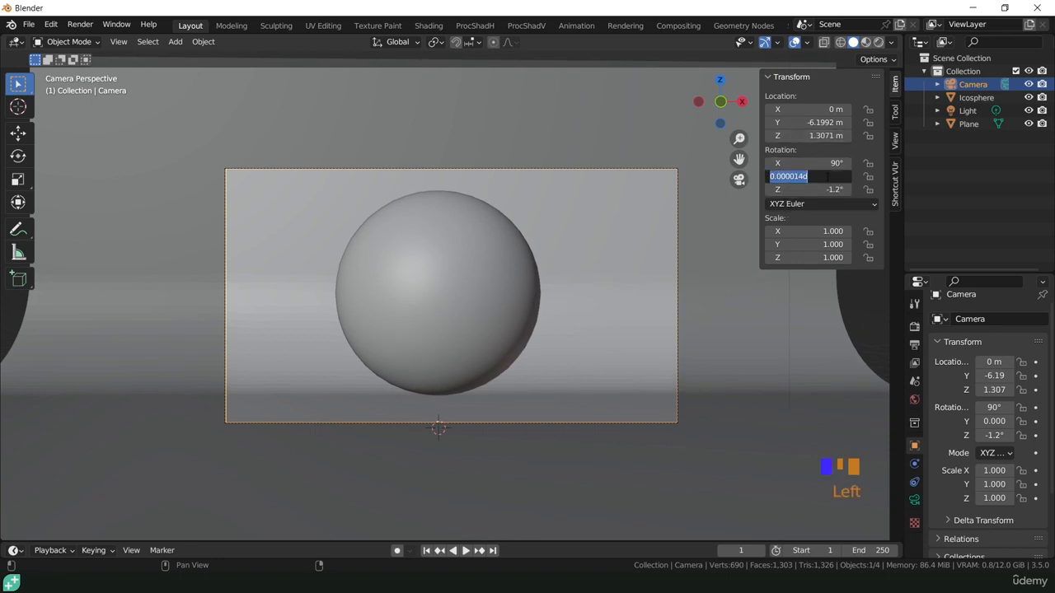
text(0)
key(Return)
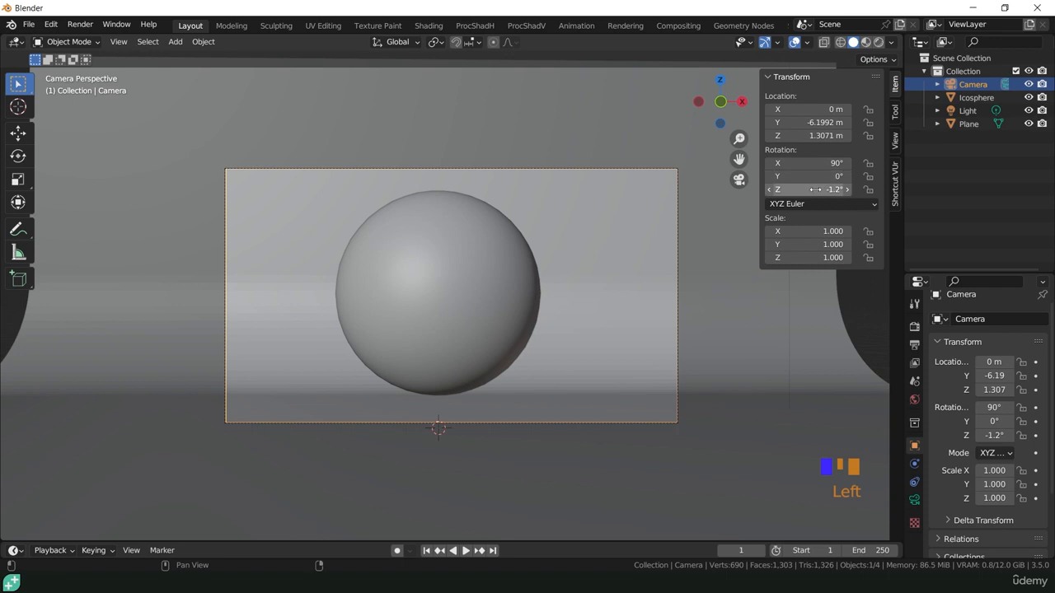
click(817, 189)
text(0)
key(Return)
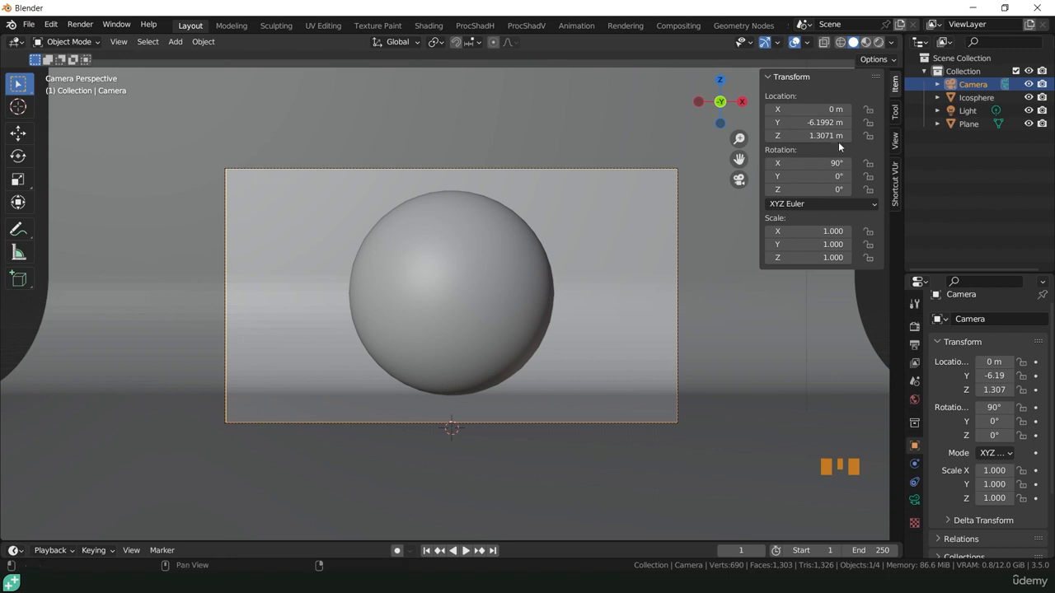
drag(824, 122, 849, 122)
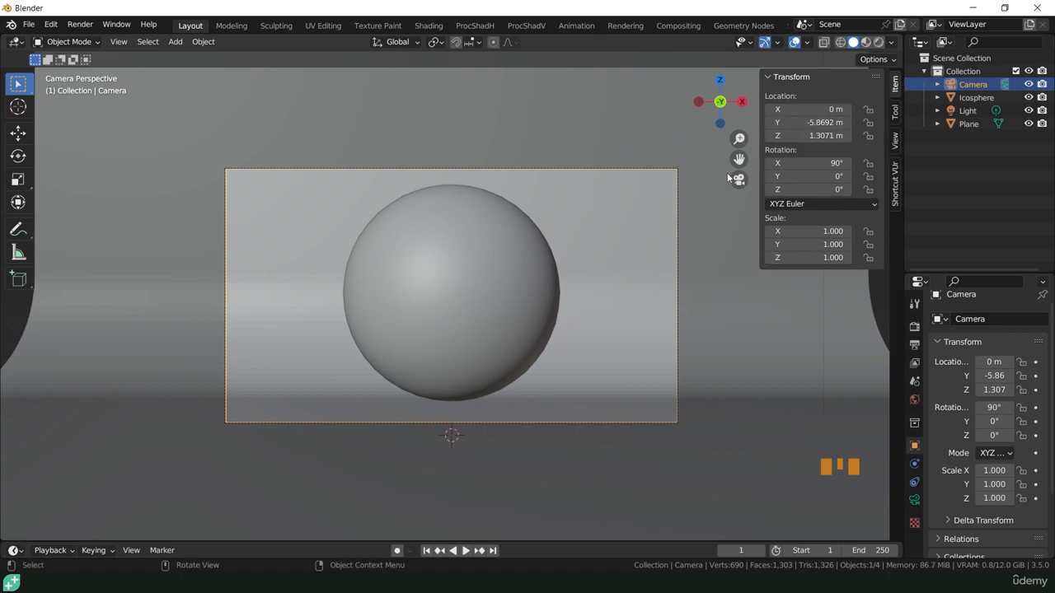
Step: Lock the camera's rotation and location on the X, Y and Z axes
click(868, 163)
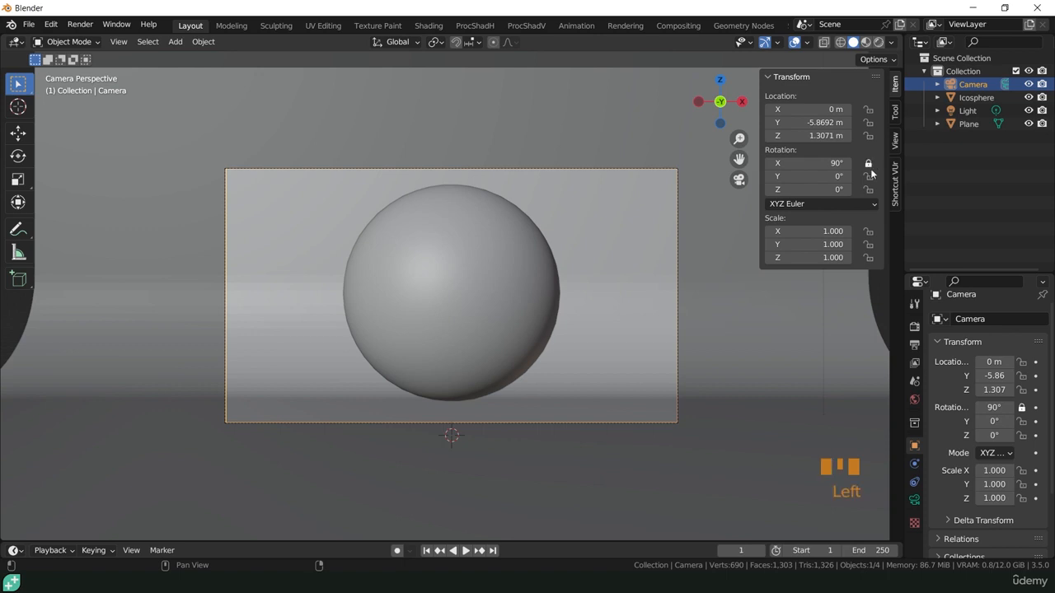
click(868, 176)
click(868, 189)
click(868, 109)
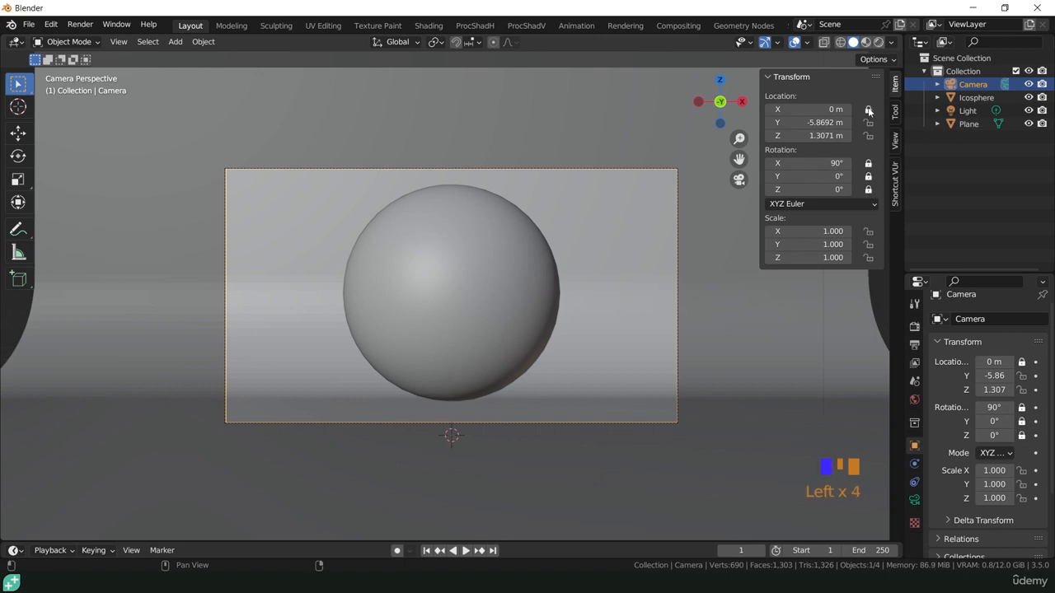
click(868, 122)
click(868, 136)
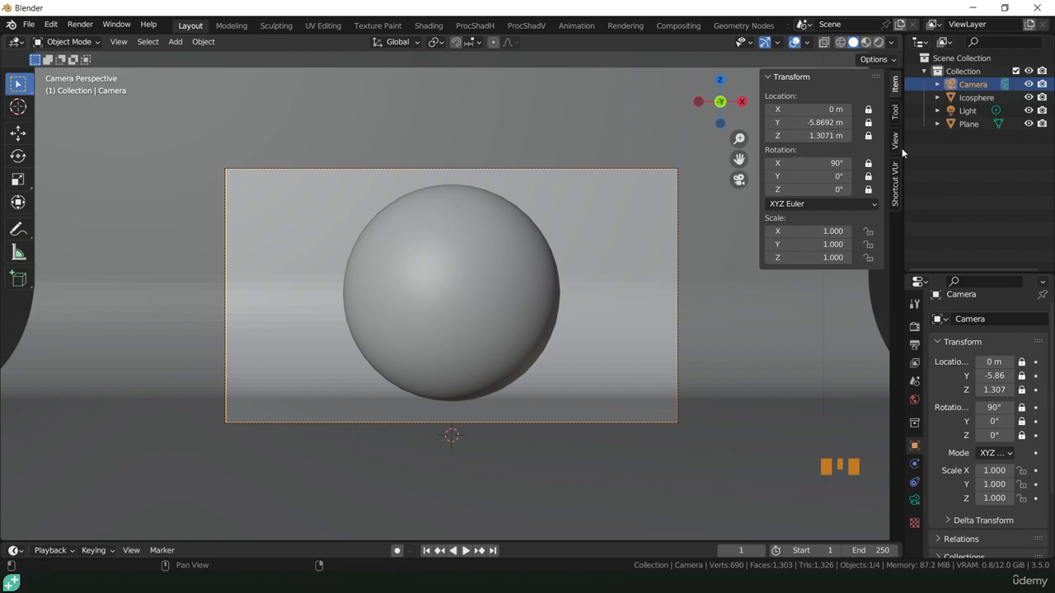
Step: Try to move the camera freely to test its location and rotation locks
middle_drag(560, 334, 703, 358)
scroll(685, 387, down, 5)
shift+middle_drag(760, 377, 355, 338)
click(346, 335)
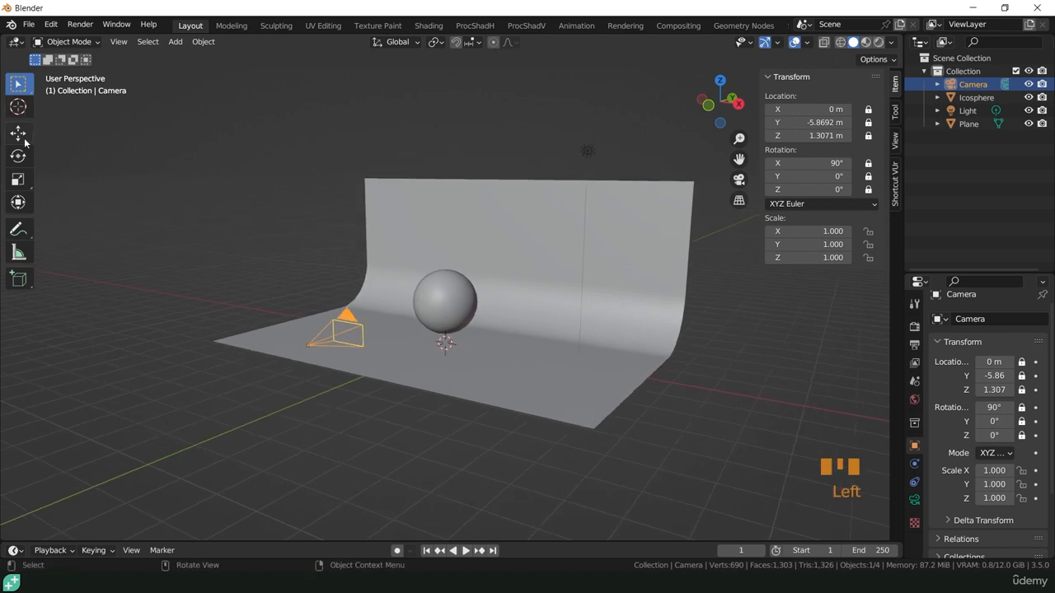
click(18, 132)
click(344, 336)
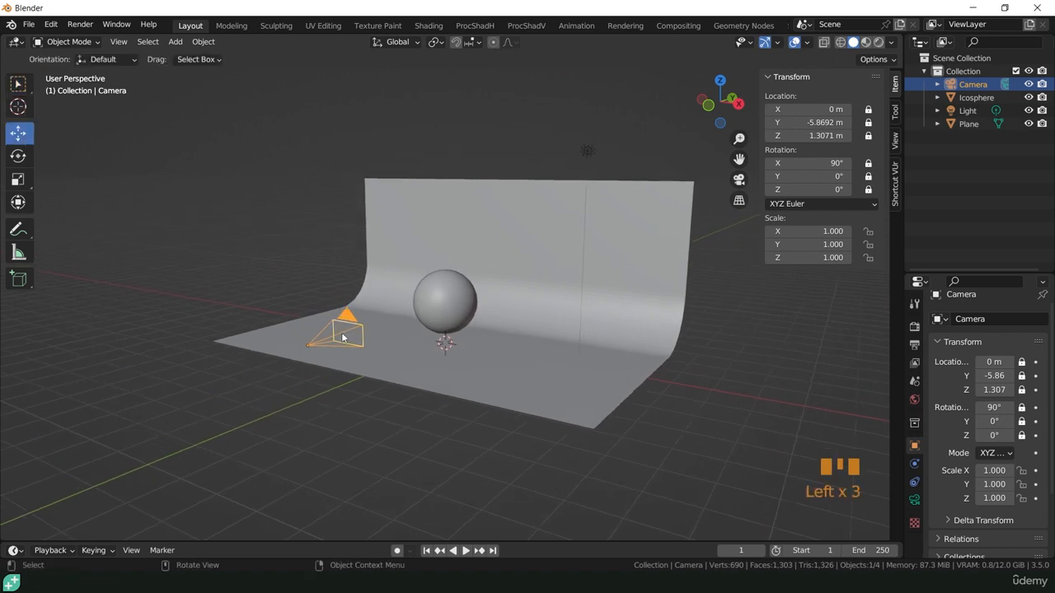
key(g)
key(Escape)
click(19, 84)
Step: Lock the sphere's location, rotation and scale on the X, Y and Z axes
middle_drag(468, 323, 407, 287)
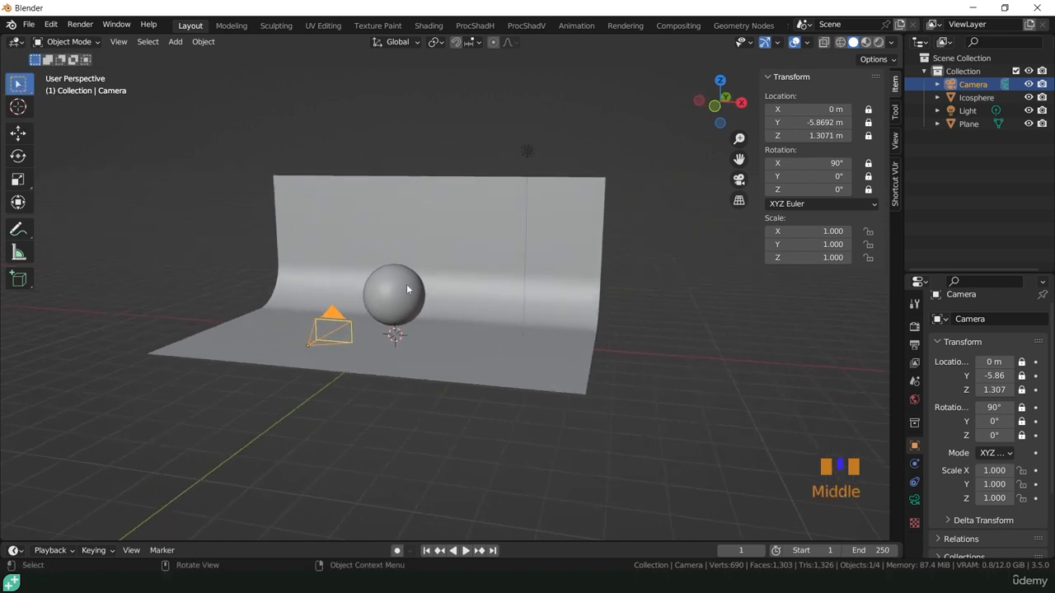
click(395, 290)
drag(868, 109, 875, 196)
drag(867, 231, 872, 262)
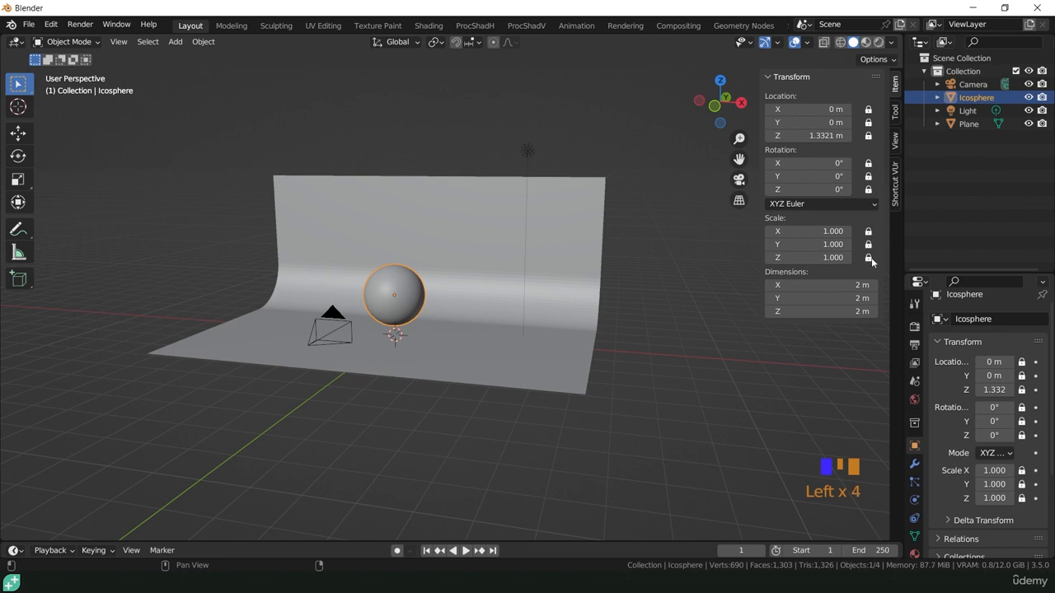
Step: Lock the curved backdrop's location, rotation and scale on the X, Y and Z axes
click(491, 254)
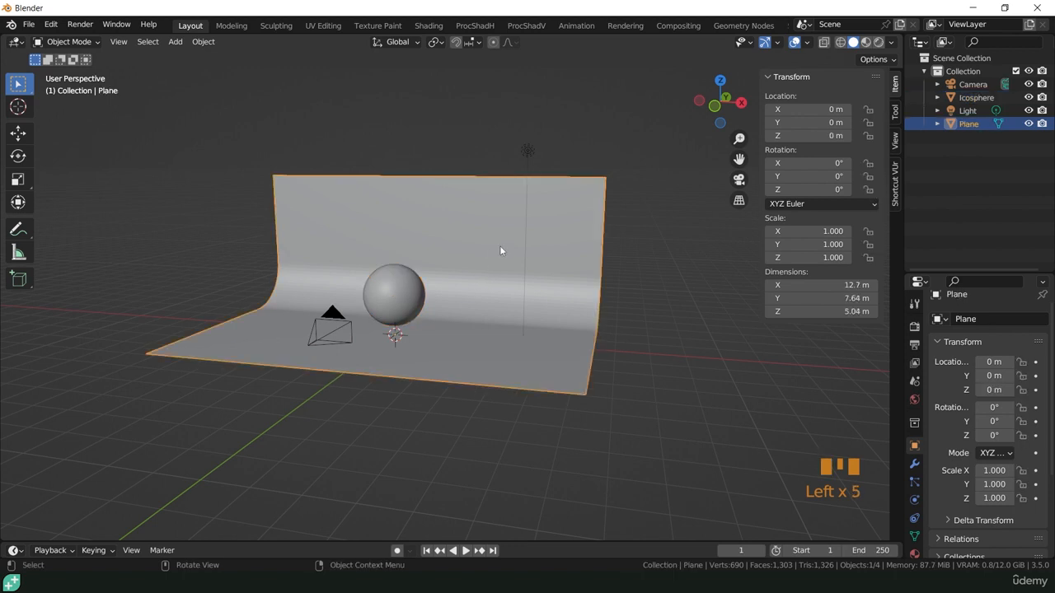
drag(867, 110, 871, 260)
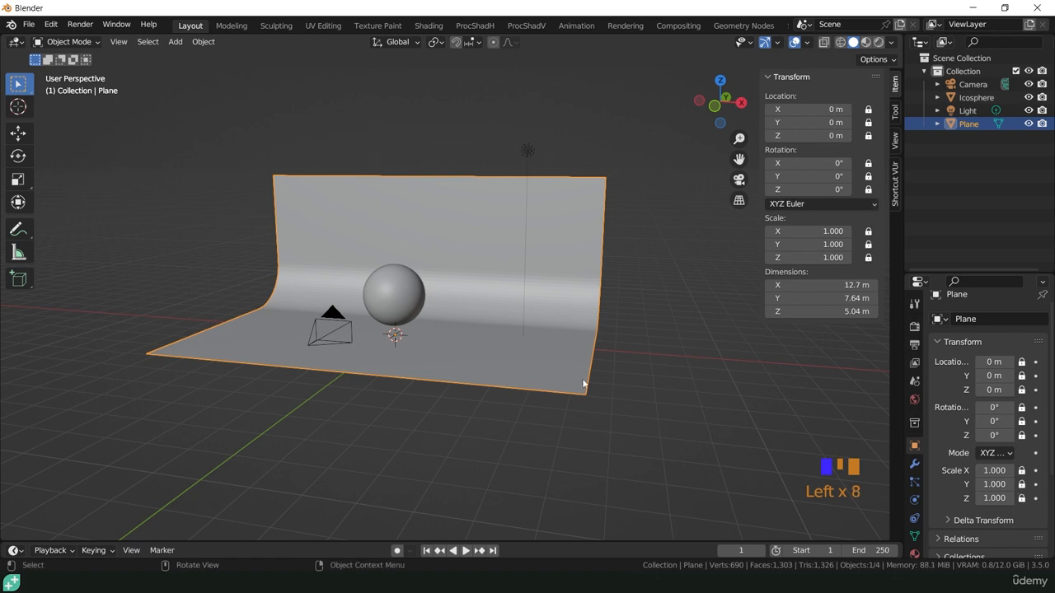
click(331, 400)
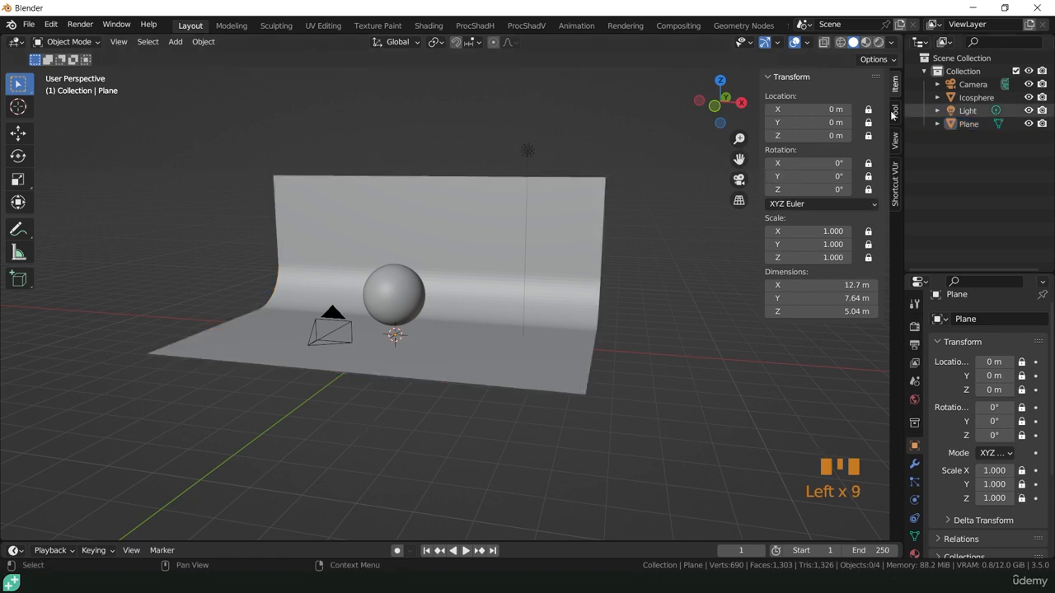
click(395, 336)
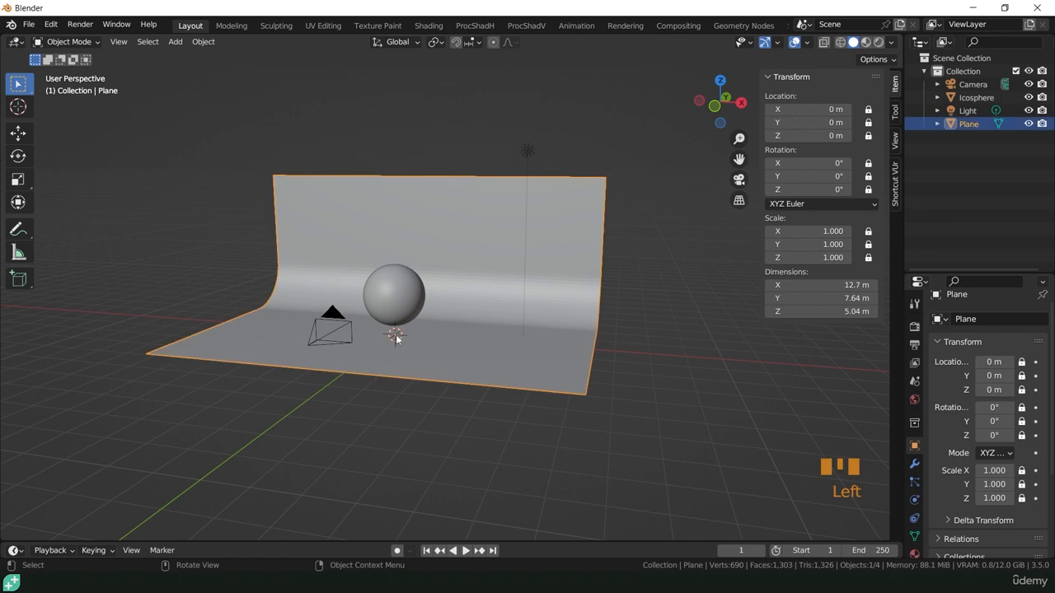
click(527, 149)
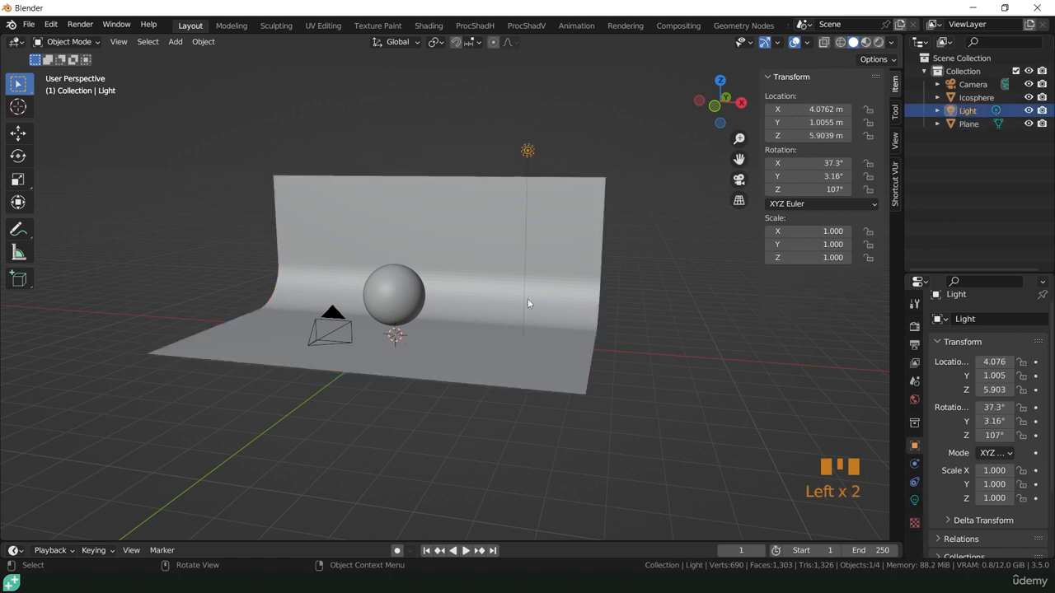
key(g)
right_click(513, 322)
Step: Apply Shade Auto Smooth to the curved backdrop
scroll(512, 310, up, 4)
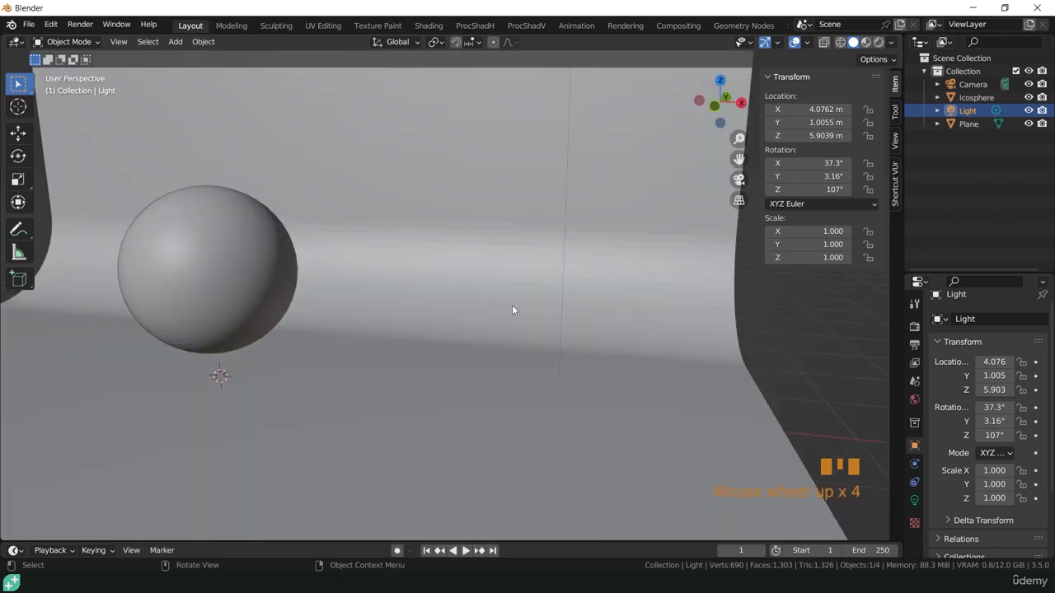
click(432, 265)
right_click(432, 264)
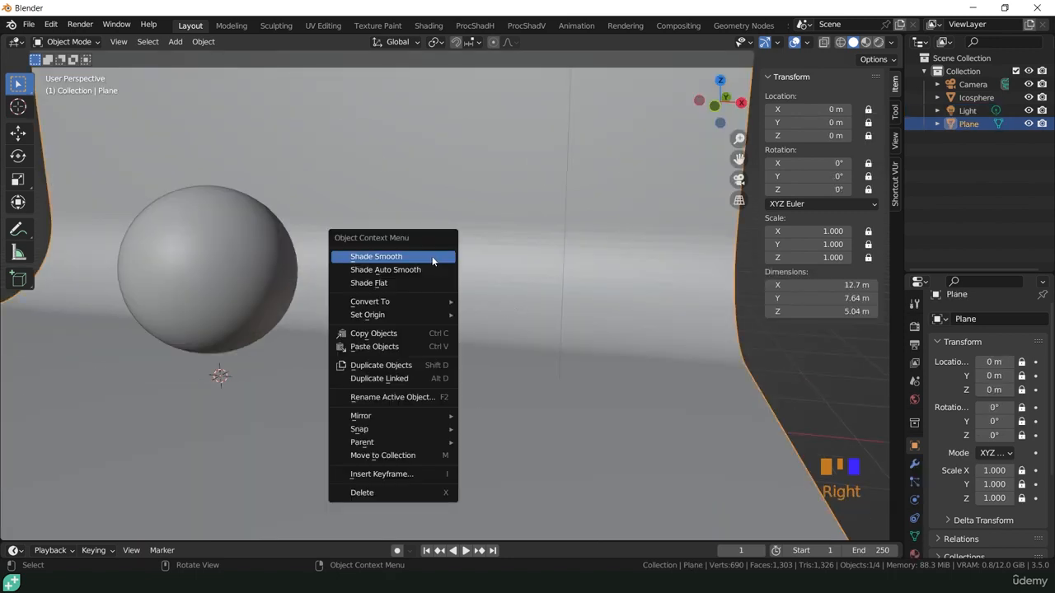
click(390, 272)
scroll(450, 256, down, 2)
scroll(449, 256, up, 2)
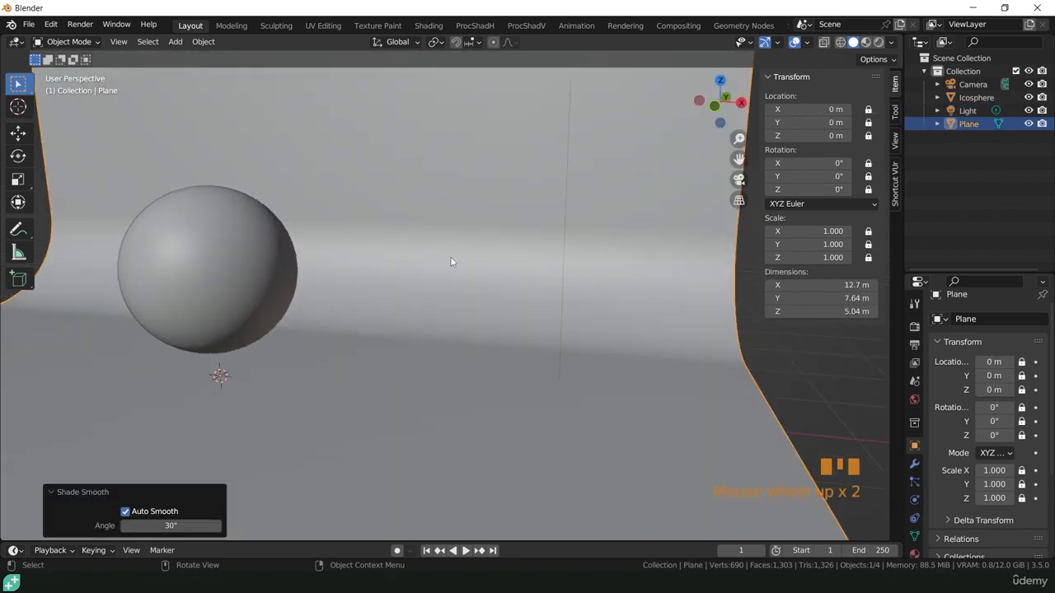
Step: Show the camera view in Rendered shading and turn off Scene World lighting
key(KP_0)
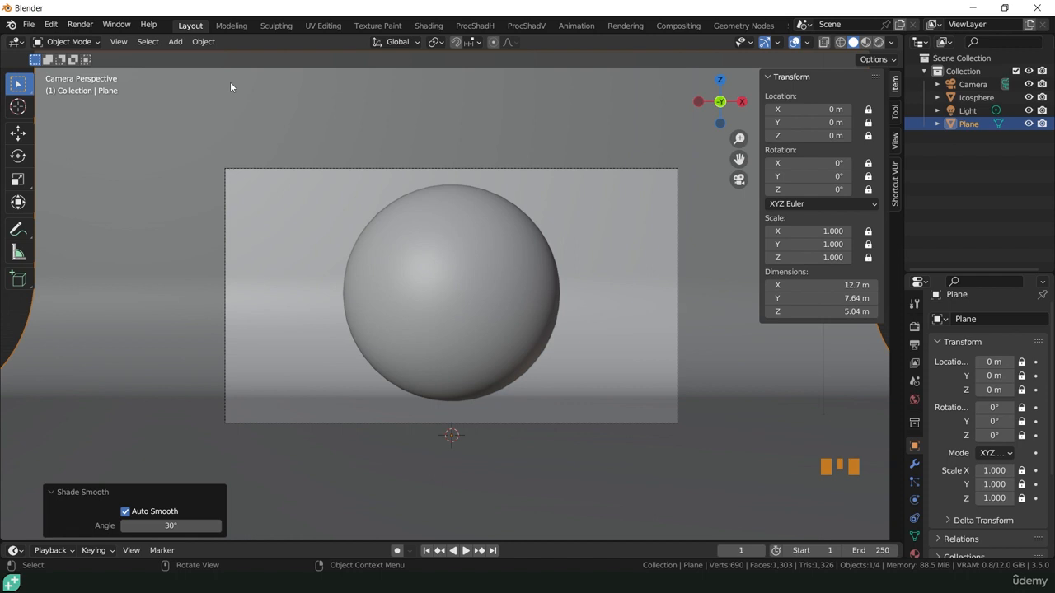
click(877, 42)
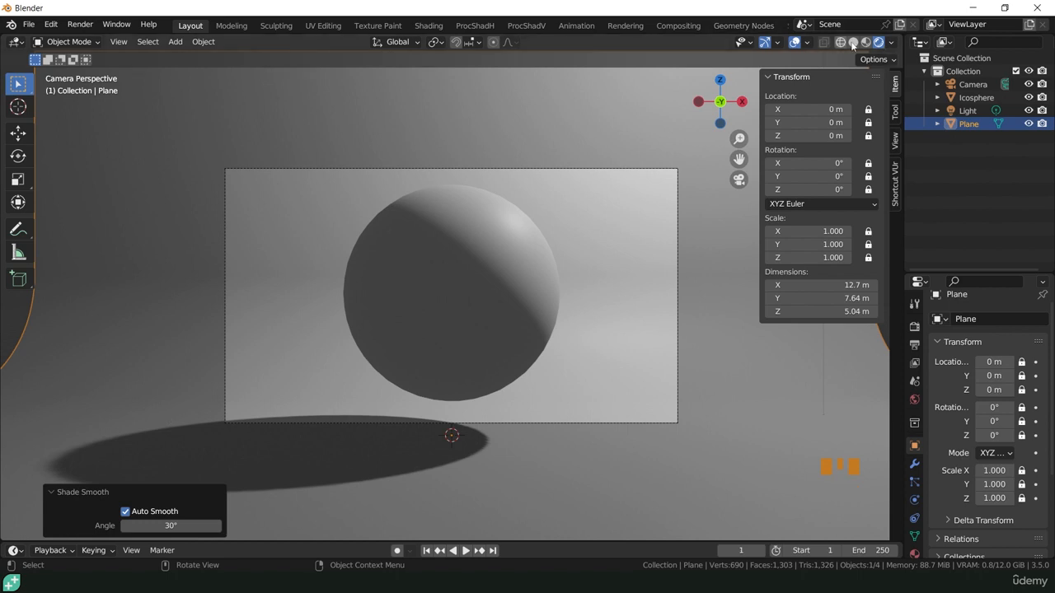
click(890, 43)
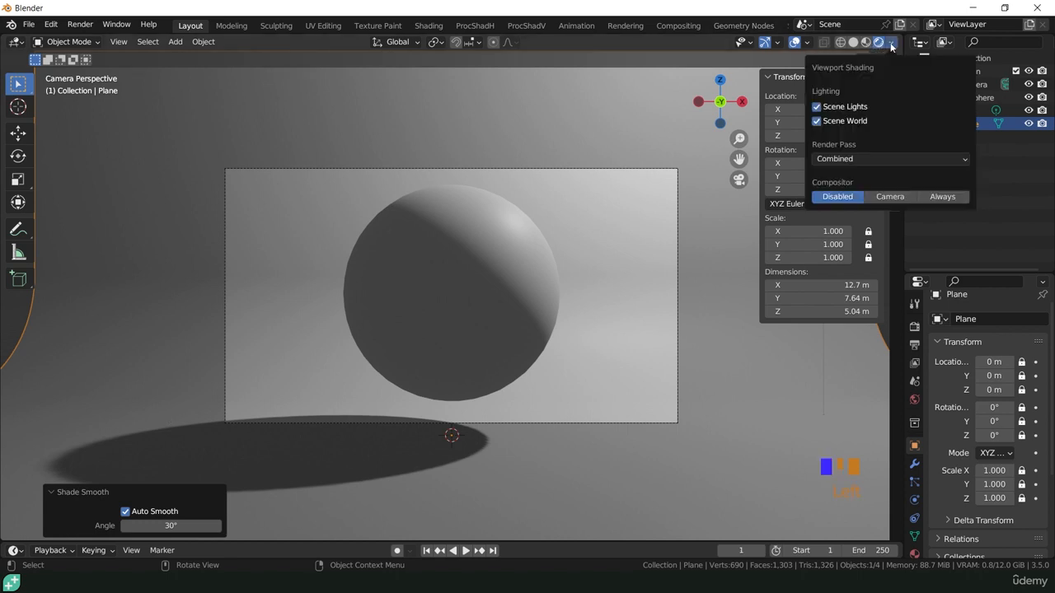
click(841, 121)
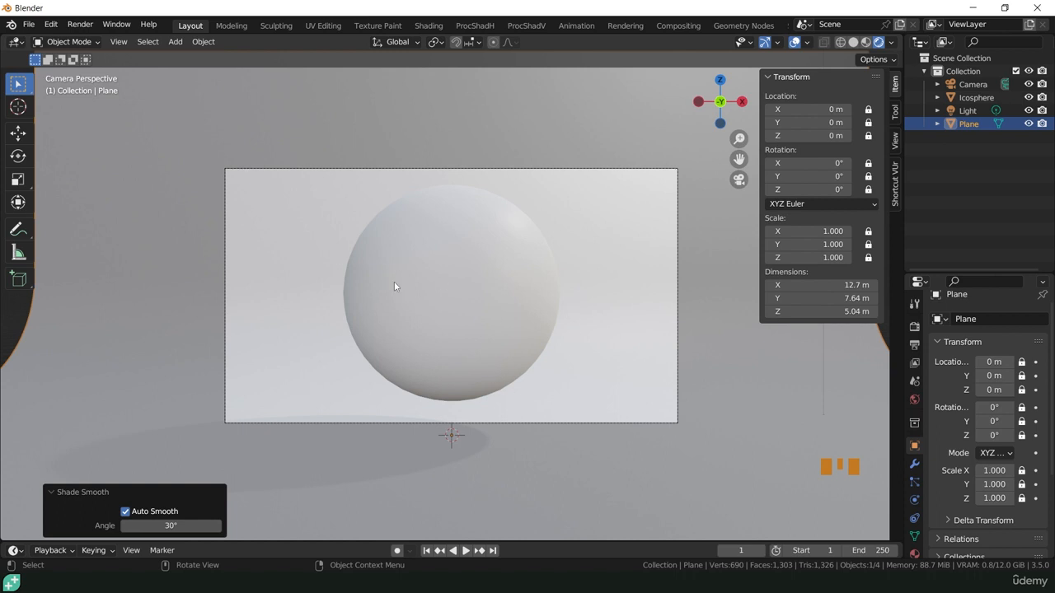
Step: Choose a different studio HDRI to light the rendered viewport
click(892, 43)
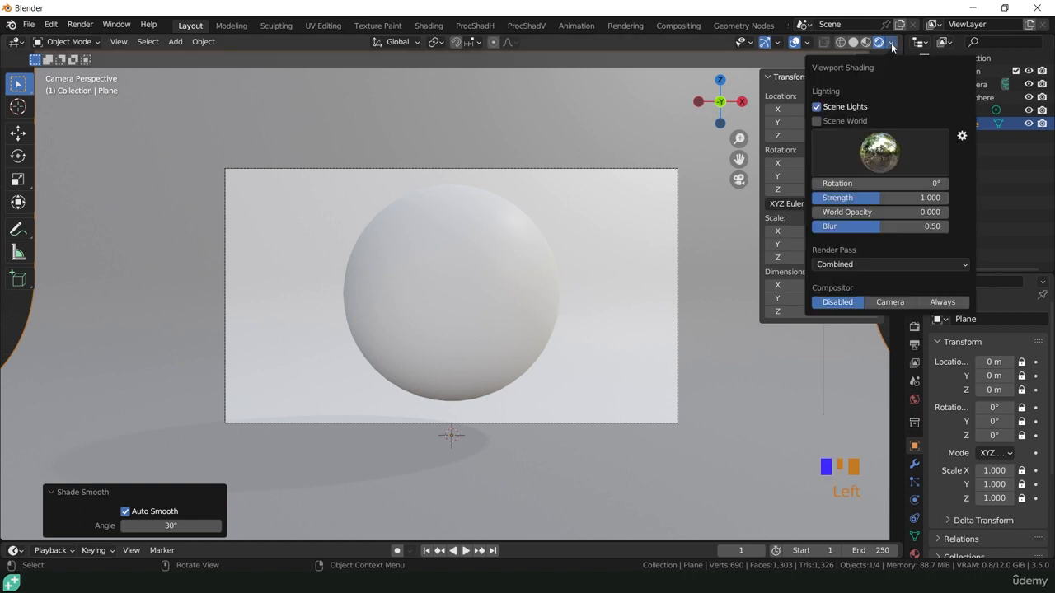
click(879, 154)
click(765, 196)
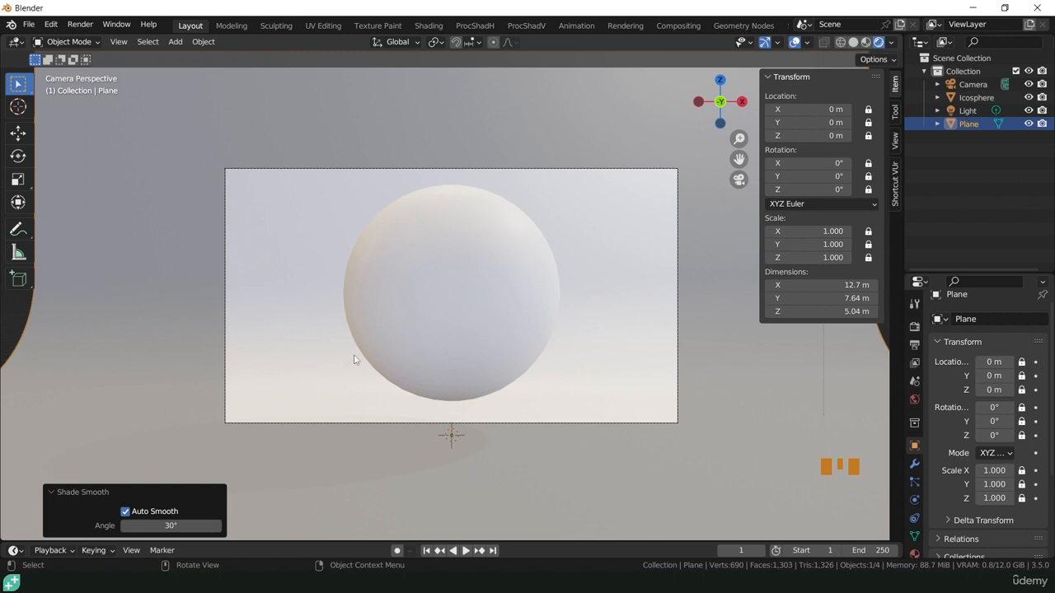
click(657, 105)
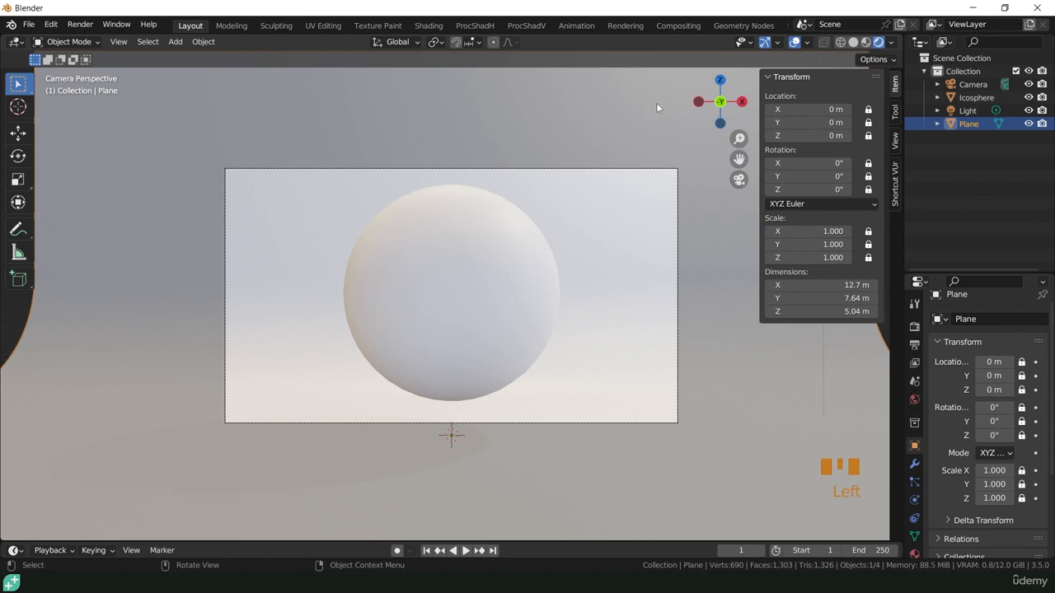
click(715, 288)
Step: Split the 3D viewport vertically into two side-by-side views and deselect the backdrop
scroll(635, 281, down, 4)
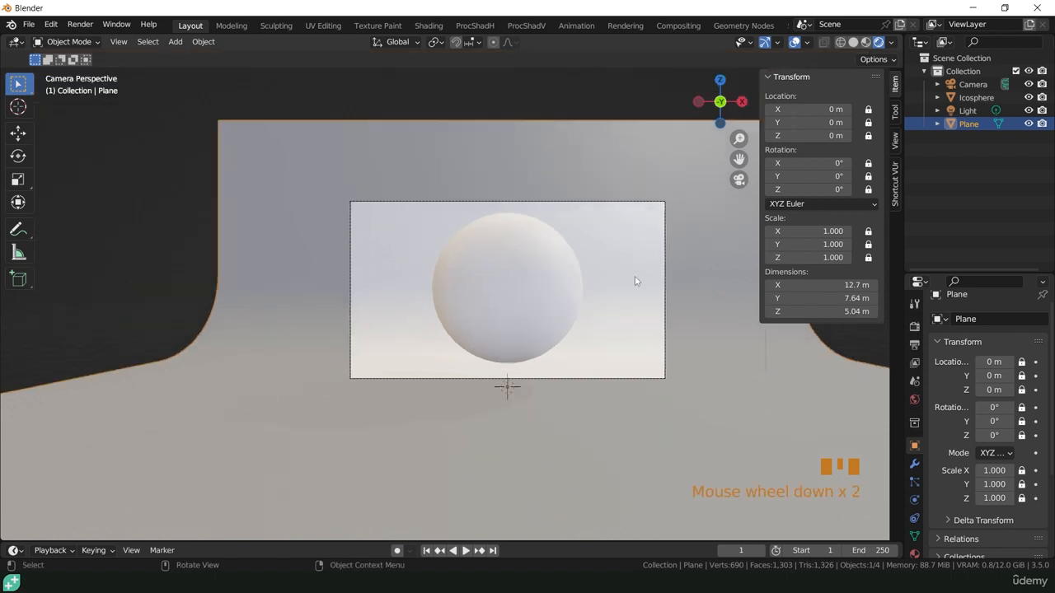
middle_drag(692, 268, 491, 268)
scroll(680, 293, down, 5)
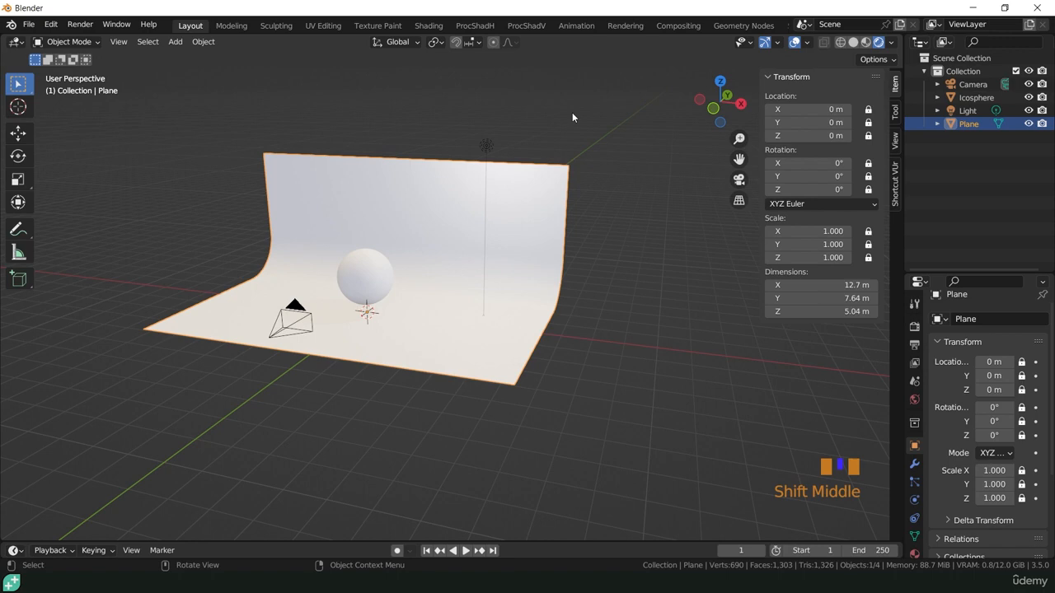
drag(901, 32, 495, 41)
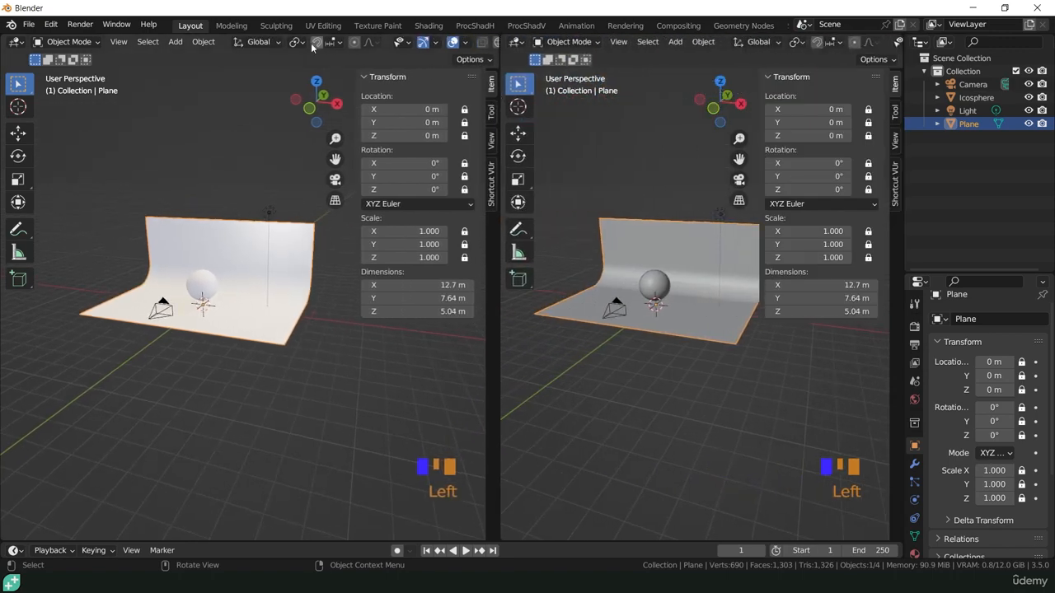
right_click(237, 44)
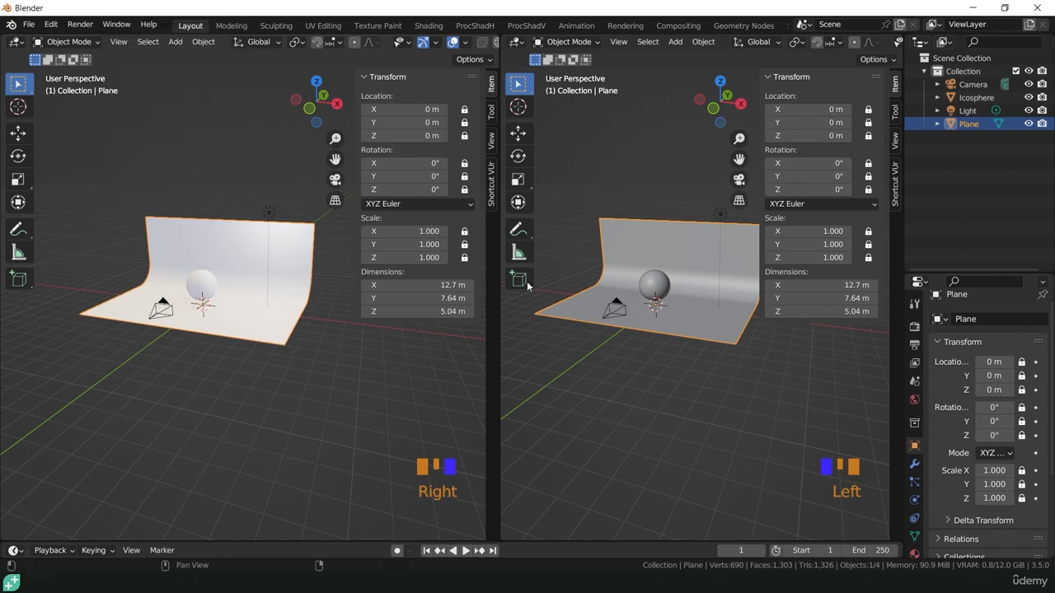
click(647, 402)
Step: Set the rendered viewport to the camera view framed on the sphere, with its sidebar and toolbar hidden
middle_click(356, 373)
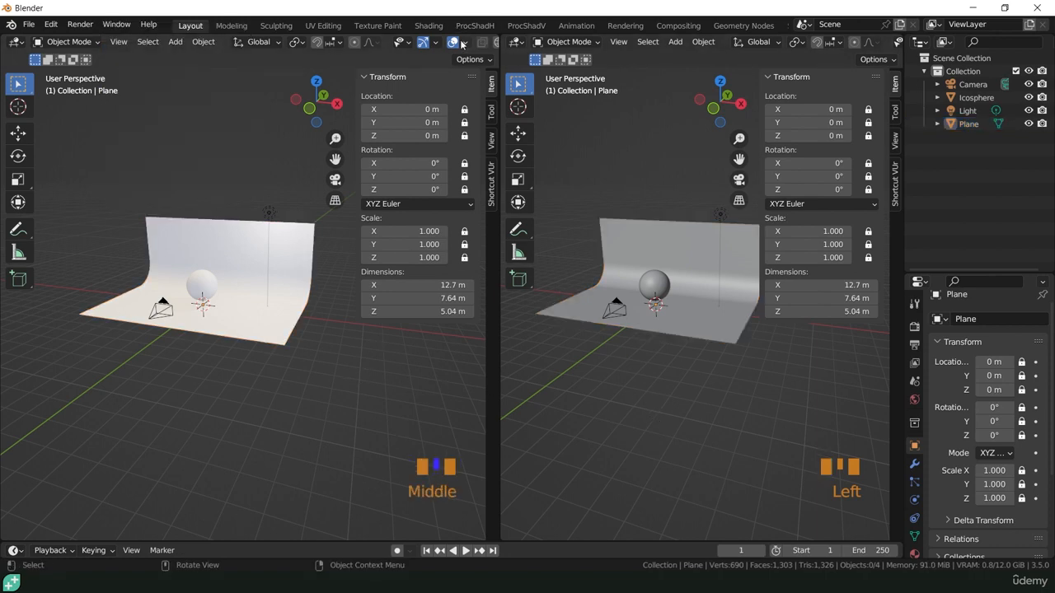
middle_drag(461, 43, 378, 58)
click(318, 521)
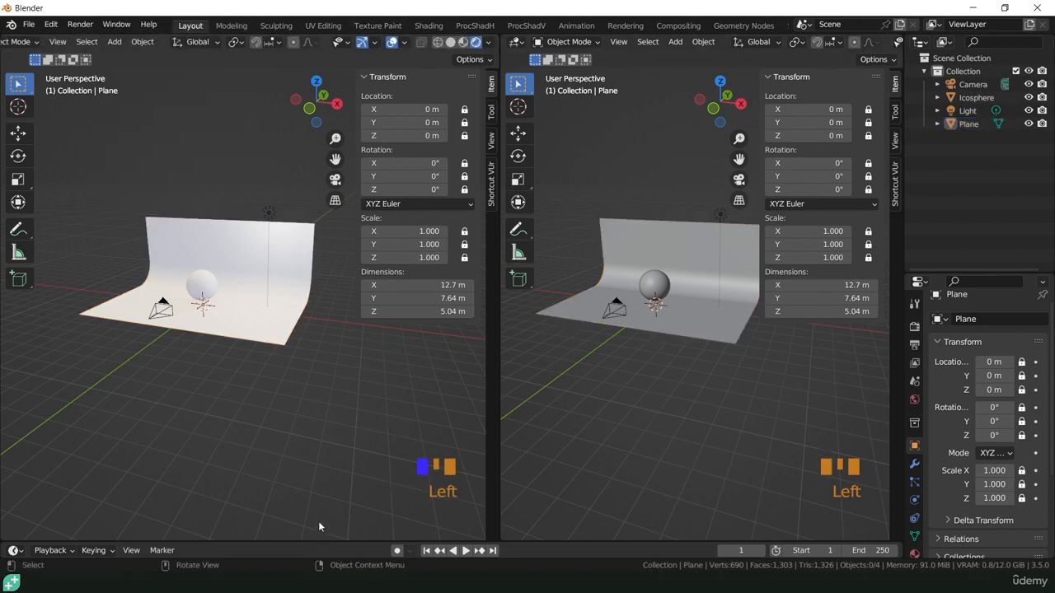
key(KP_0)
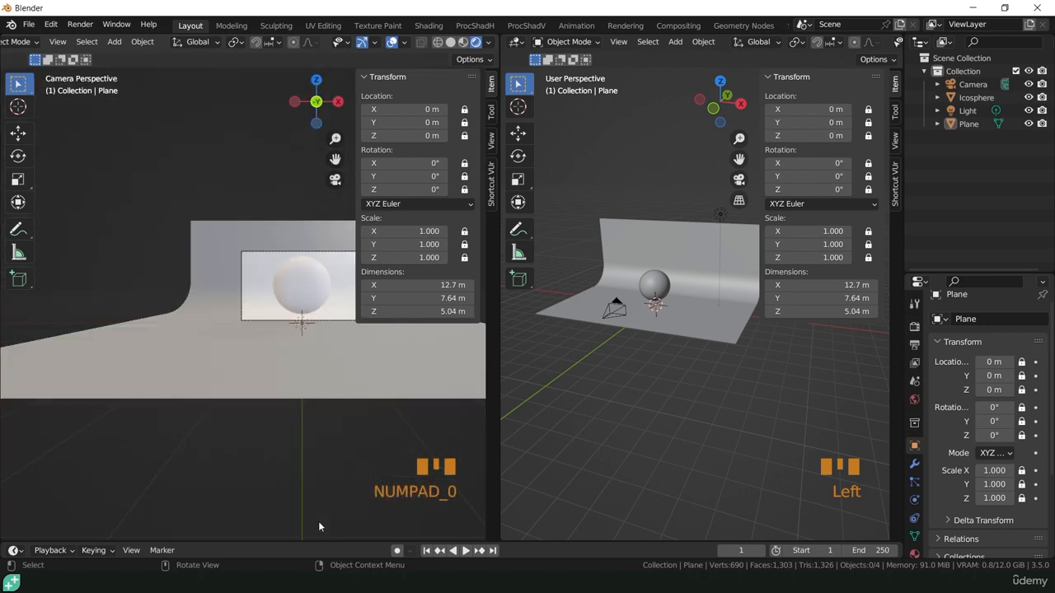
scroll(320, 255, up, 8)
shift+middle_drag(320, 255, 292, 169)
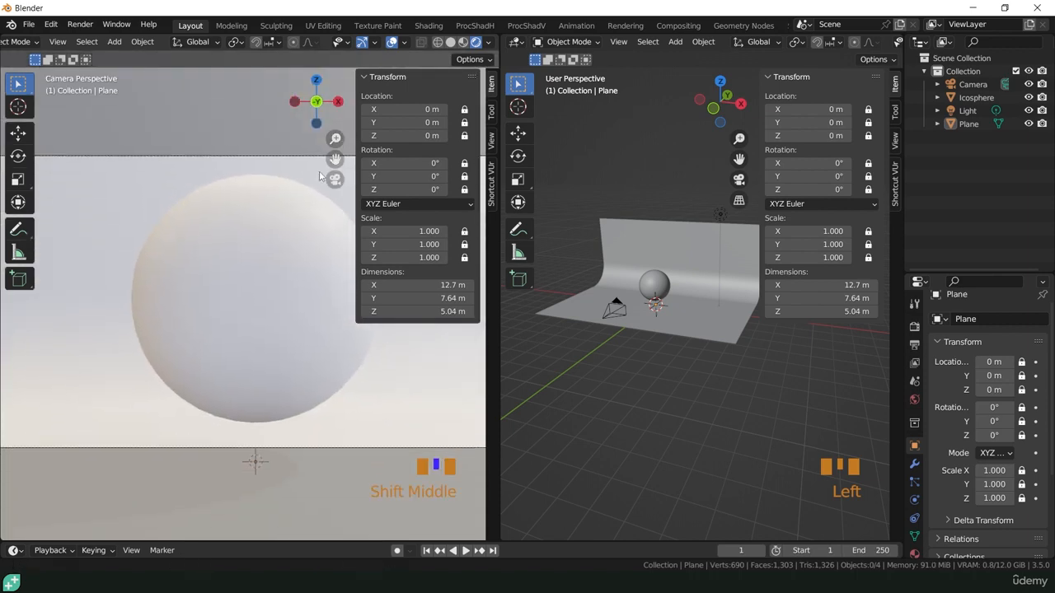
key(n)
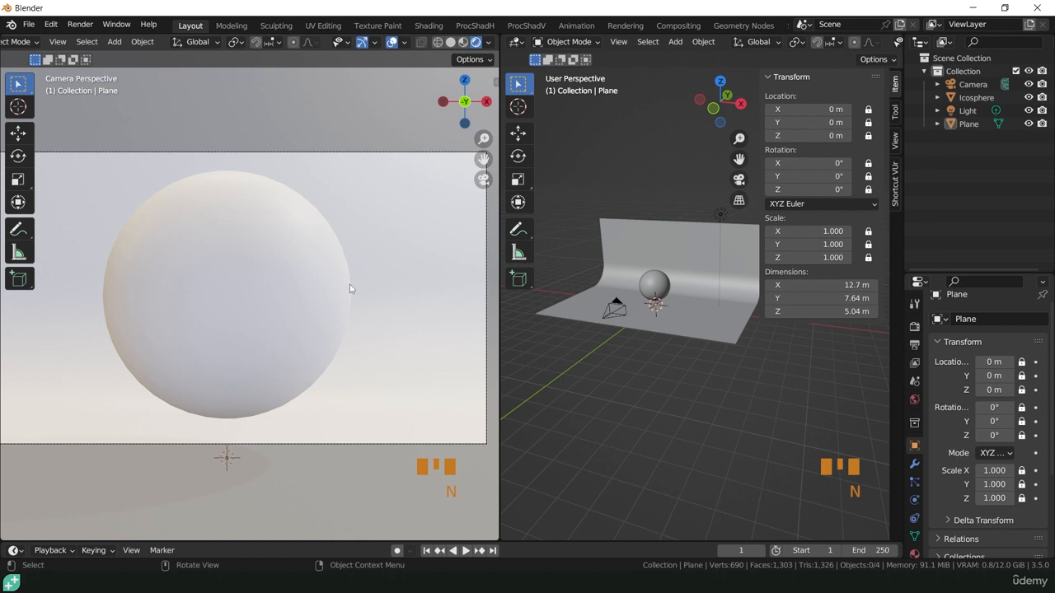
key(t)
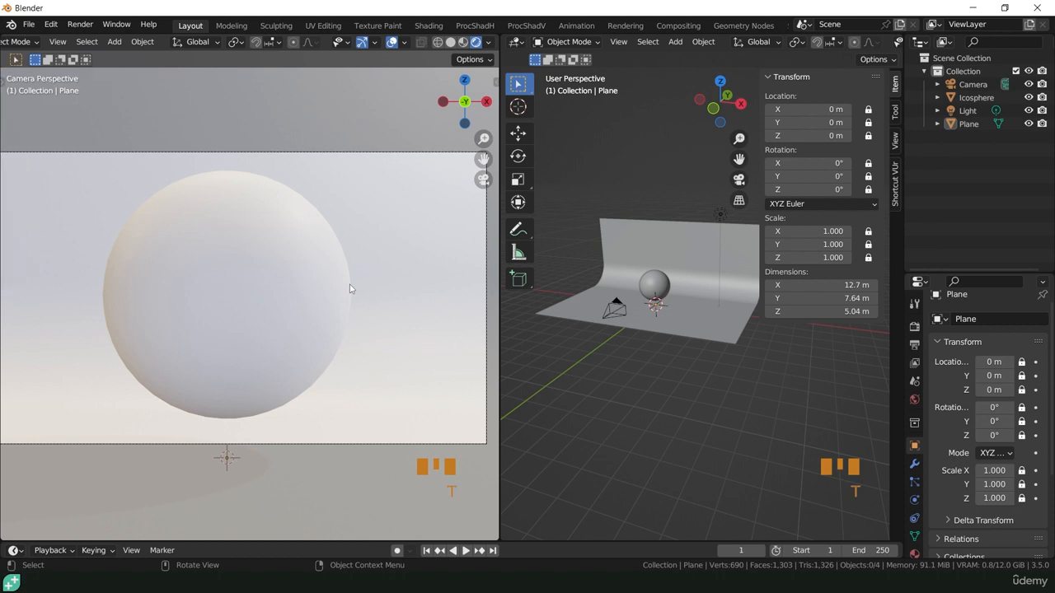
shift+middle_drag(349, 289, 371, 299)
Step: Set the solid-shaded viewport to a front perspective view, hide its sidebar and widen it against the neighbouring areas
middle_drag(693, 373, 713, 337)
key(KP_1)
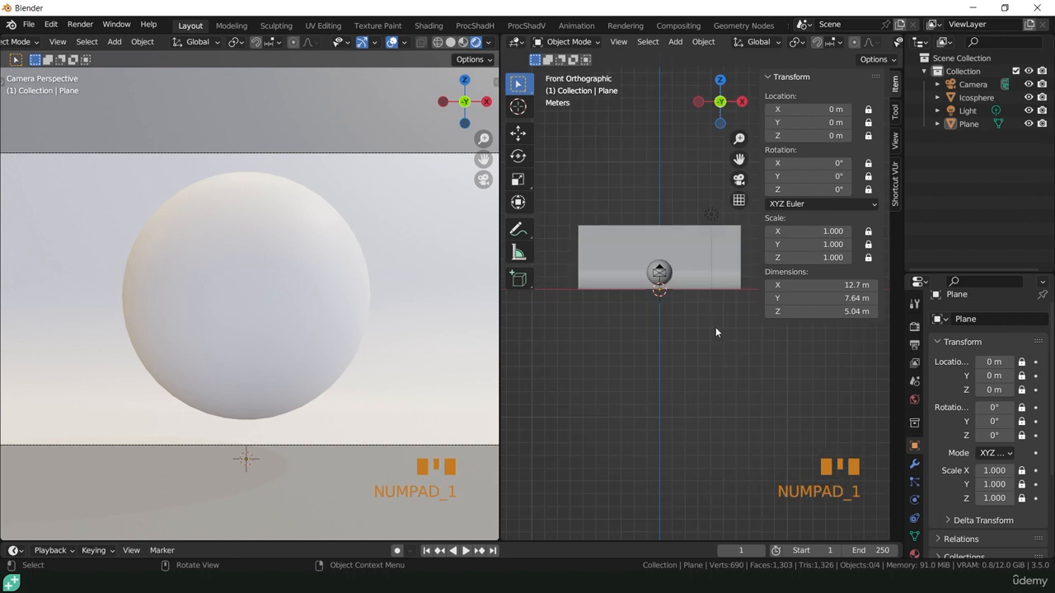
scroll(716, 327, up, 5)
shift+middle_drag(702, 229, 814, 408)
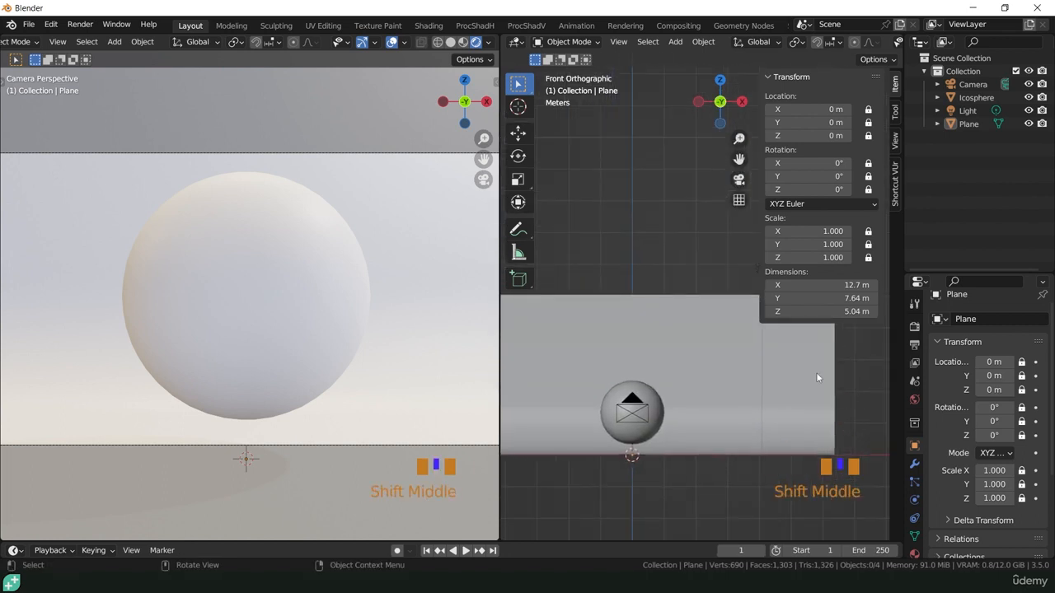
key(KP_5)
key(n)
drag(903, 232, 950, 234)
drag(500, 276, 352, 263)
shift+middle_drag(549, 367, 652, 267)
scroll(641, 240, down, 1)
Step: Move the light about -1.64 m on X and -2.74 m on Z, and view the scene from the top
click(811, 118)
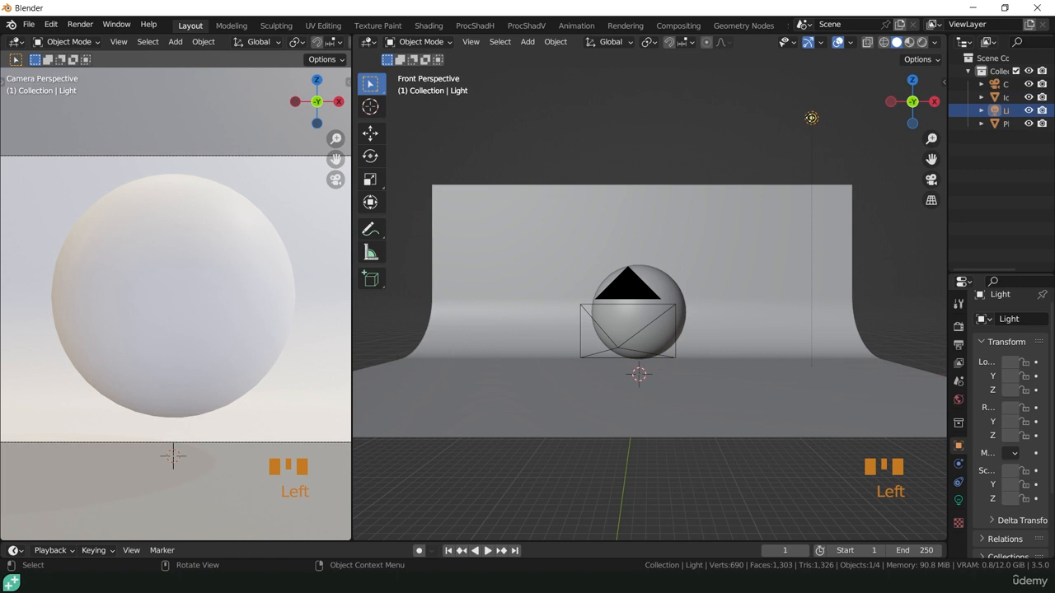
key(g)
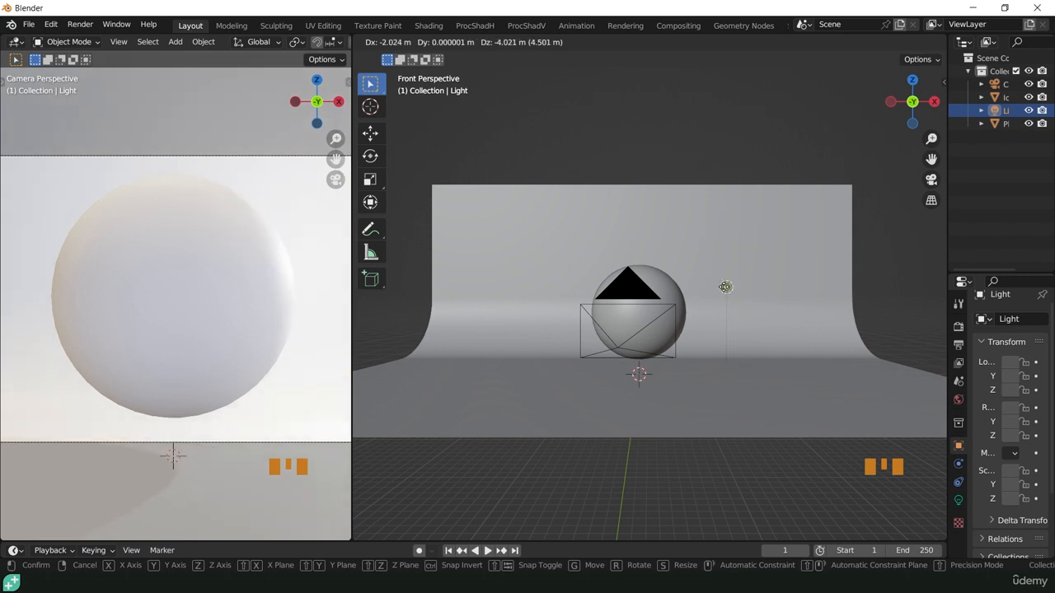
click(741, 234)
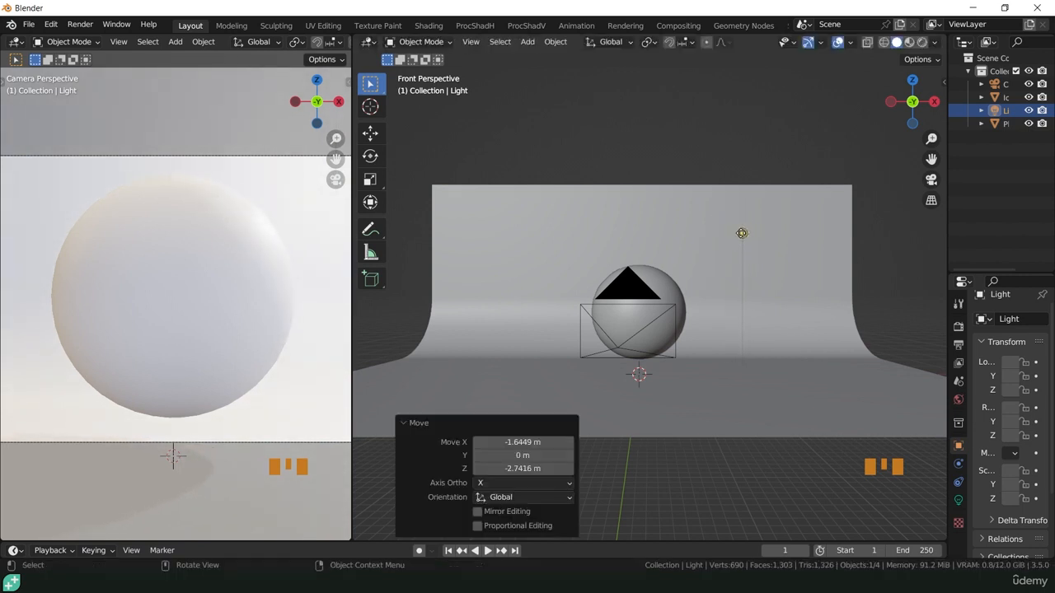
key(KP_7)
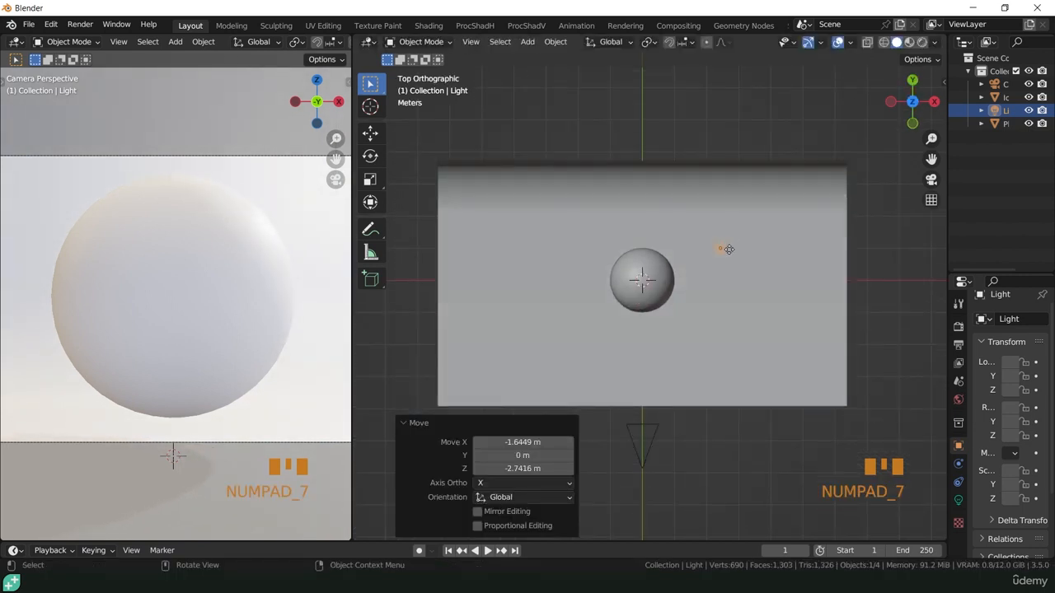
Step: Move the light about -0.26 m on X and -2.77 m on Y, then duplicate it about -5.85 m on X and 1.78 m on Y
key(g)
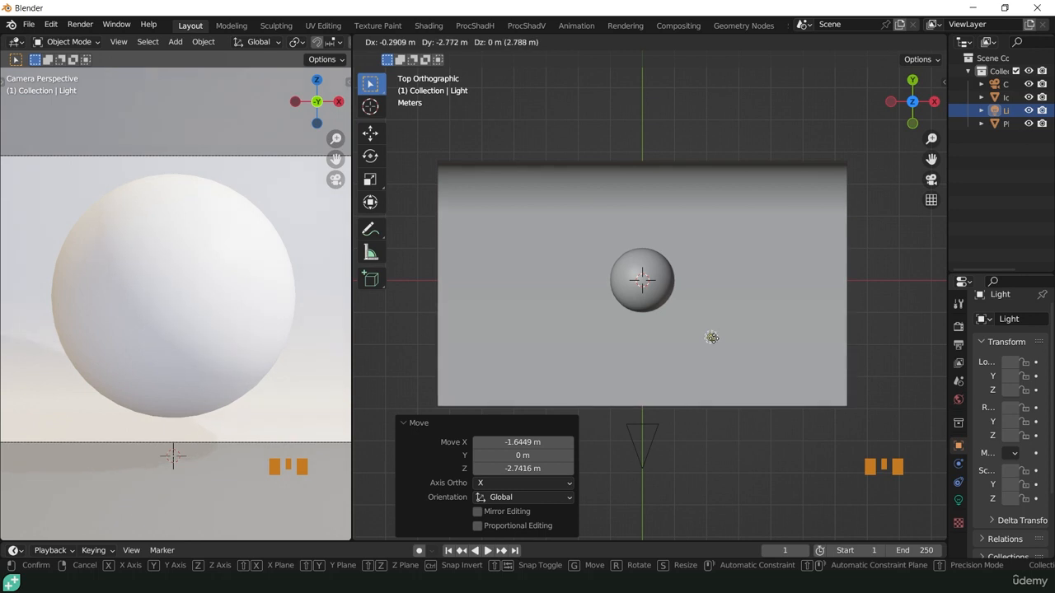
click(712, 338)
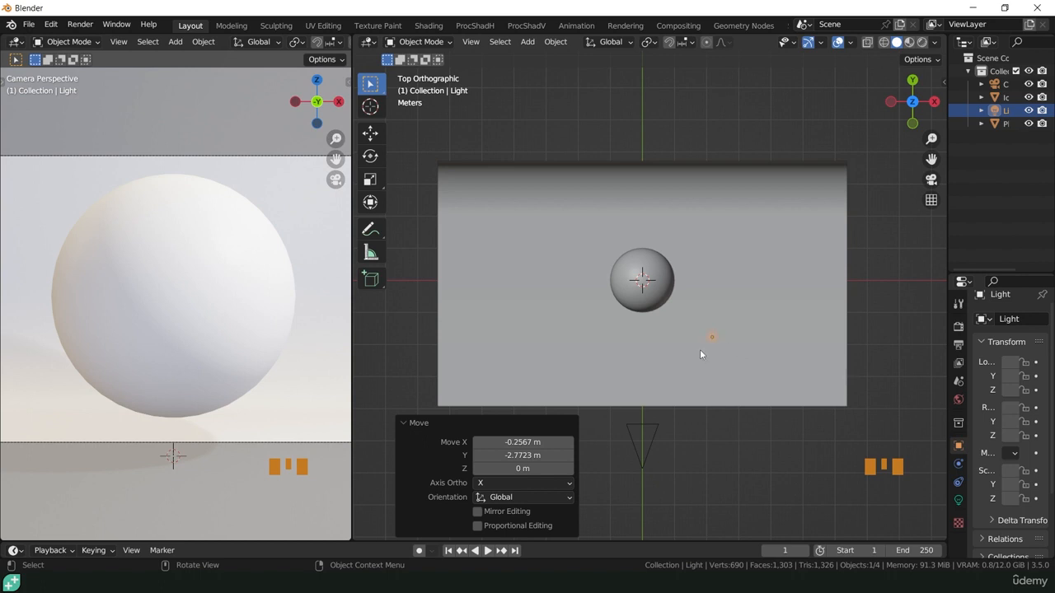
key(shift+d)
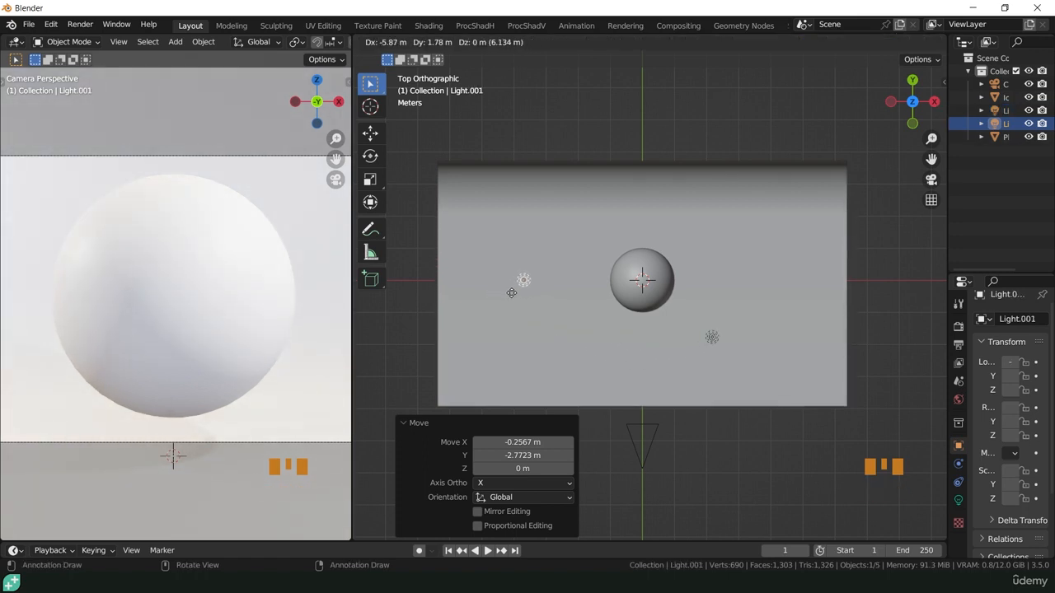
click(511, 292)
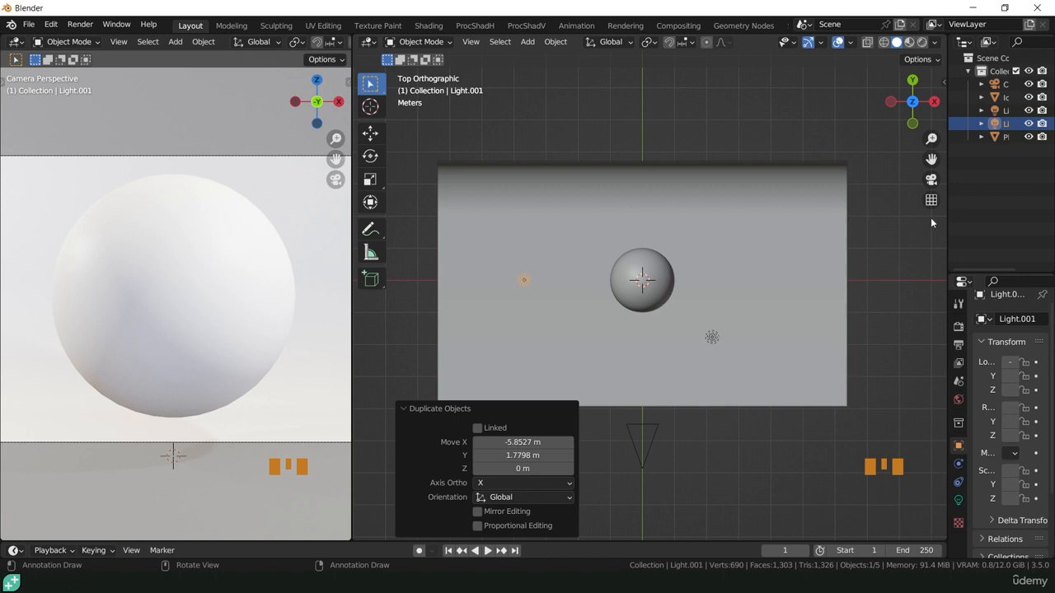
Step: Enlarge the properties area and set the duplicated light's color to a saturated pink-magenta
drag(946, 222, 801, 222)
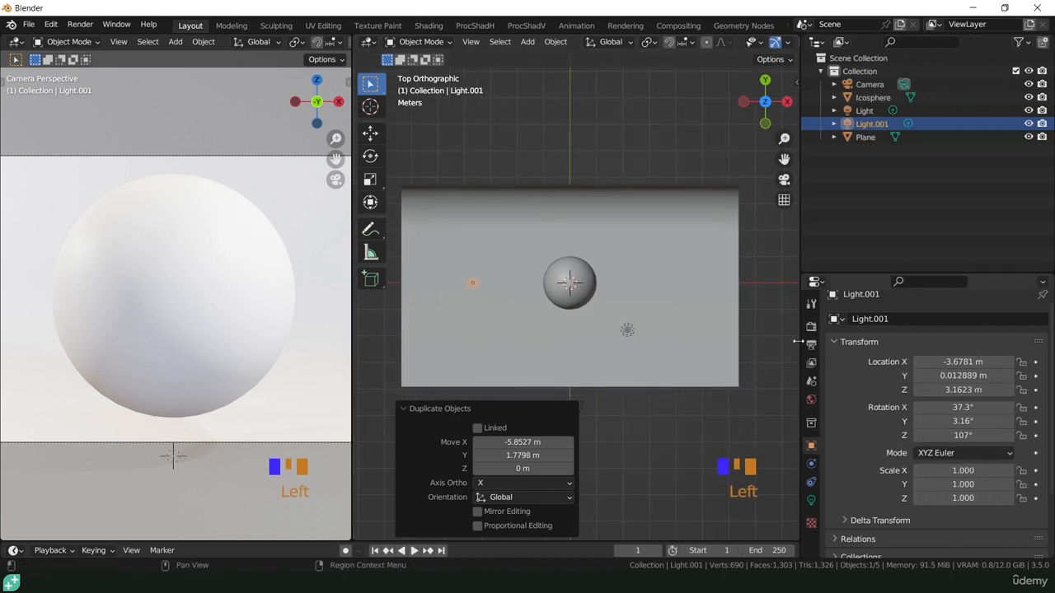
click(811, 500)
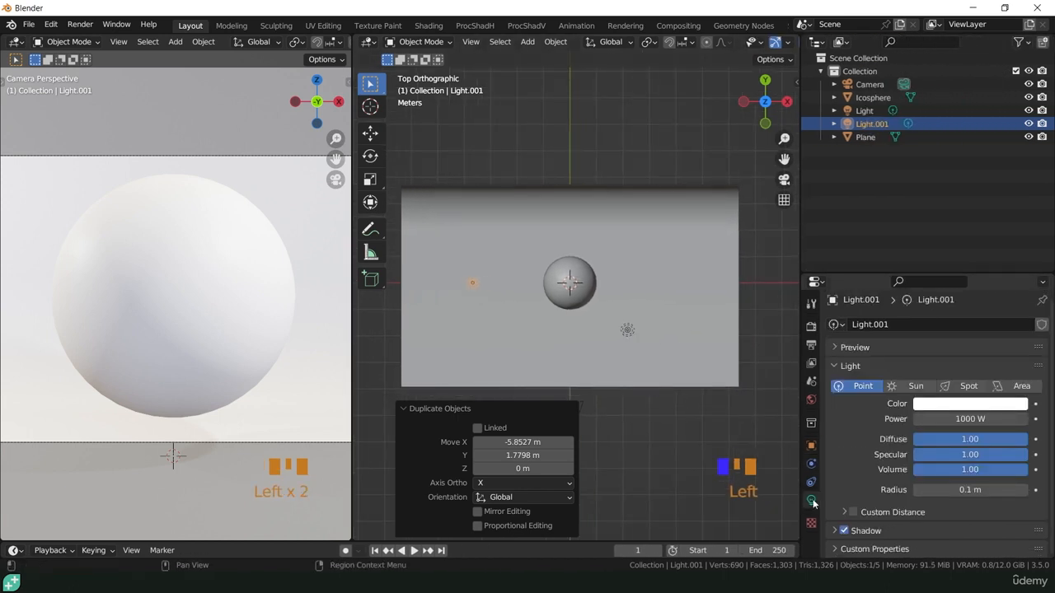
drag(879, 275, 878, 146)
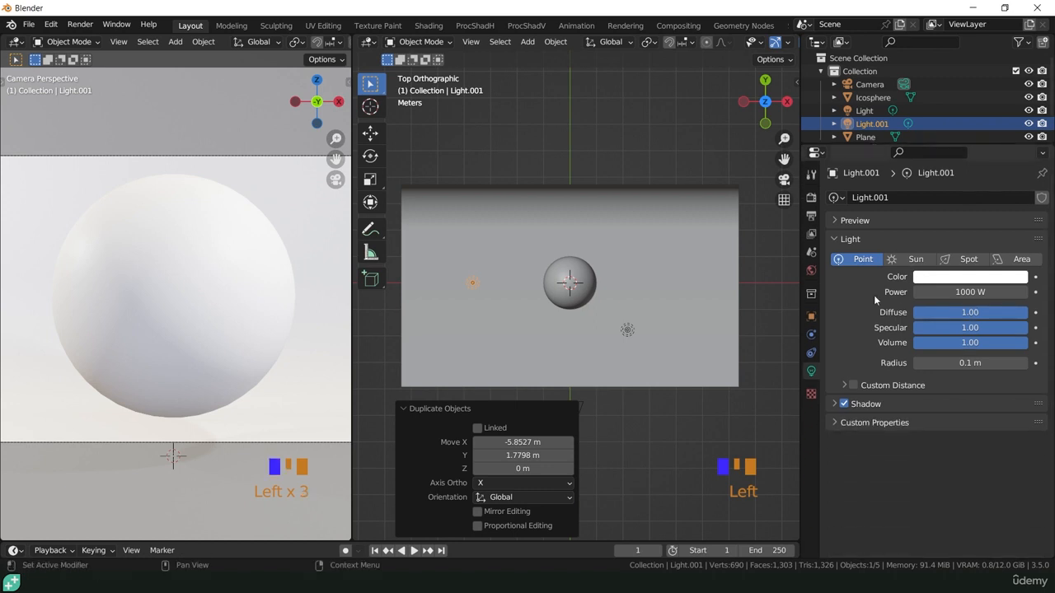
click(945, 280)
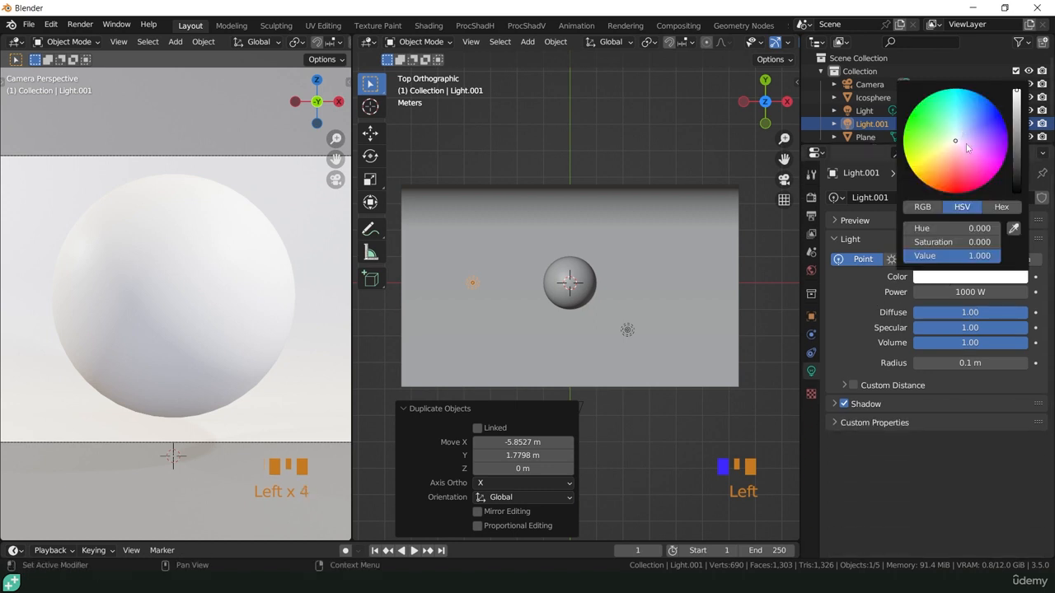
mouse_move(953, 144)
mouse_down()
mouse_move(983, 143)
mouse_move(980, 162)
mouse_move(986, 152)
mouse_up()
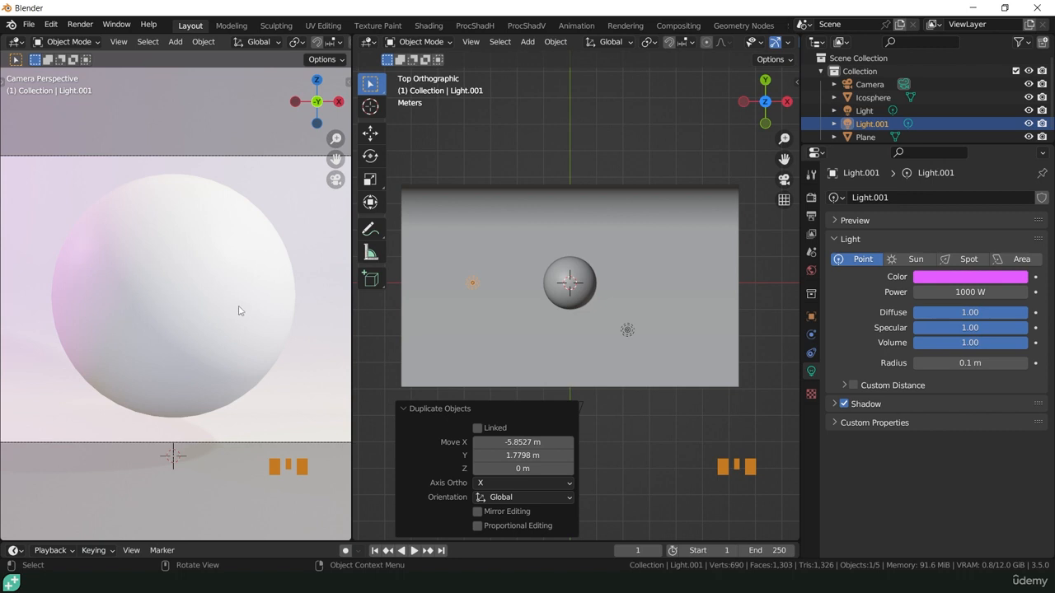
Step: Give the original light a pale warm orange color and deselect it
click(628, 330)
click(960, 277)
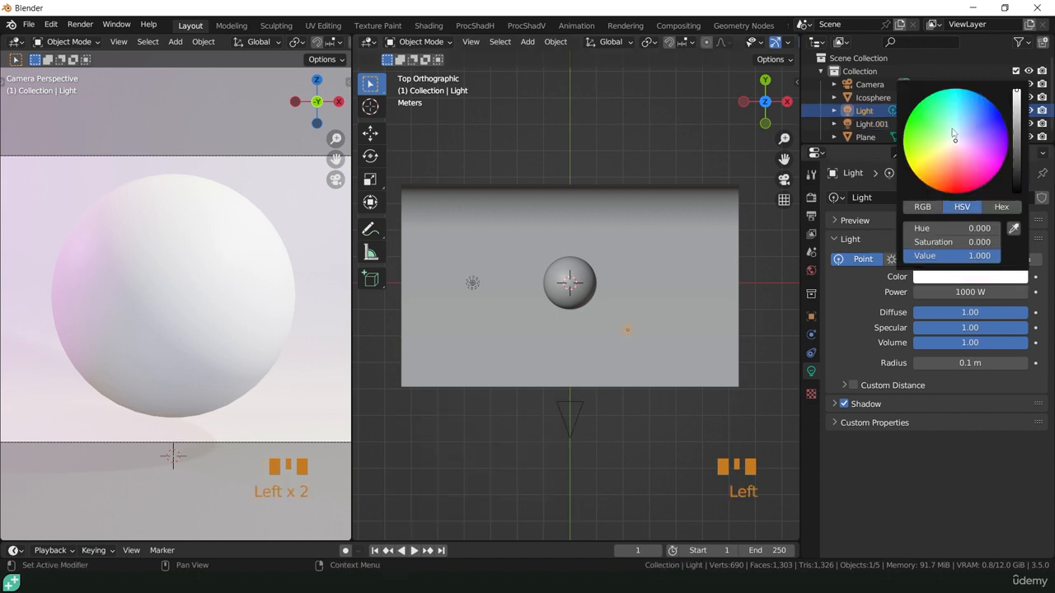
drag(954, 143, 949, 149)
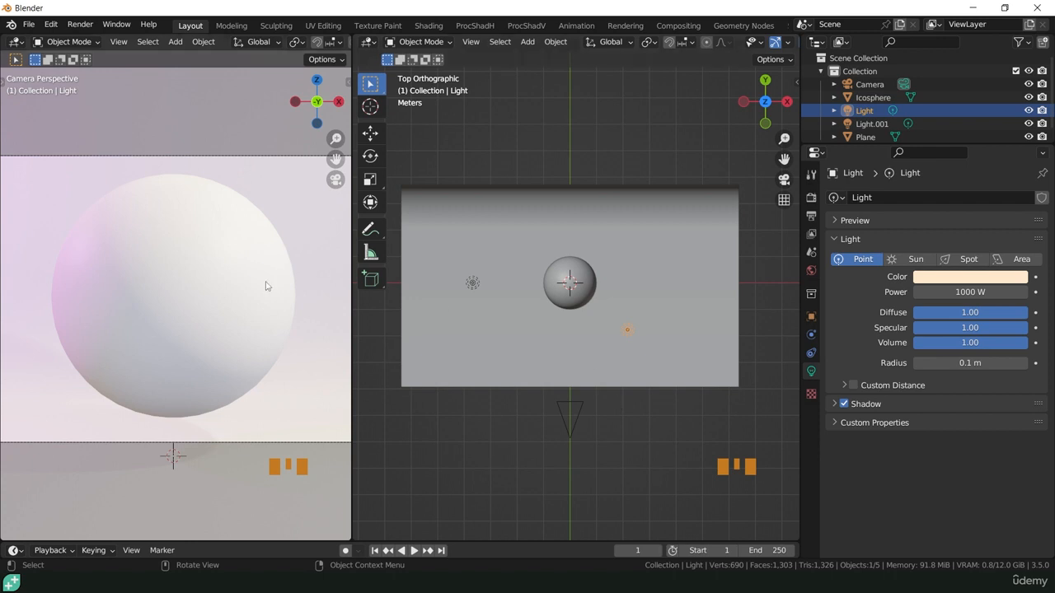
click(453, 99)
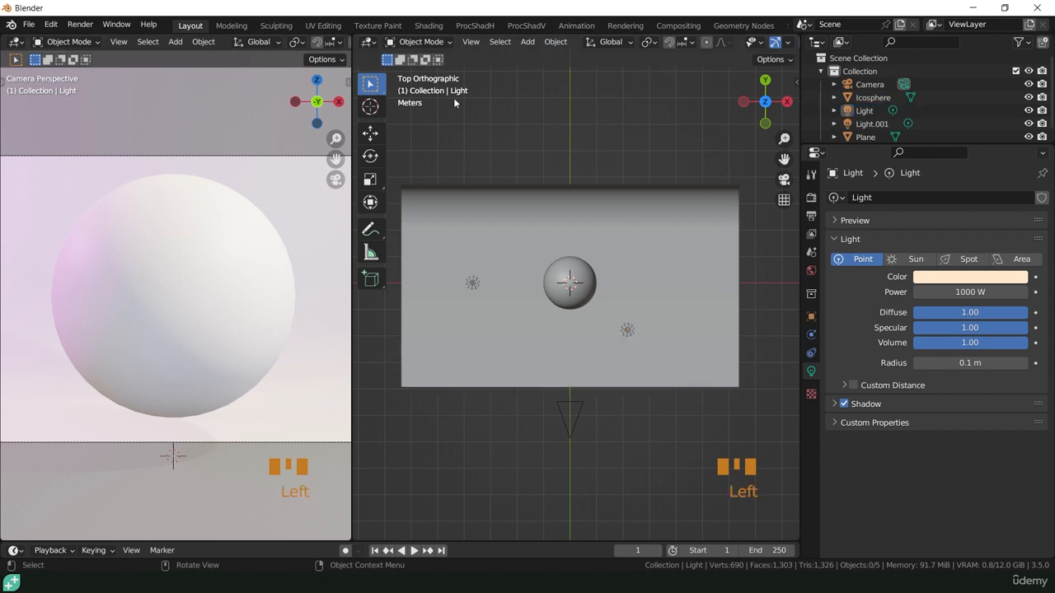
Step: Close the rendered camera viewport, leaving the solid-shaded 3D view as the only viewport
right_click(221, 44)
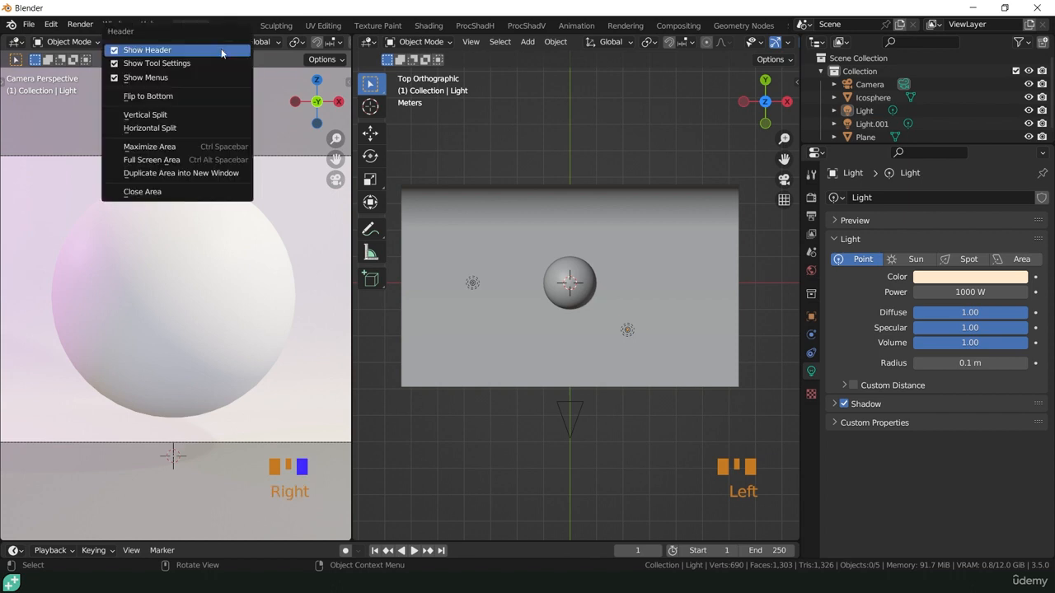
click(138, 192)
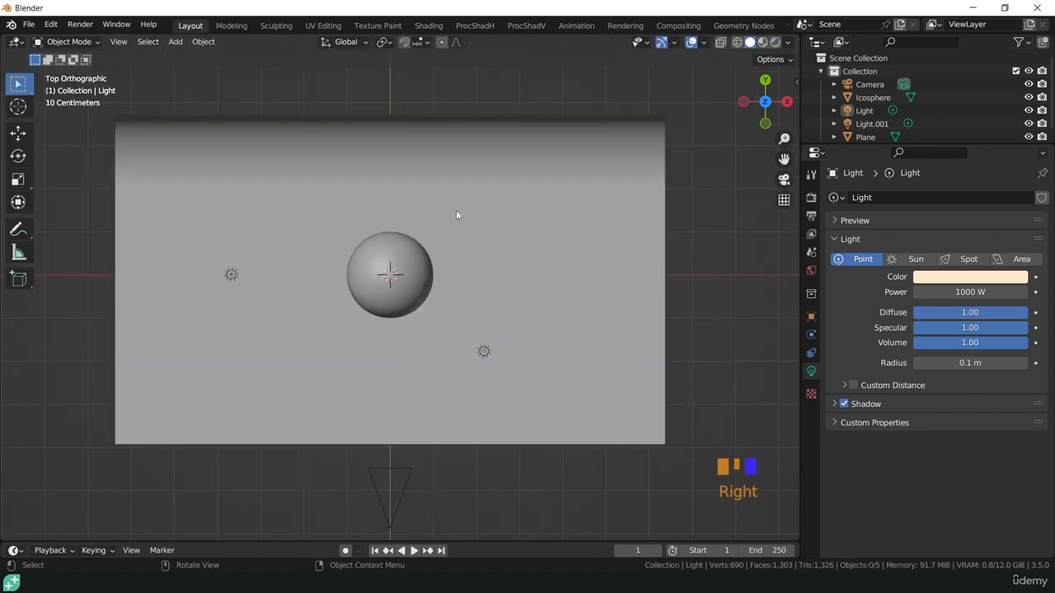
middle_drag(501, 277, 470, 155)
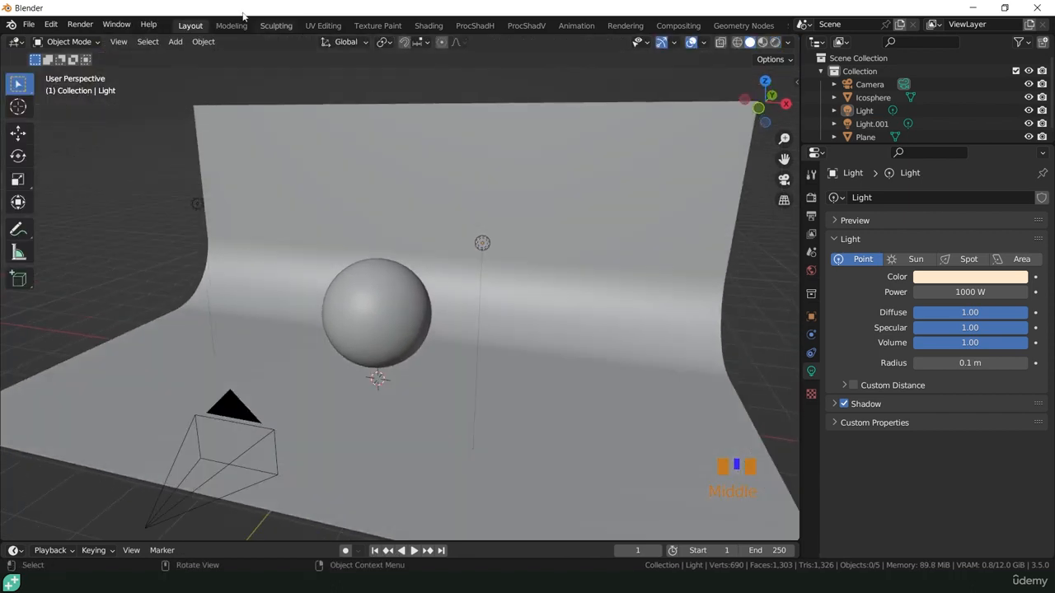
Step: Switch to the ProcShadV workspace, widen its 3D viewport, and show the rendered camera view framed on the sphere
click(525, 26)
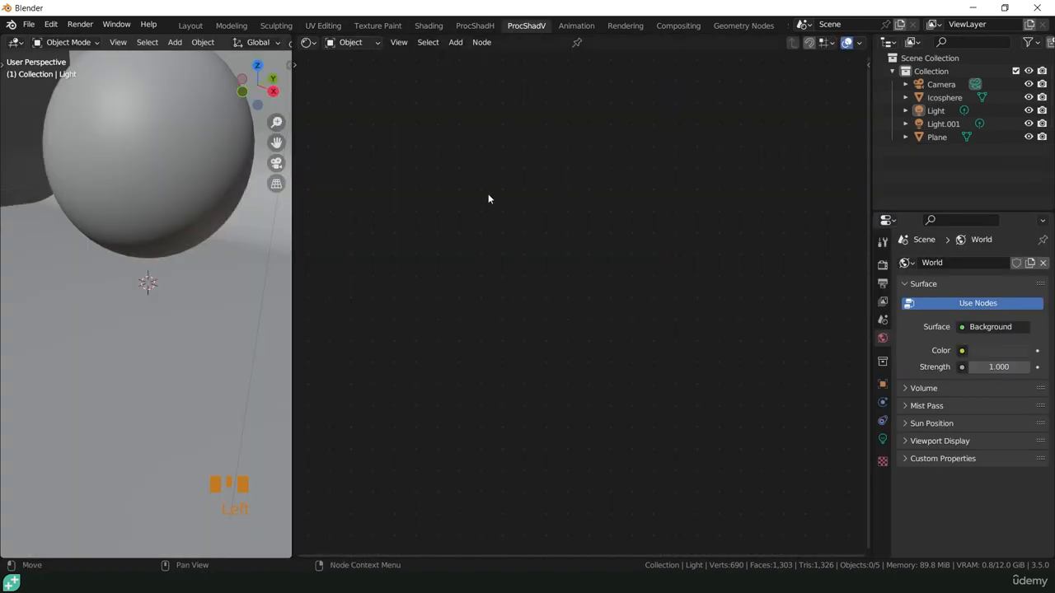
scroll(234, 68, down, 2)
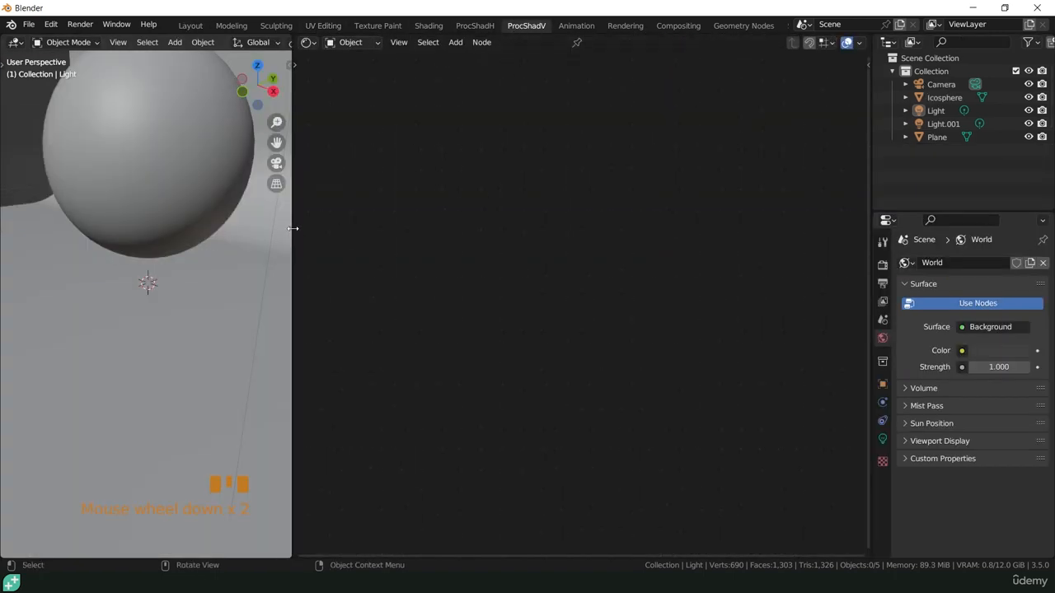
drag(293, 228, 453, 228)
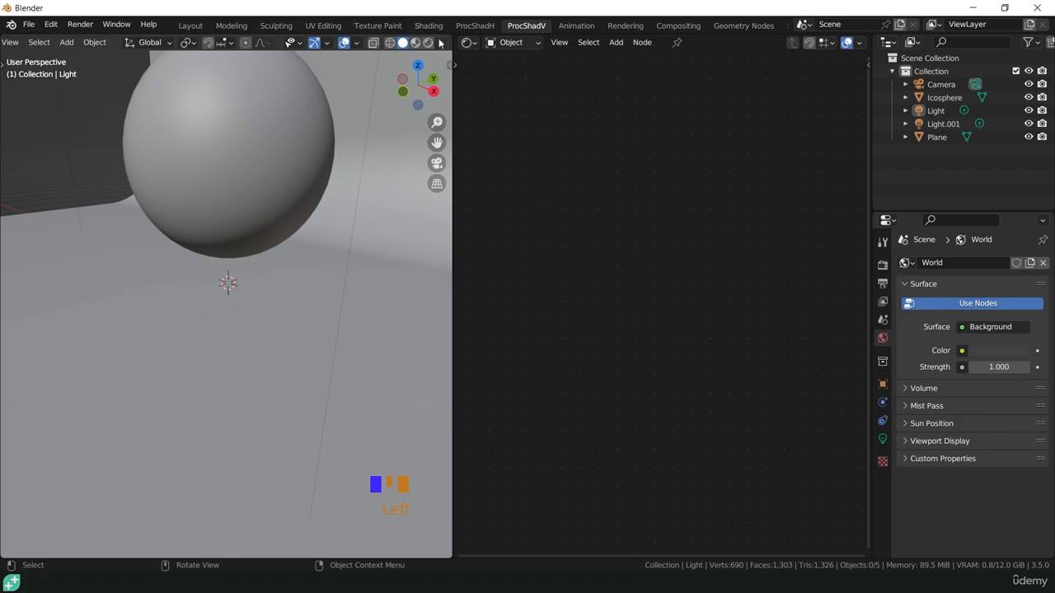
click(429, 43)
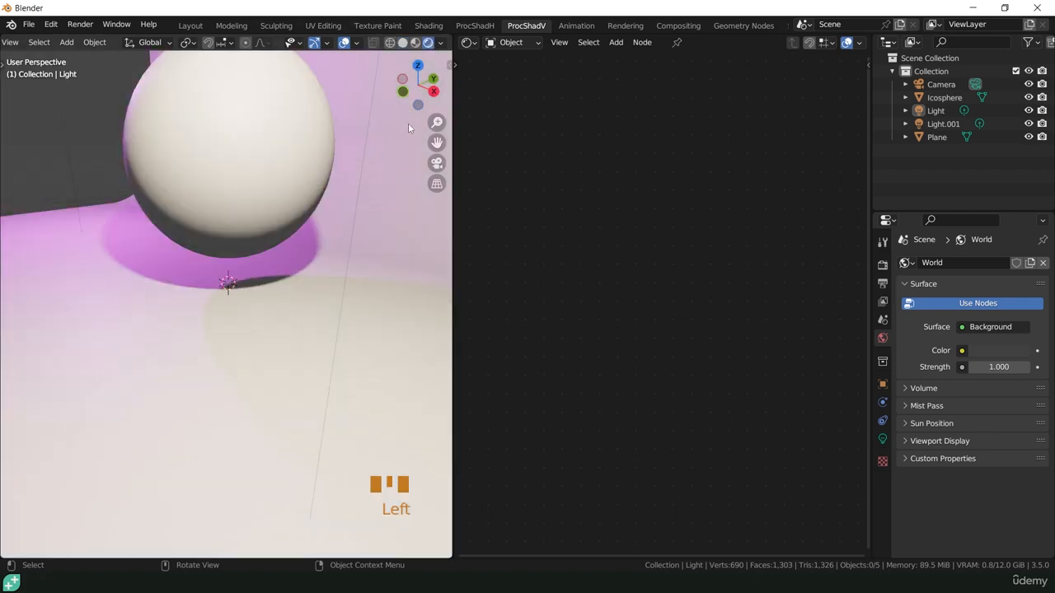
key(KP_0)
scroll(256, 319, up, 5)
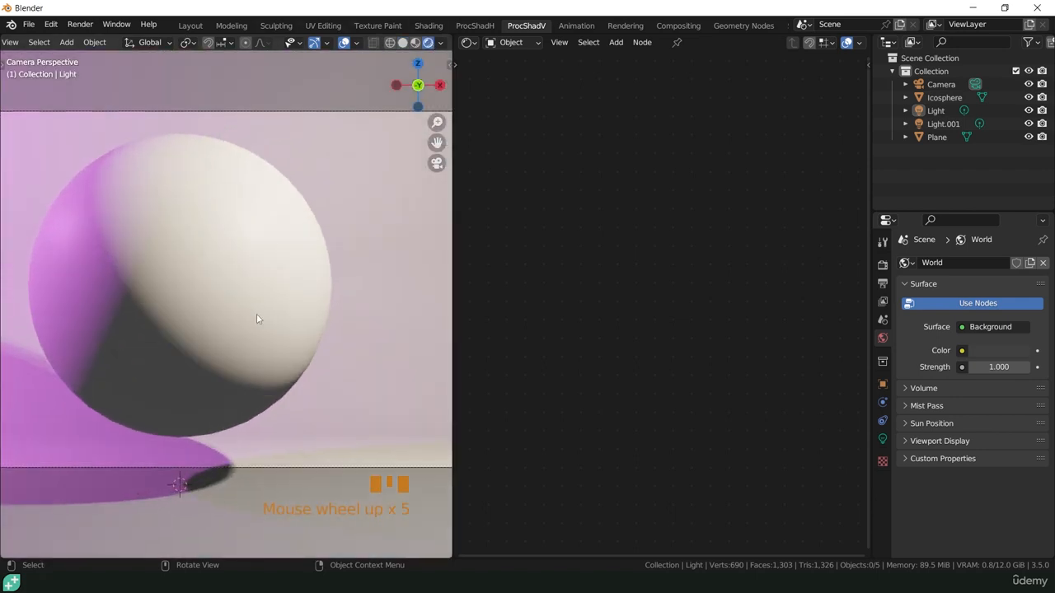
scroll(256, 318, down, 2)
shift+middle_drag(271, 316, 287, 322)
Step: Disable Scene World in the viewport shading so the rendered view is lit by the HDRI and scene lights
click(439, 43)
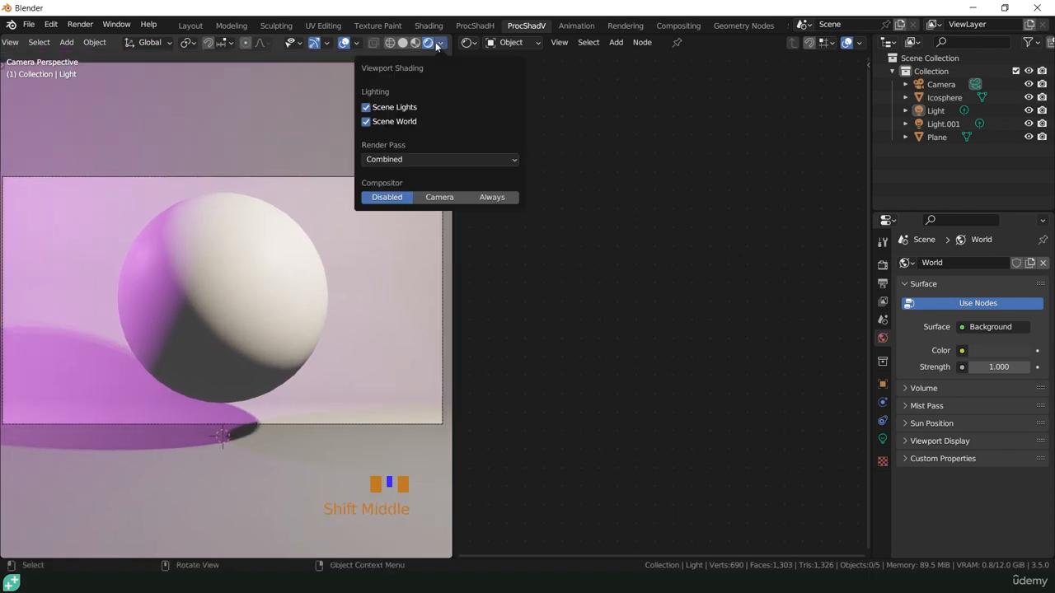
click(399, 122)
click(398, 123)
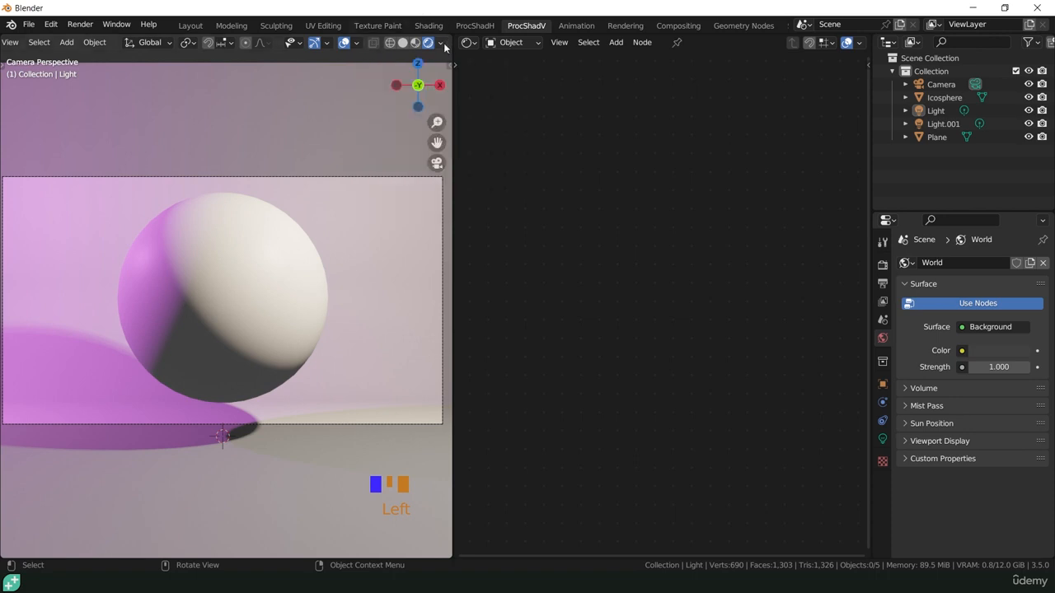
click(441, 43)
click(384, 124)
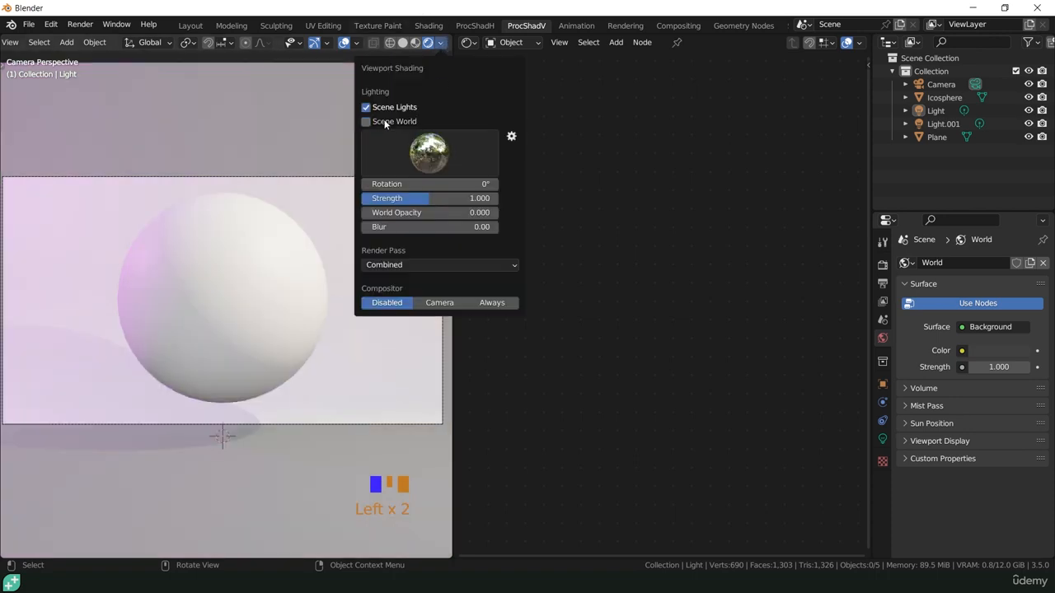
Step: Set the render engine to Cycles with GPU Compute as the device, and enable viewport denoising
click(881, 266)
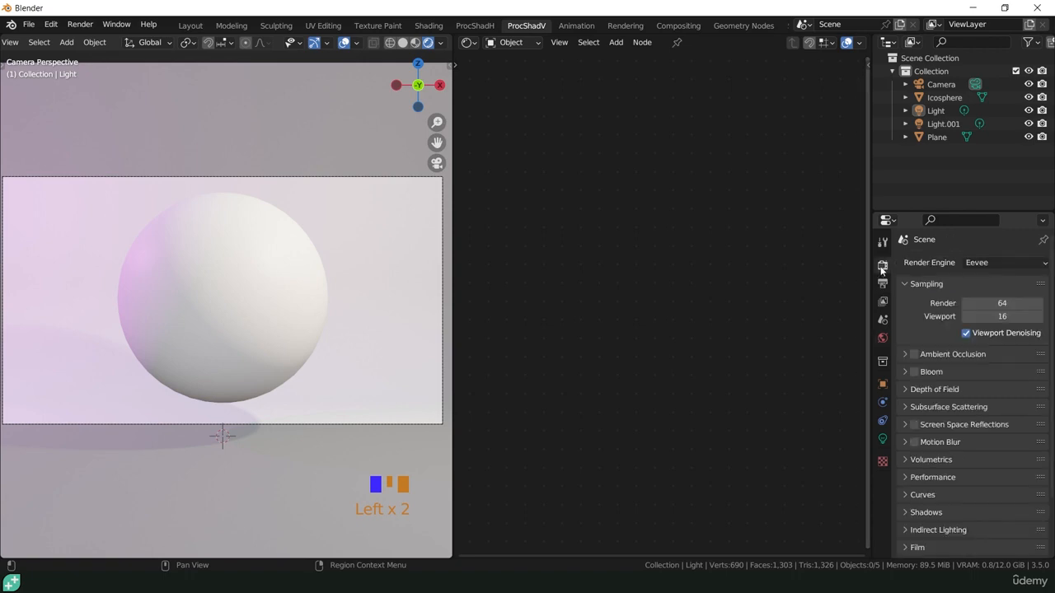
click(981, 262)
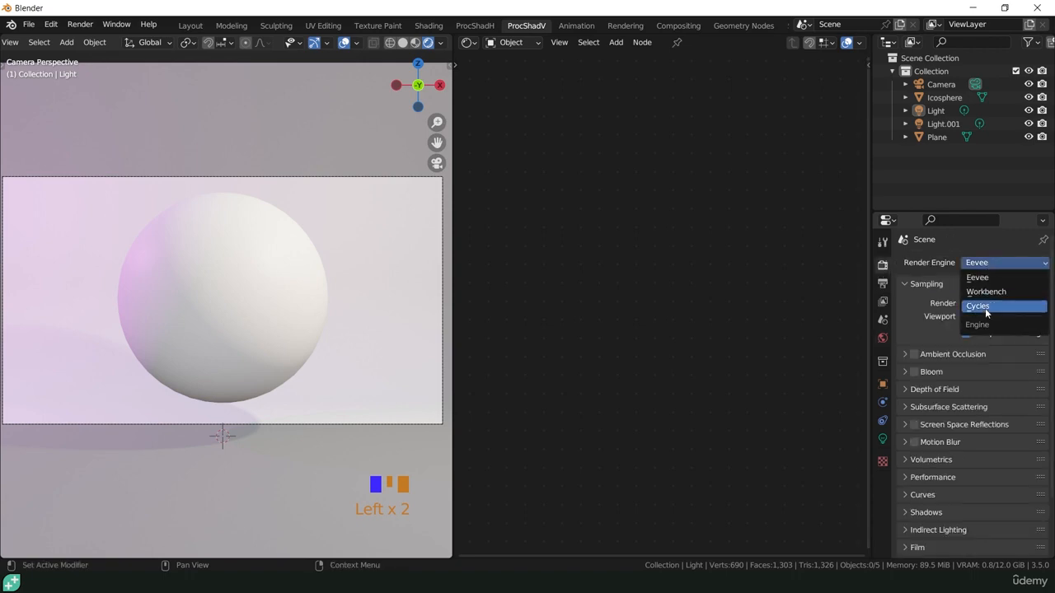
click(987, 305)
click(989, 296)
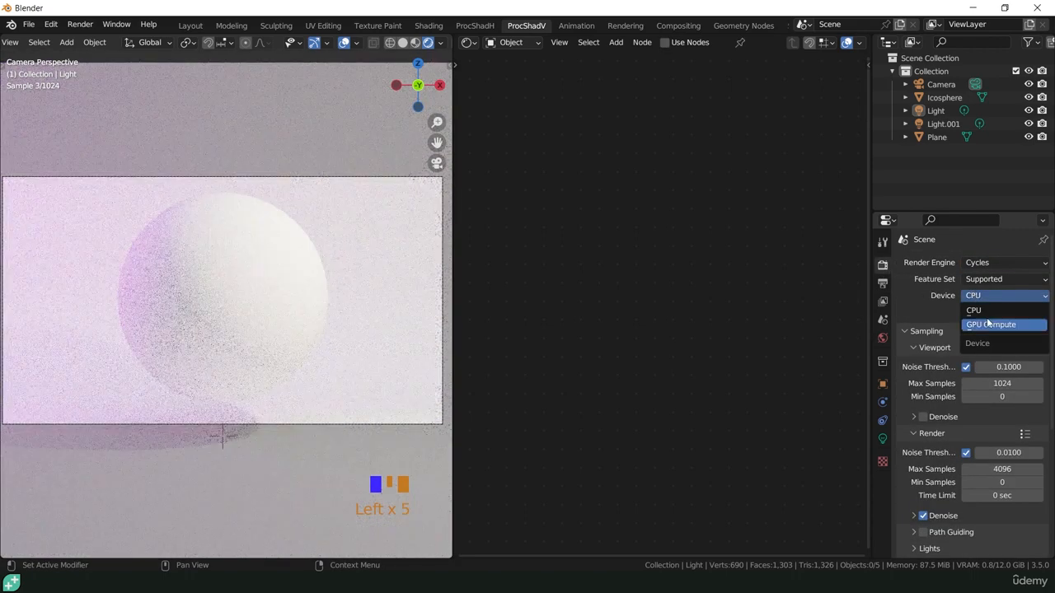
click(988, 325)
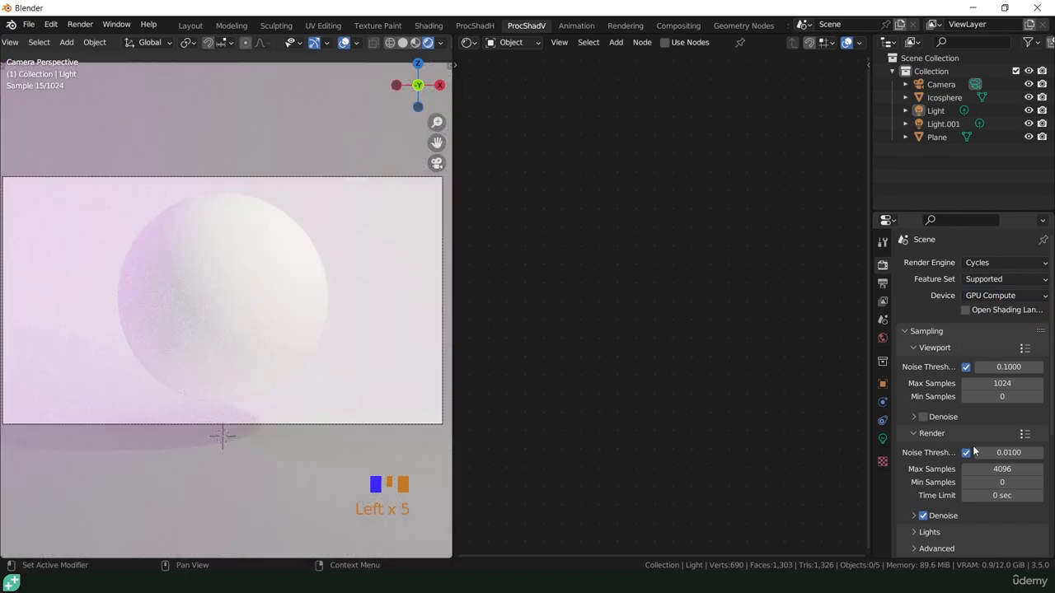
click(923, 417)
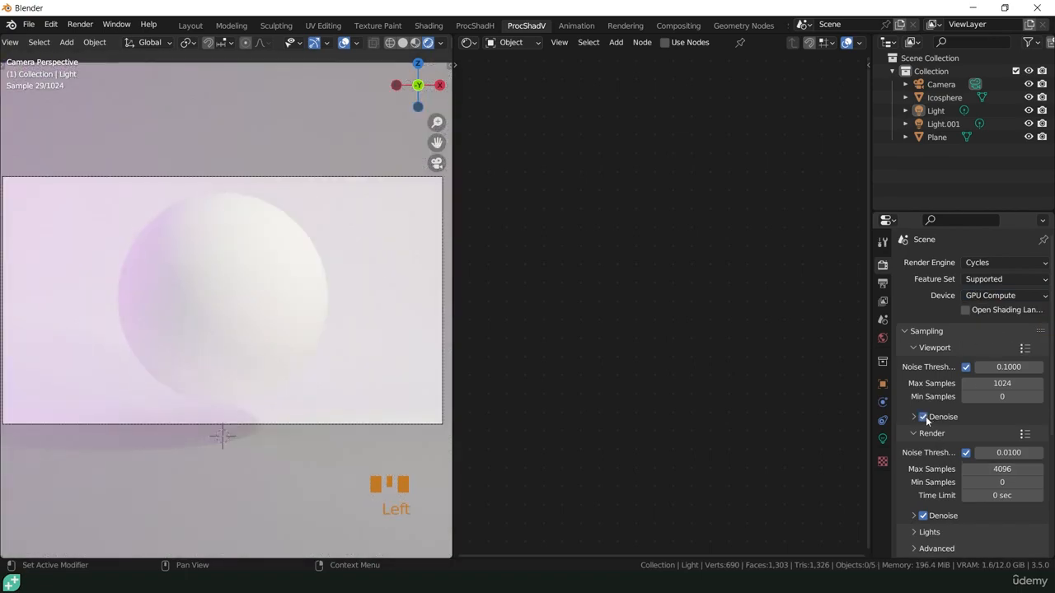
Step: Create a new material for the backdrop plane and darken its base color to a dark grey
click(348, 203)
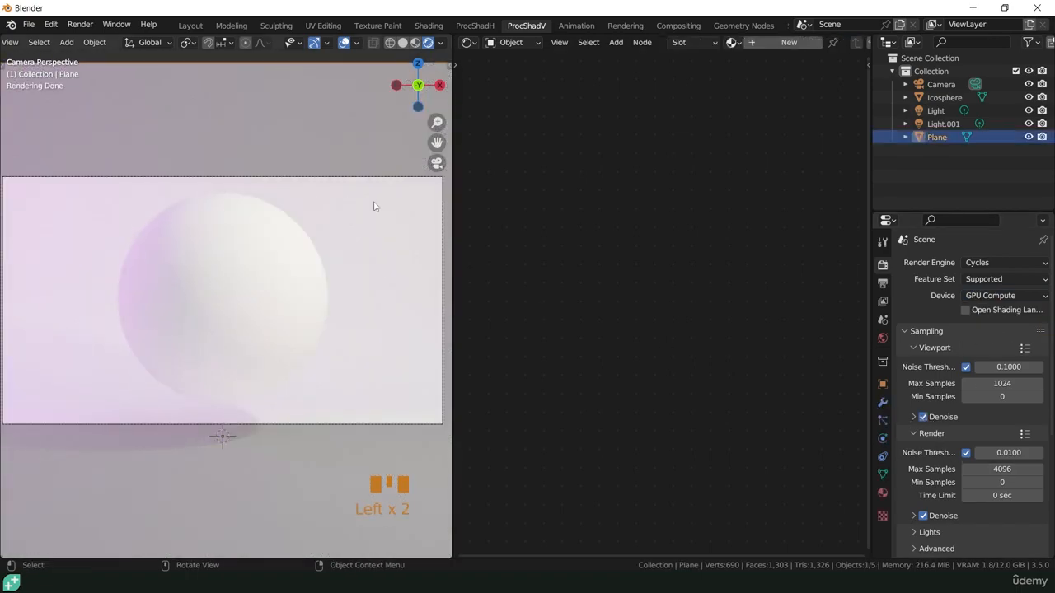
double_click(379, 249)
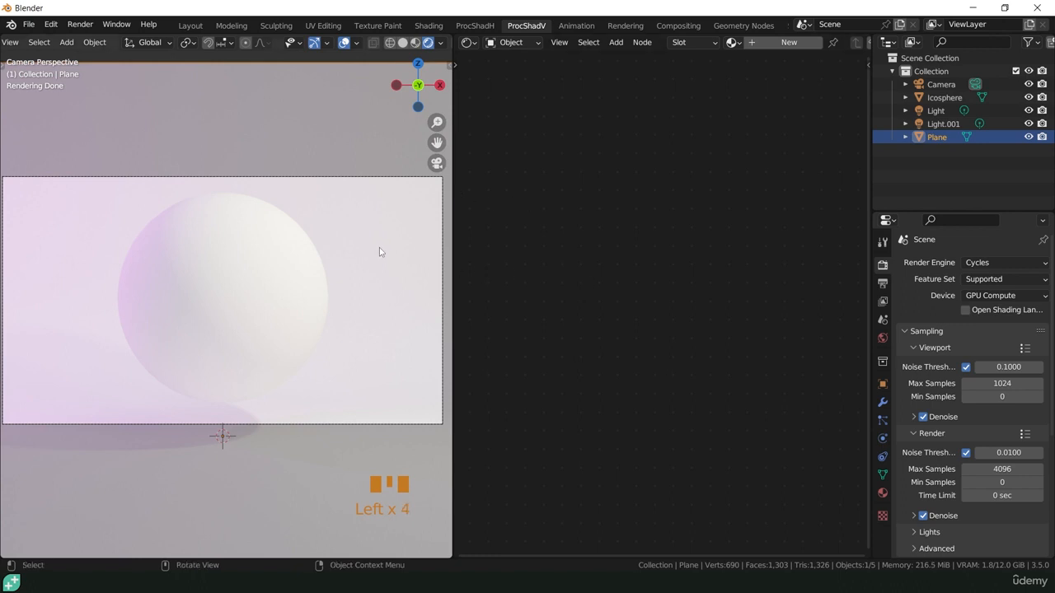
click(790, 42)
scroll(741, 172, up, 11)
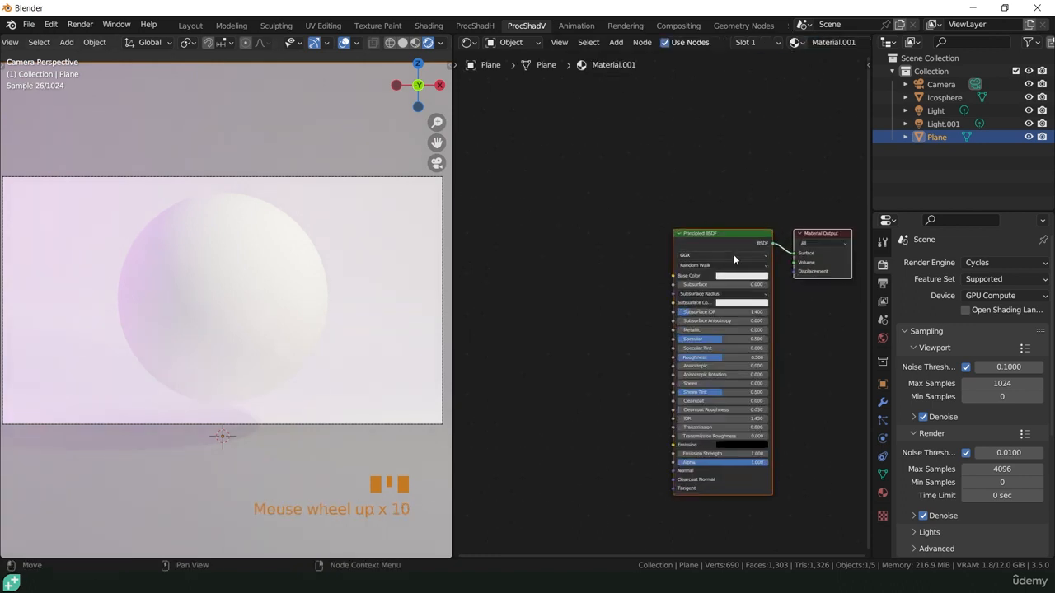
drag(733, 255, 684, 211)
click(700, 247)
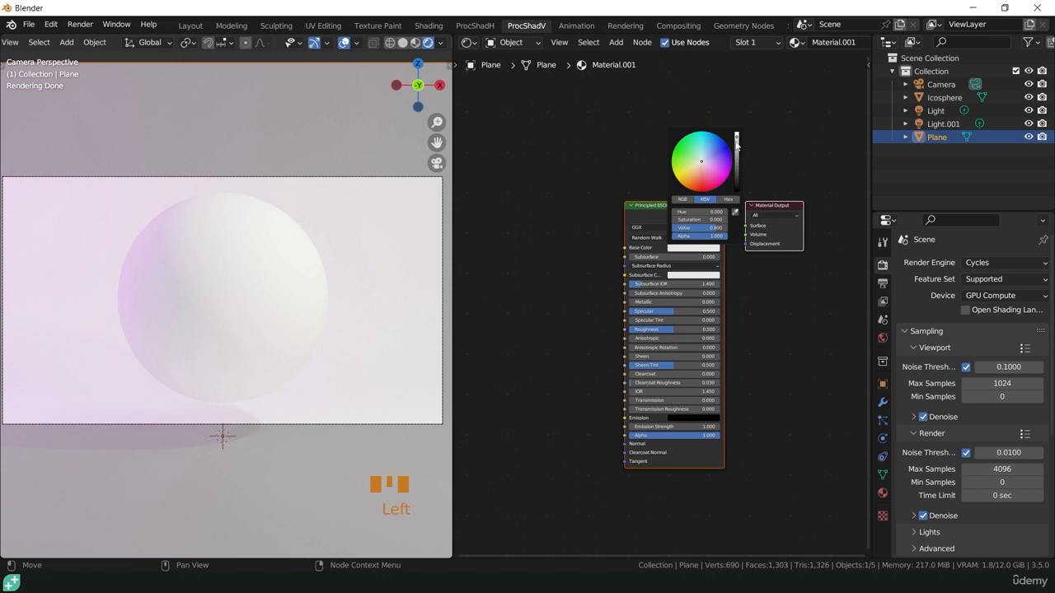
drag(737, 146, 736, 185)
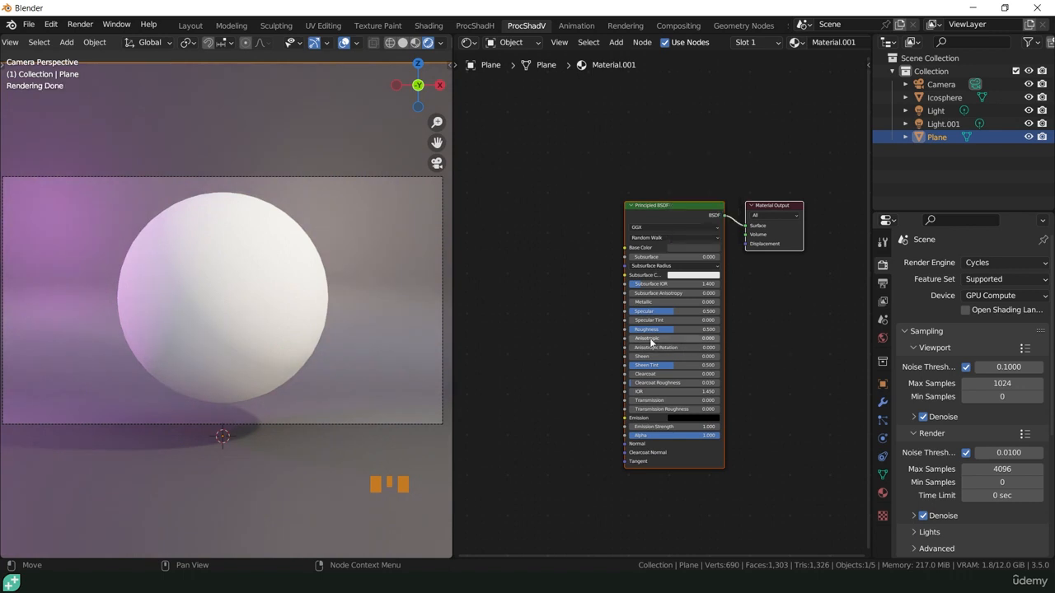
Step: Set the backdrop material's roughness to 1.000 and deselect its nodes
scroll(677, 329, up, 2)
drag(678, 328, 792, 345)
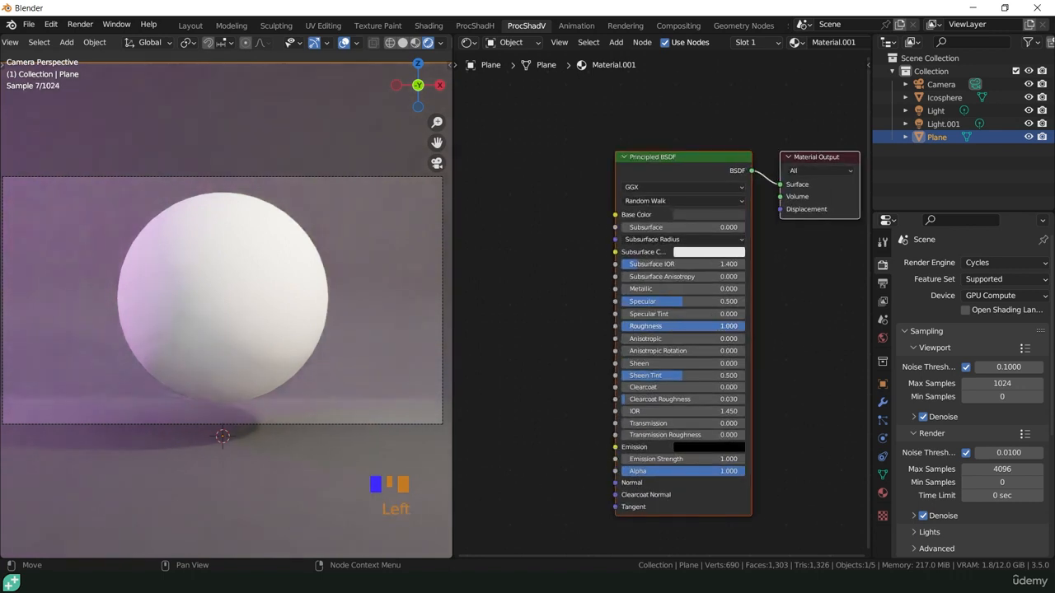
click(793, 345)
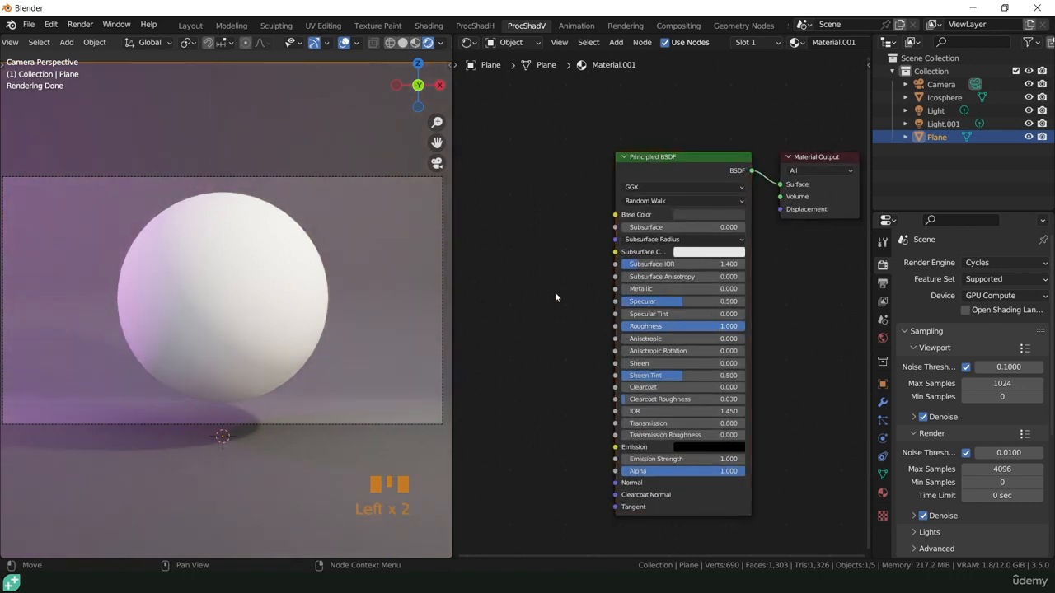
Step: Add a Subdivision Surface modifier to the icosphere
click(269, 291)
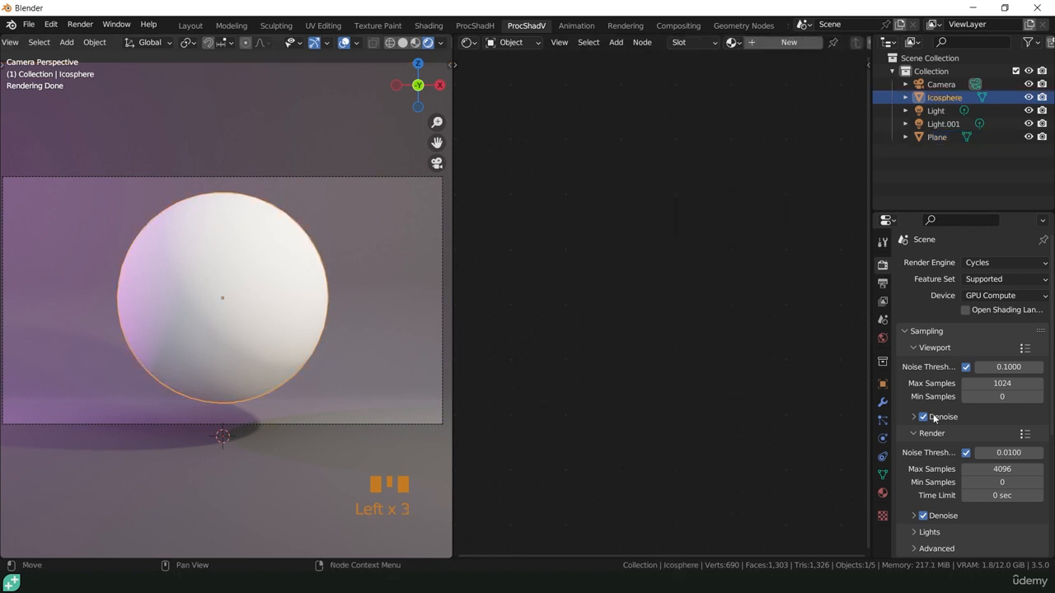
click(883, 403)
click(923, 262)
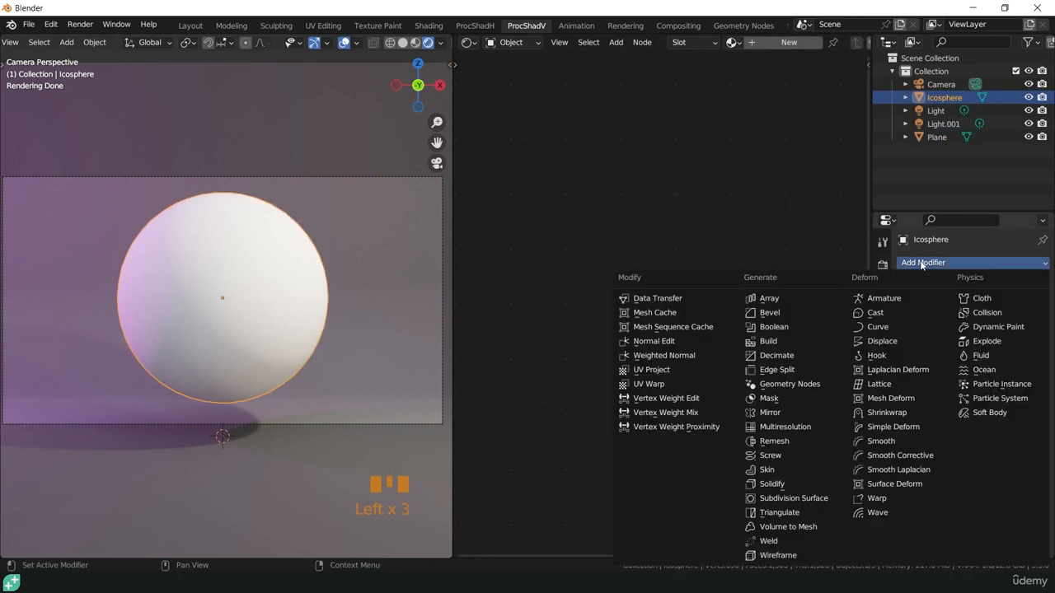
click(784, 499)
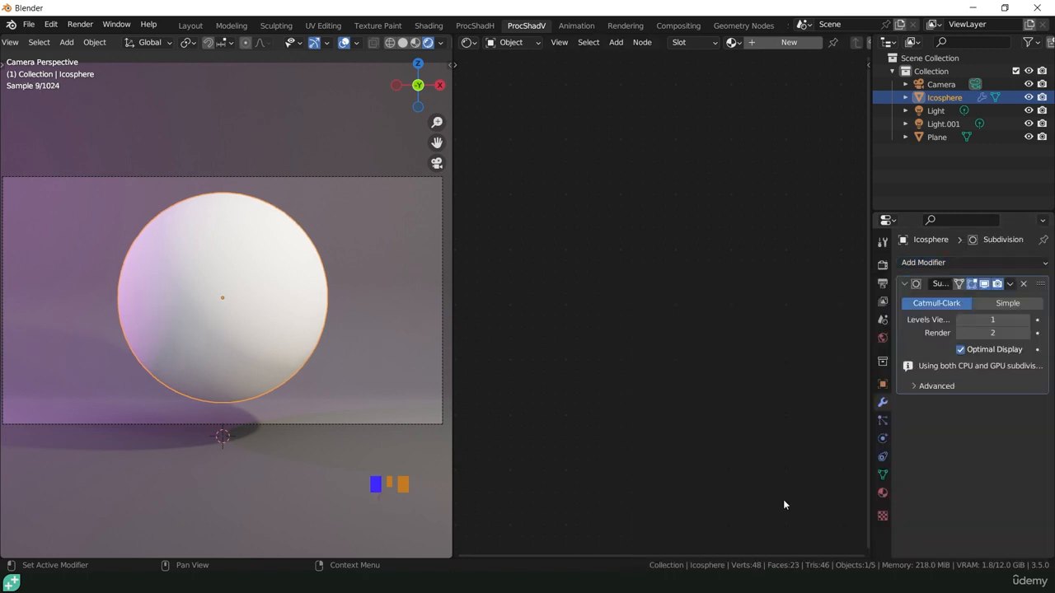
Step: Select the backdrop plane and widen the shader editor by narrowing the 3D viewport to about a third of the window
click(358, 239)
click(563, 289)
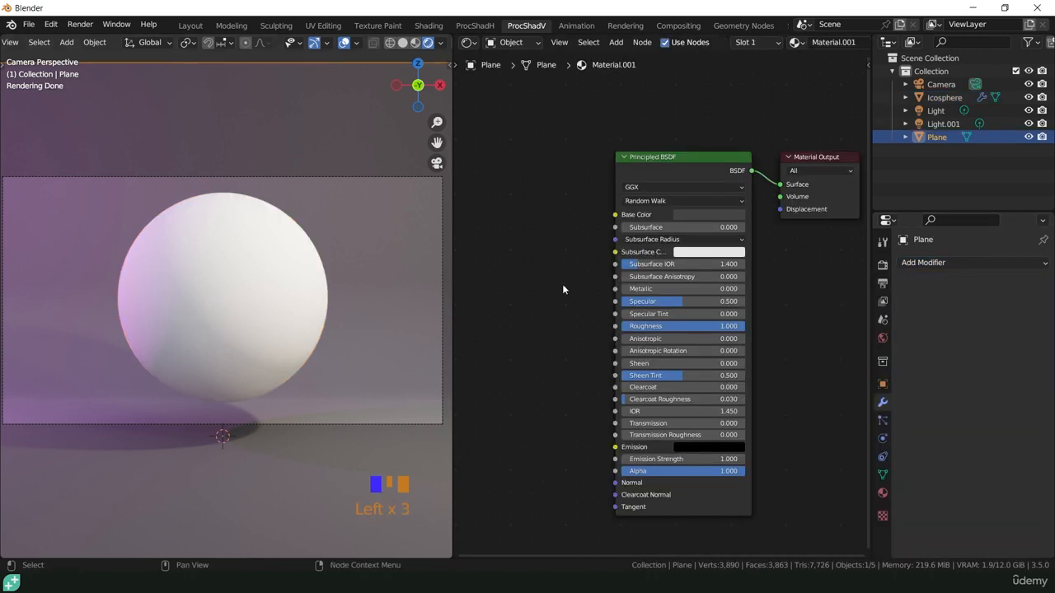
drag(451, 256, 302, 259)
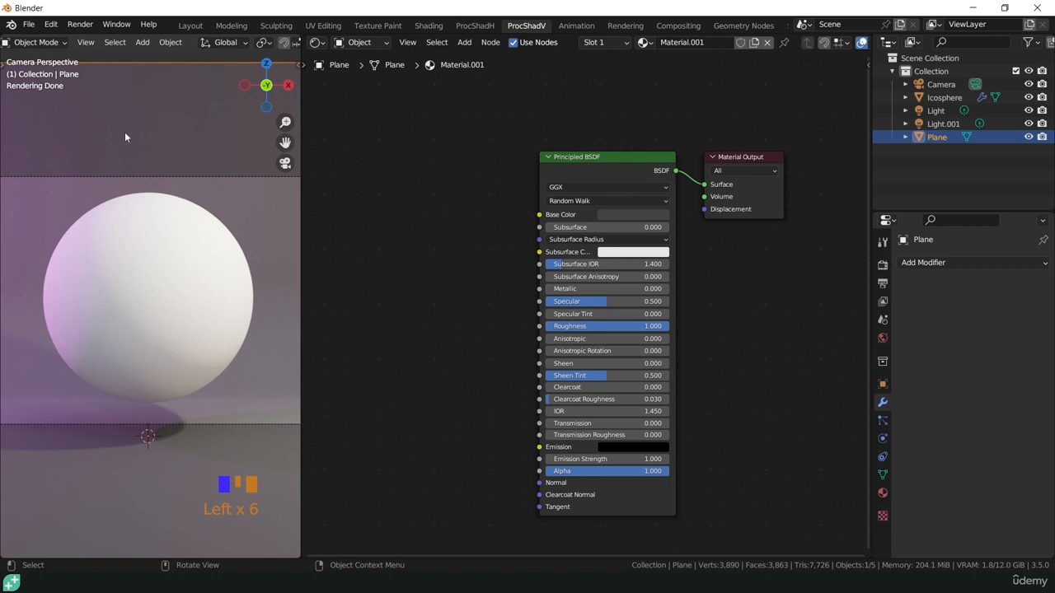
Step: Set the camera's viewport display Passepartout to 1.000 so the area outside the frame is fully black
click(941, 84)
scroll(941, 478, down, 3)
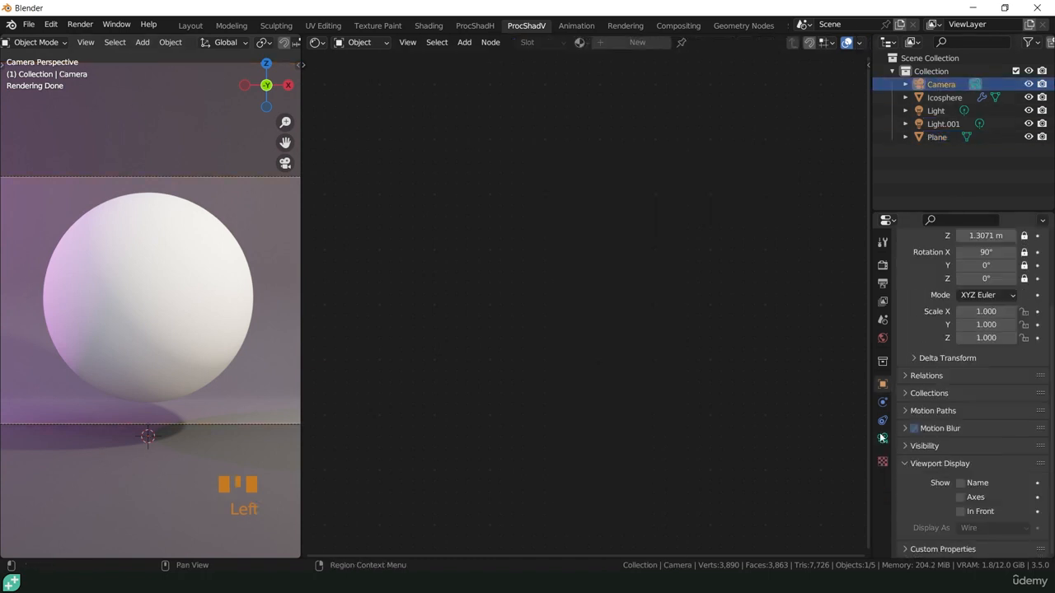
click(882, 438)
click(925, 394)
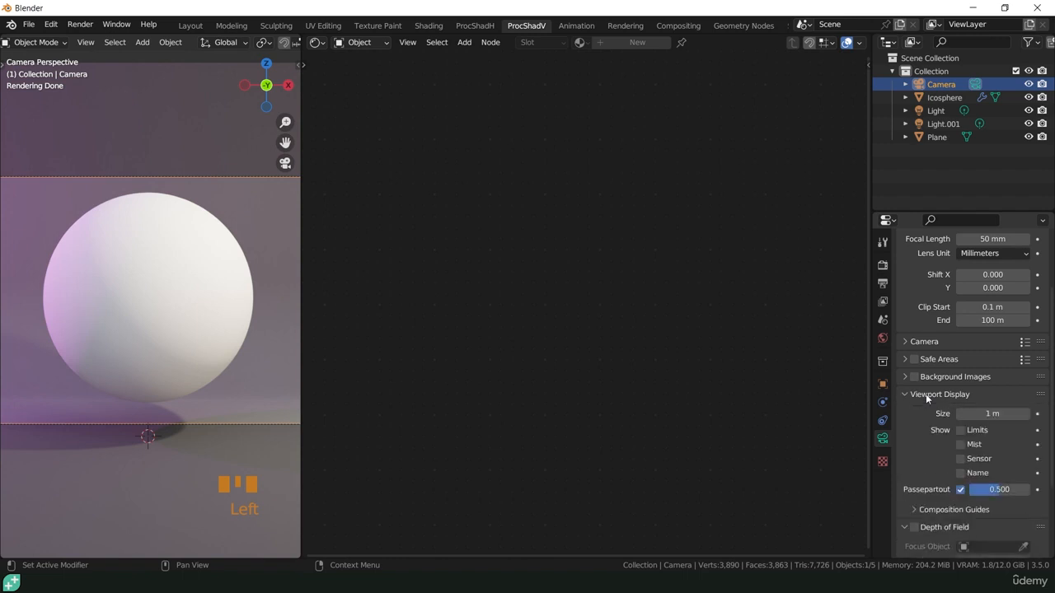
scroll(923, 433, down, 2)
drag(985, 449, 1039, 449)
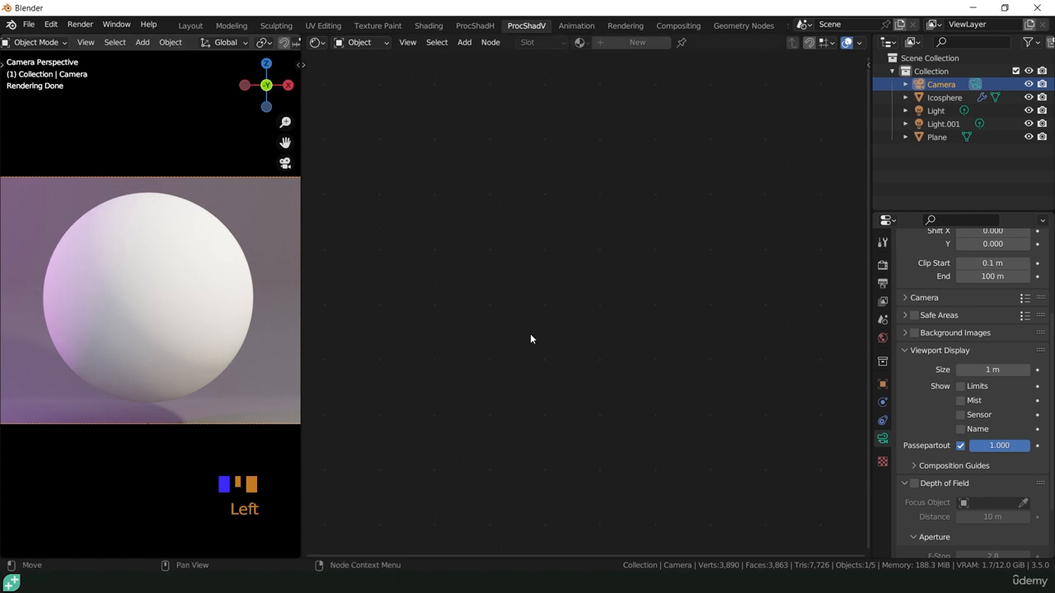
Step: Select the icosphere and save the scene to the Desktop as MaterialTemplate.blend
double_click(109, 257)
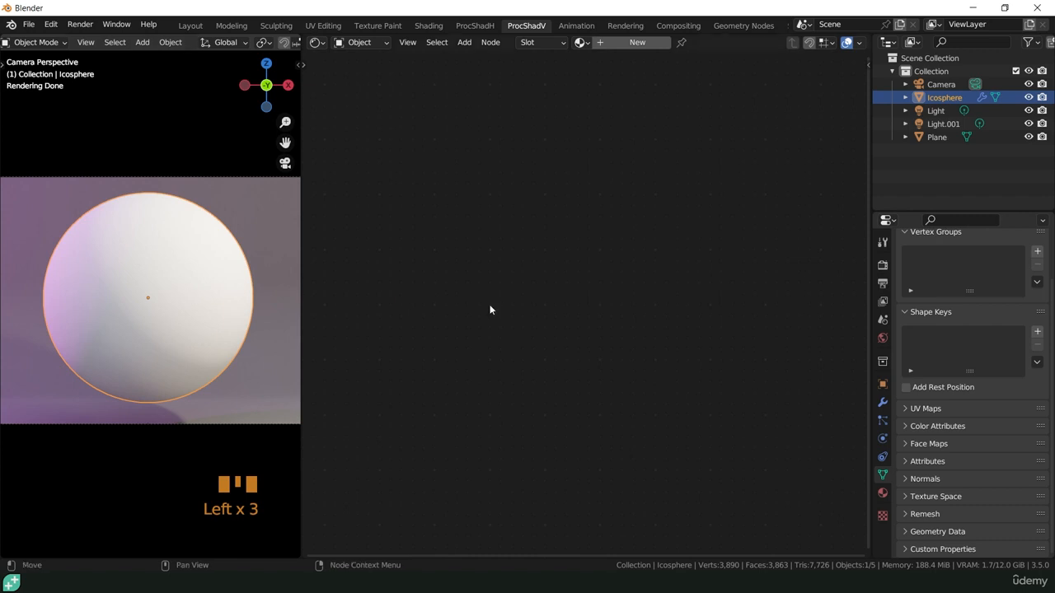
click(29, 25)
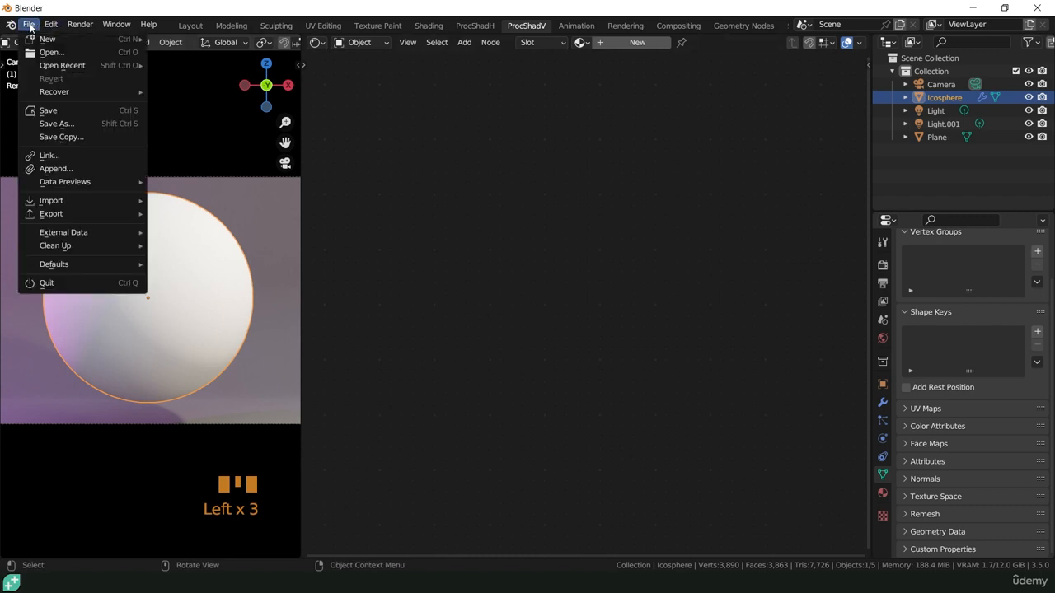
click(56, 123)
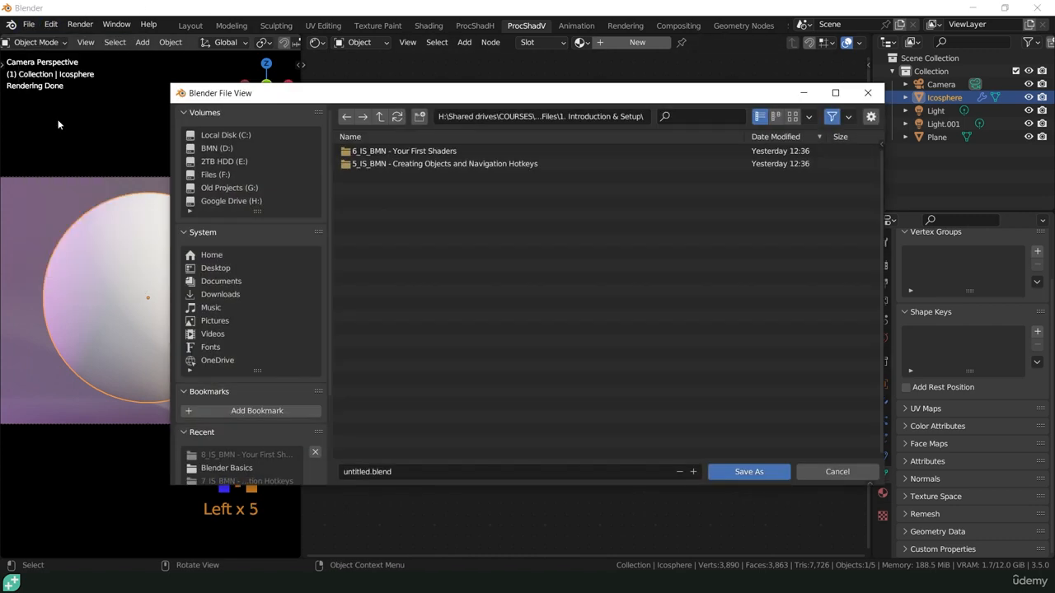
click(216, 269)
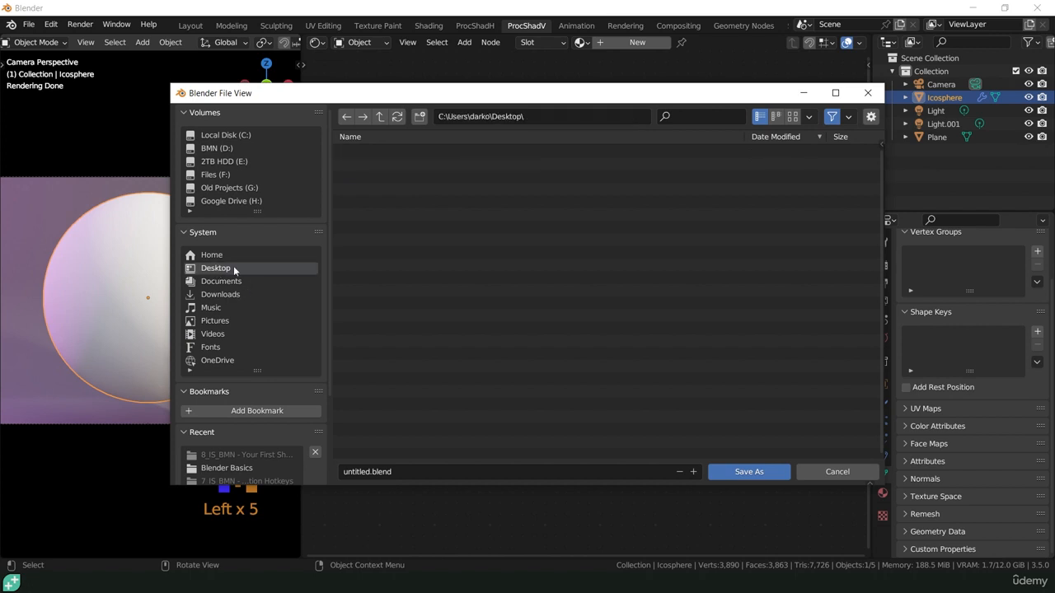
click(404, 472)
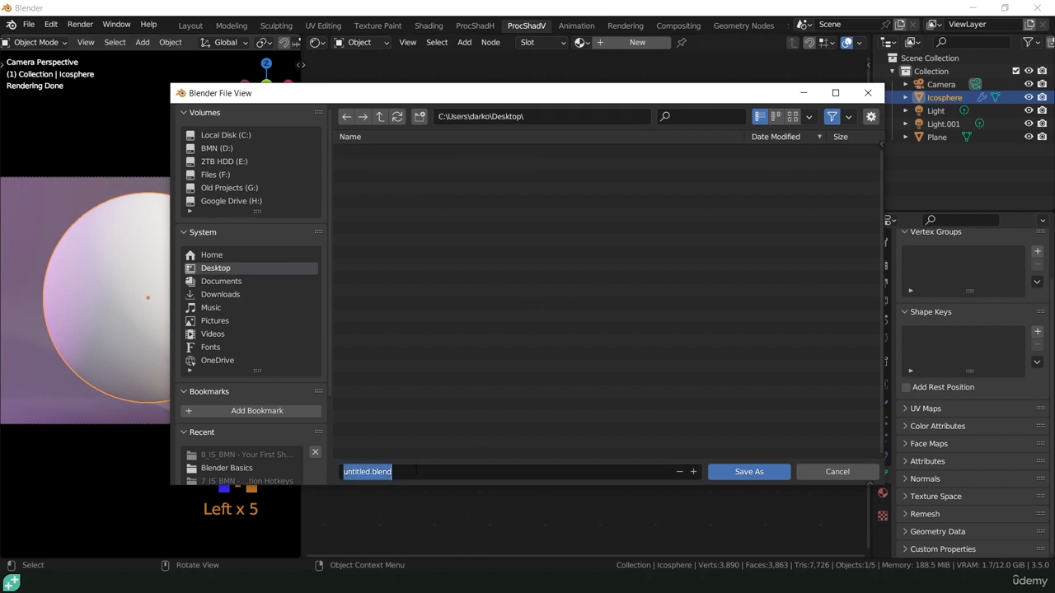
text(MaterialTemplate)
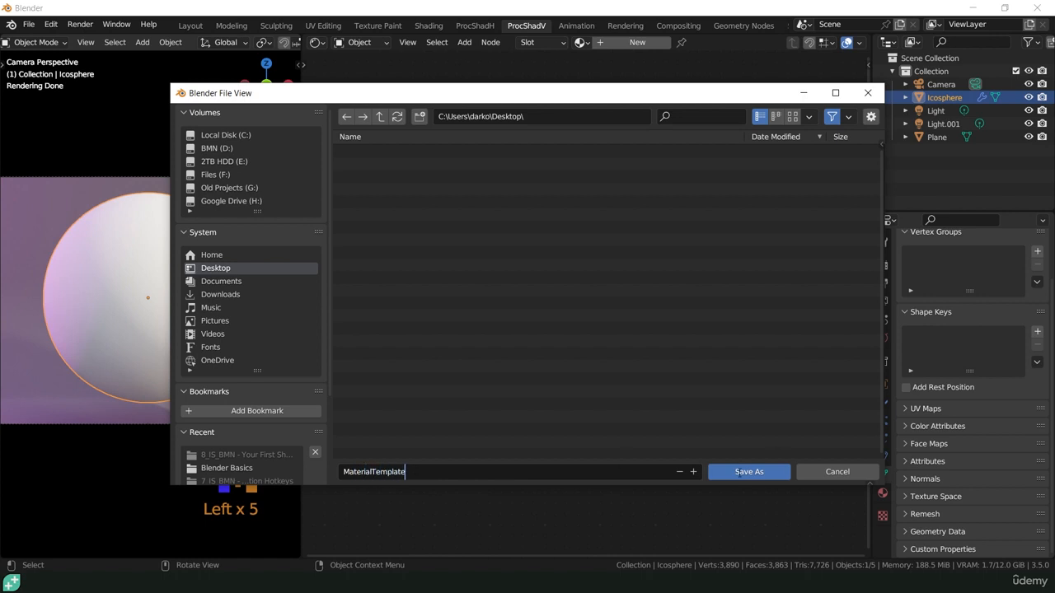
click(744, 475)
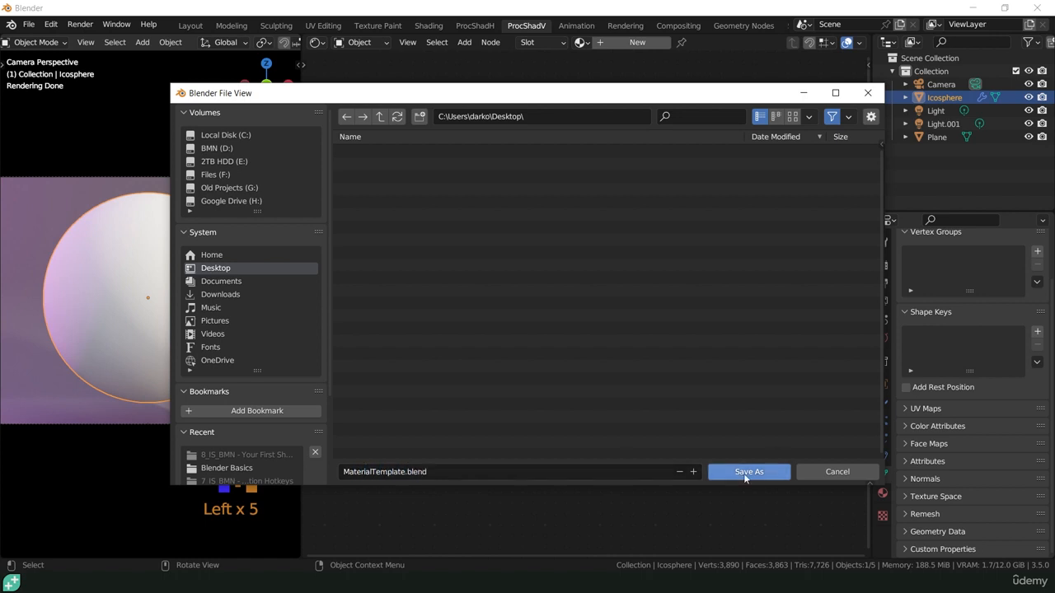
click(745, 475)
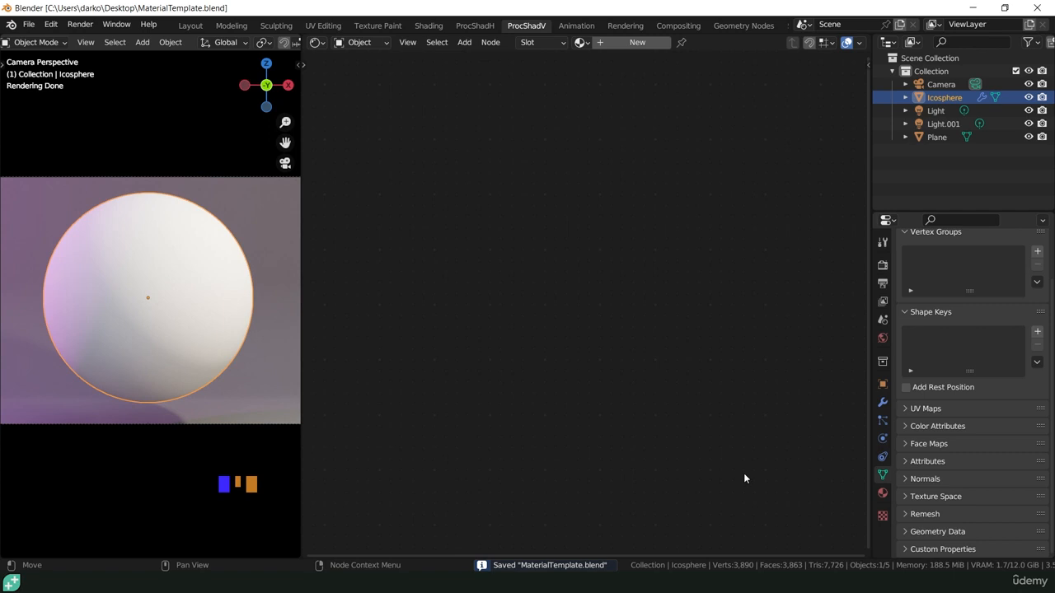
Step: Save the current scene and workspace setup as the default startup file
click(29, 25)
mouse_move(34, 252)
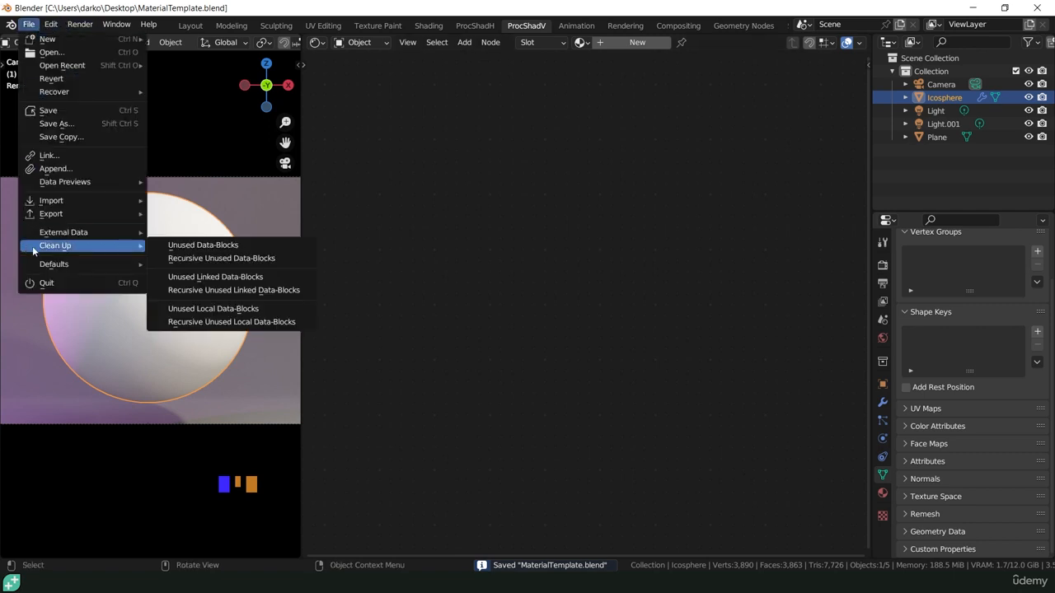
mouse_move(54, 266)
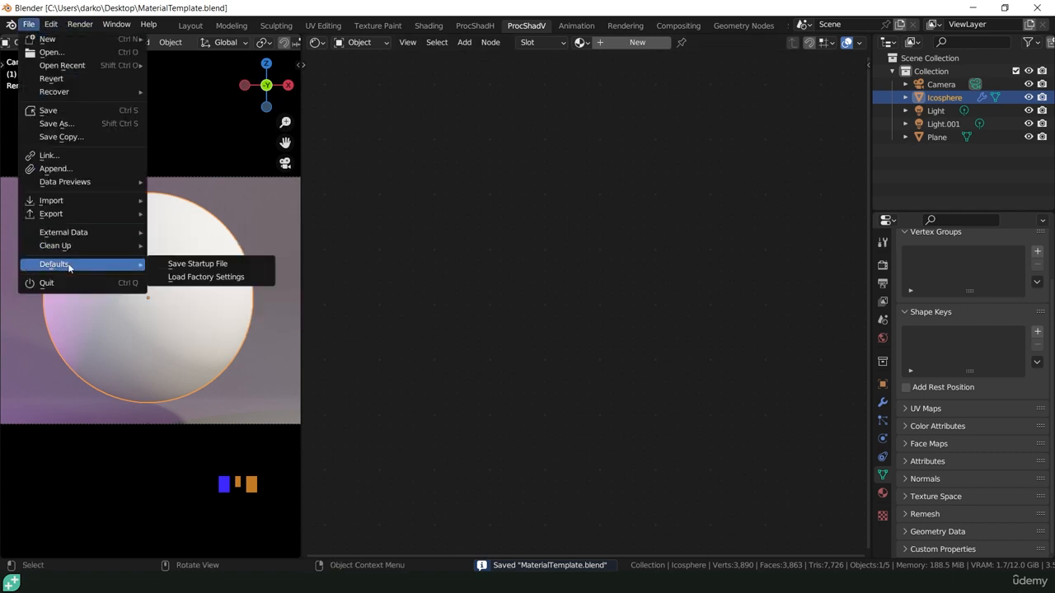
click(193, 264)
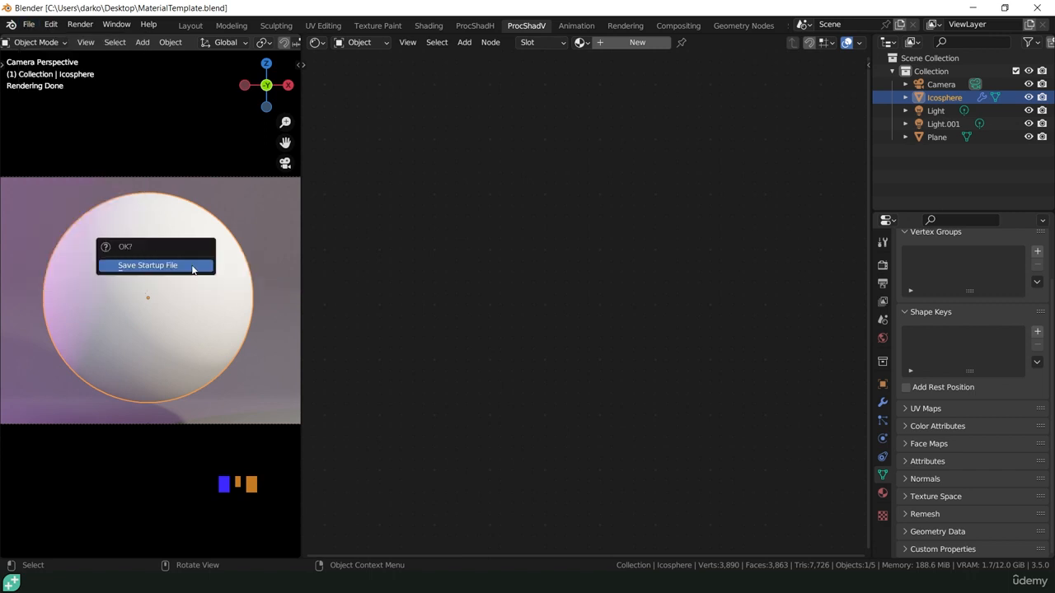
click(184, 266)
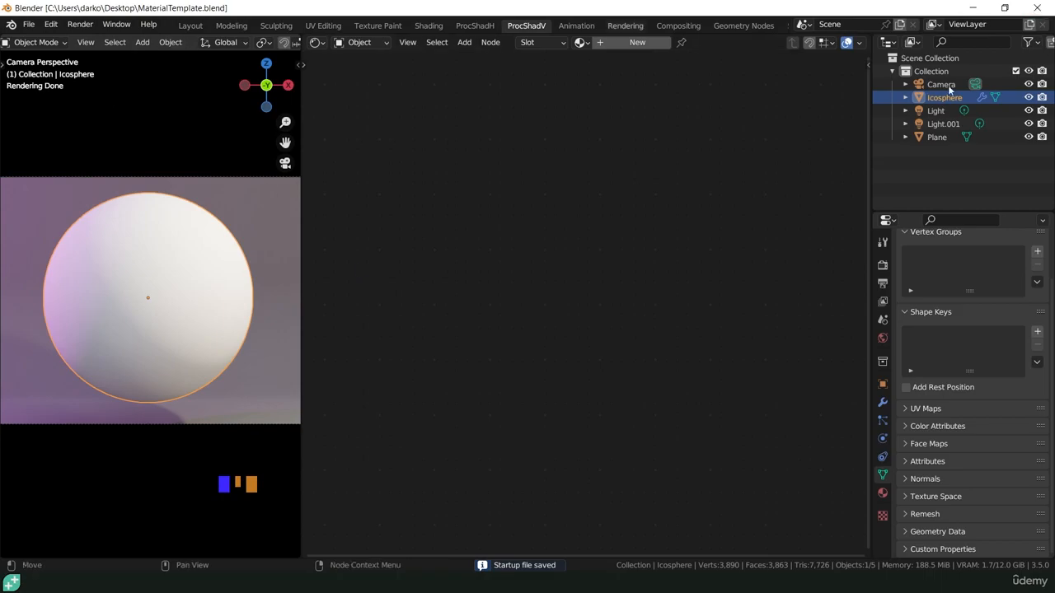
Step: Restart Blender, dismiss the splash screen, switch the viewport to rendered shading and check the startup scene's render sampling settings
click(1037, 7)
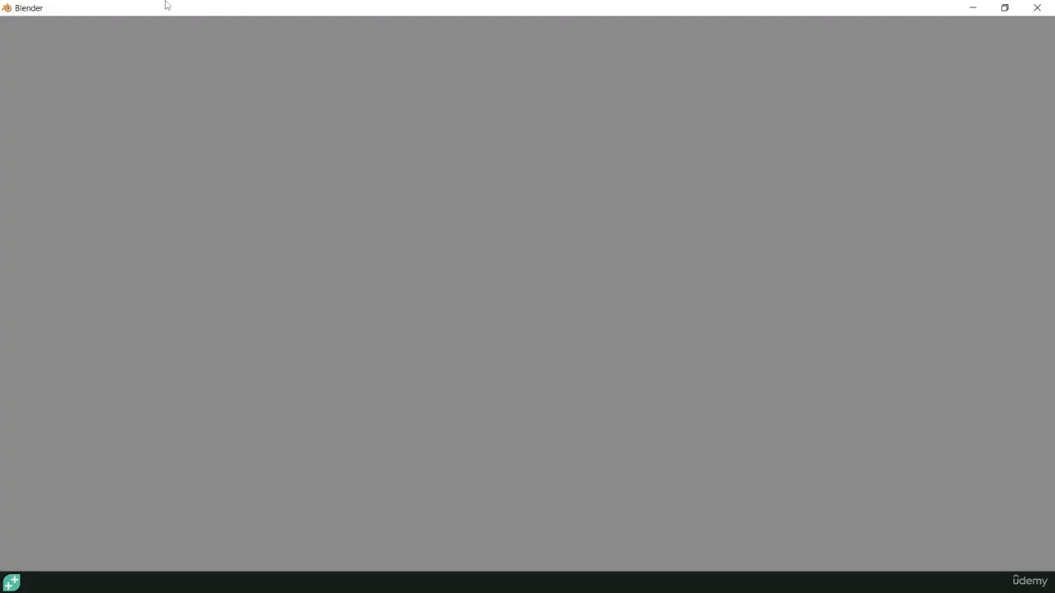
key(Escape)
scroll(272, 43, down, 5)
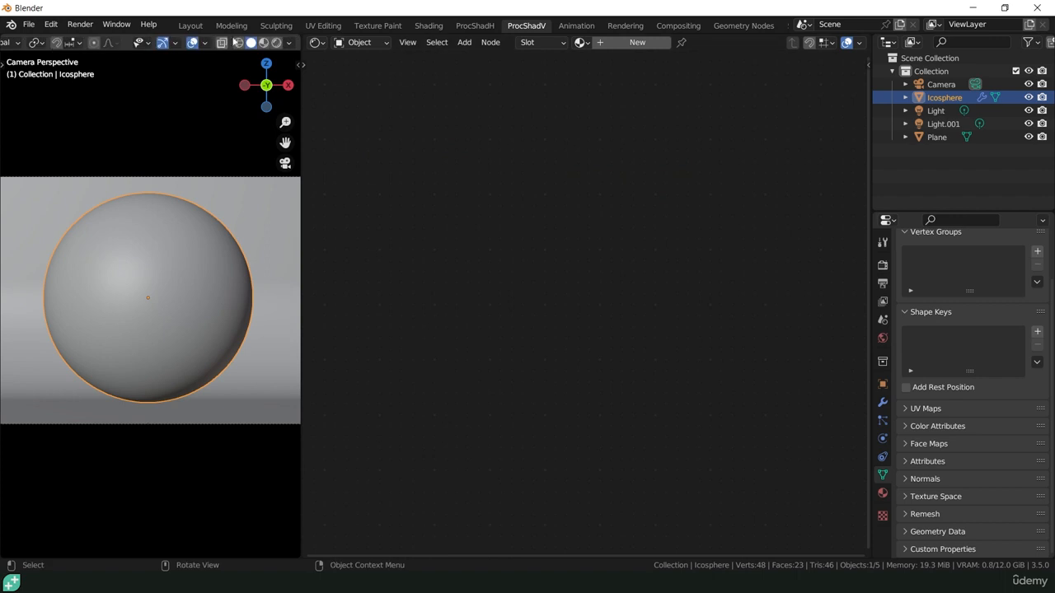
click(276, 43)
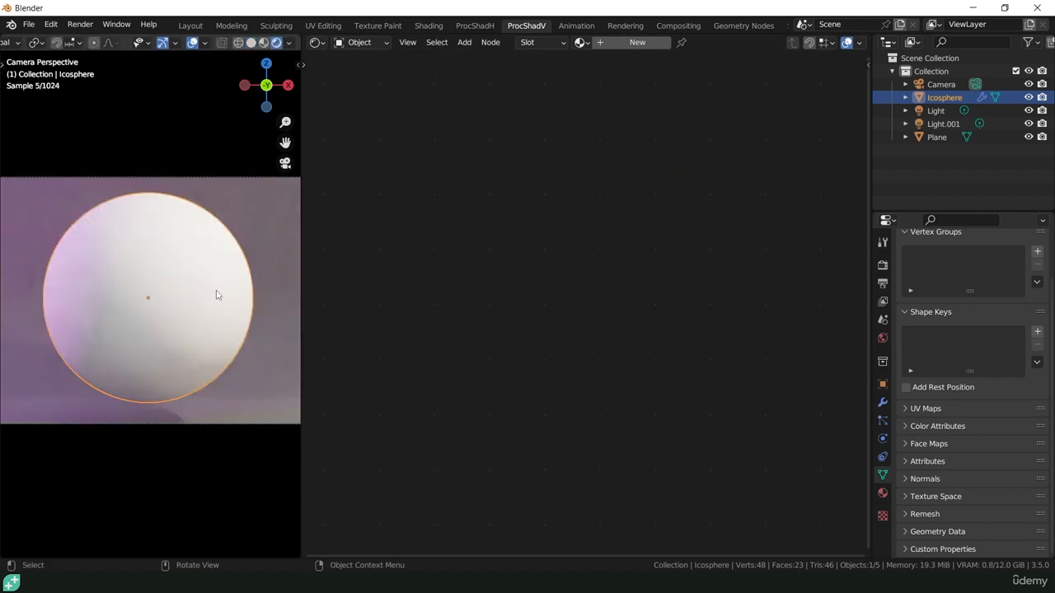
click(882, 264)
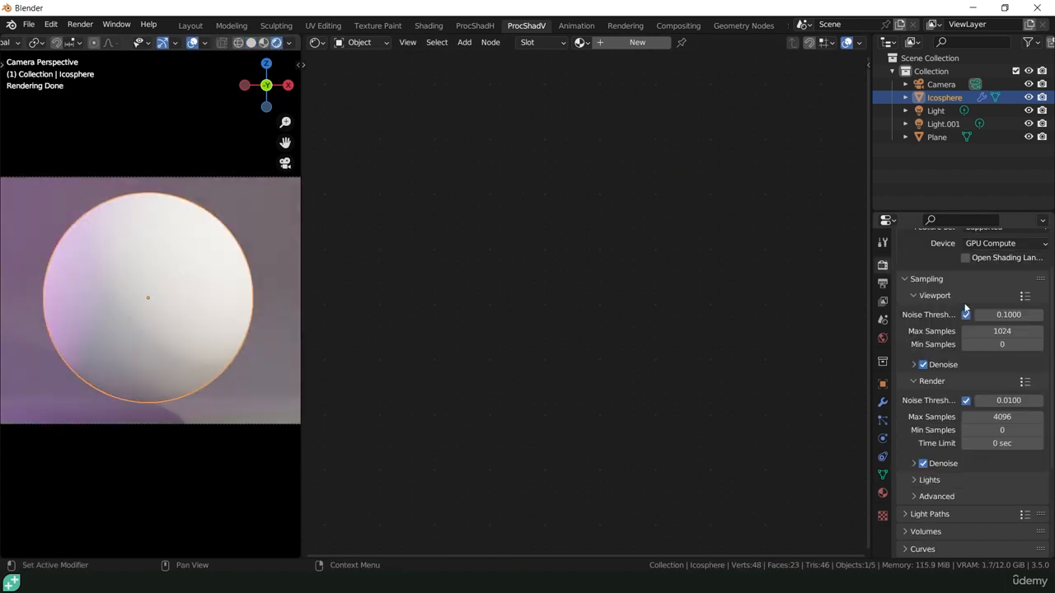